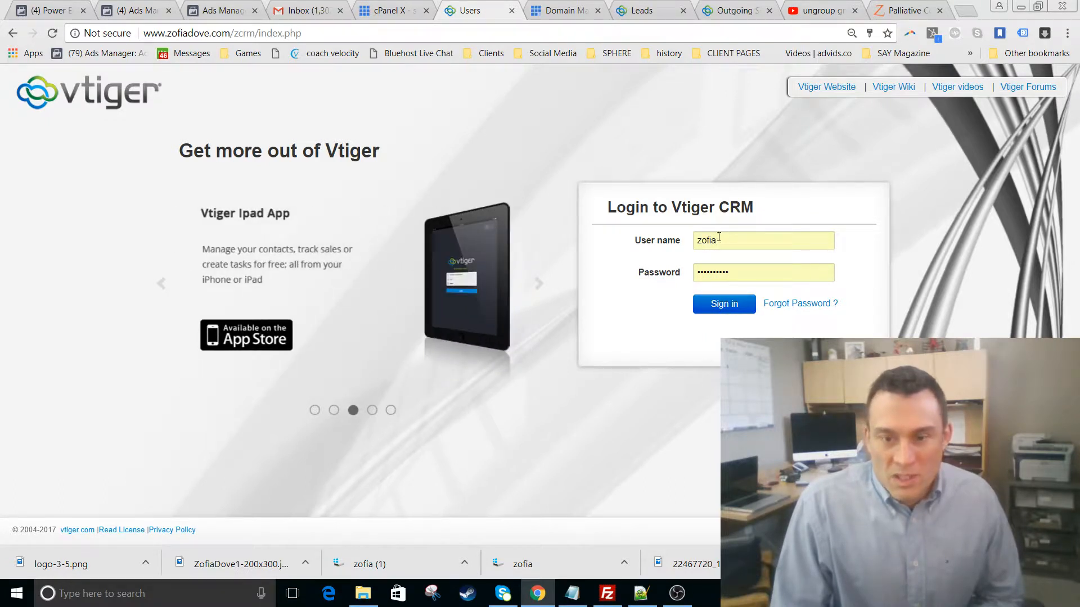
- Sign in to reach the Home dashboard with the History, Sales Funnel and Notes widgets
left_click(724, 305)
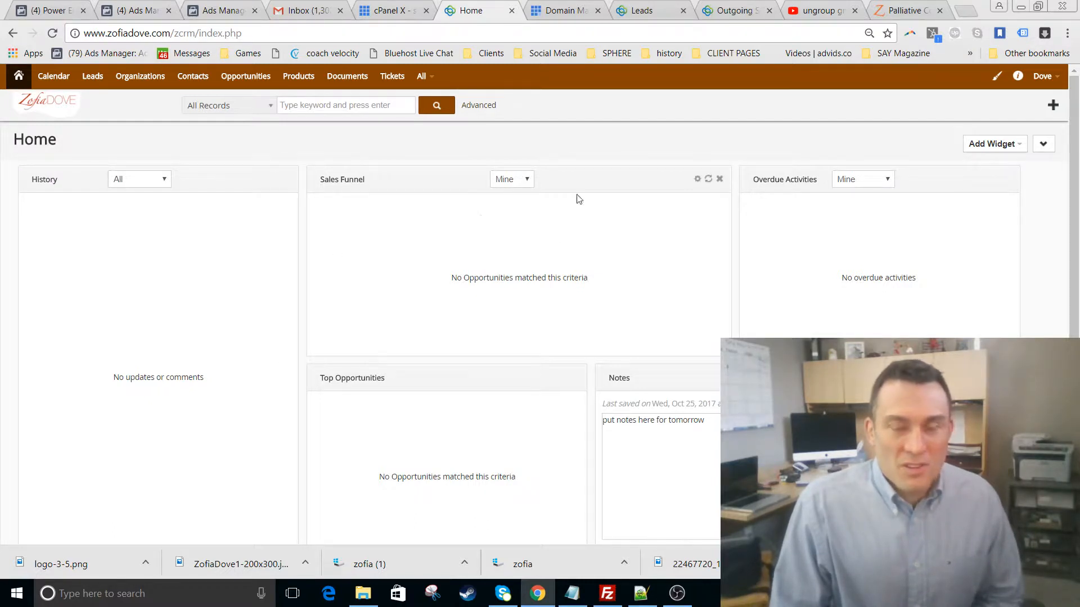
- Browse the Add Widget list and close it without adding a widget
left_click(1010, 145)
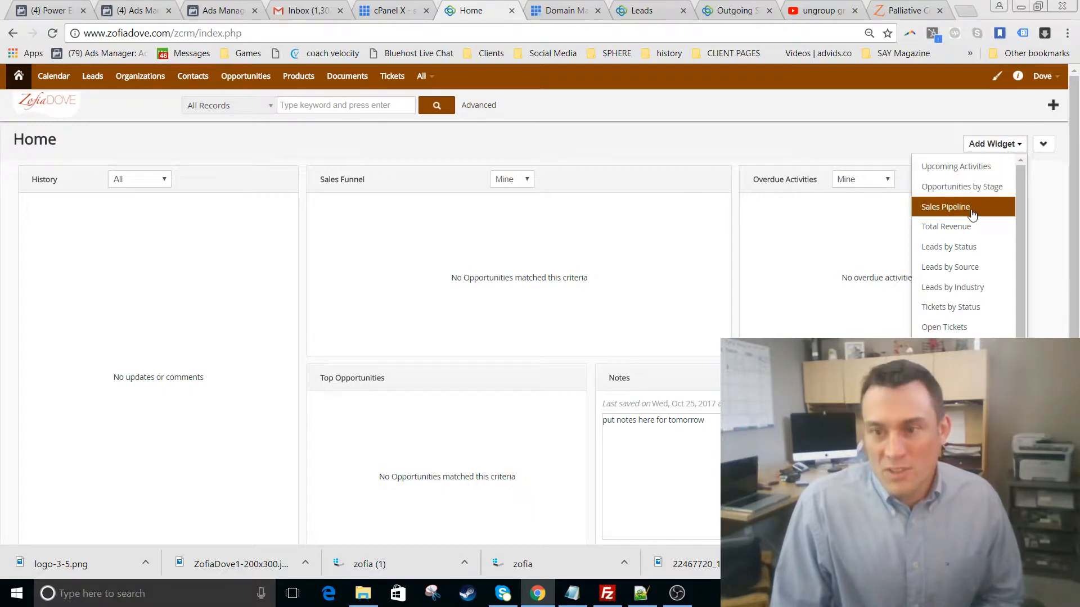
scroll(997, 278, "down", 3)
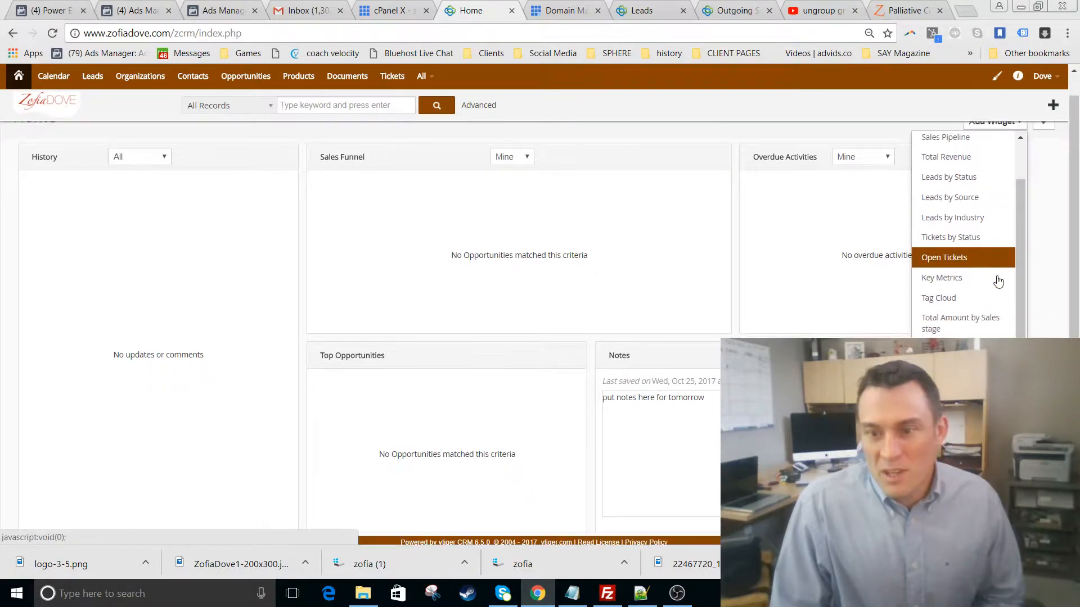
left_click(647, 424)
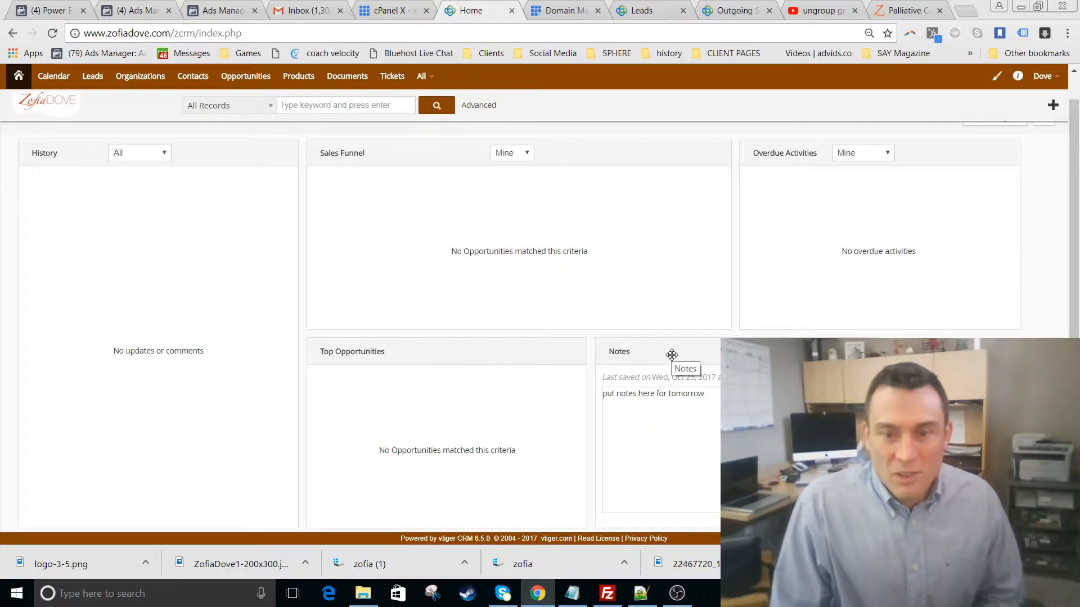
- Drag Notes to the top middle column and place Sales Funnel back above it
left_click_drag(672, 355, 408, 149)
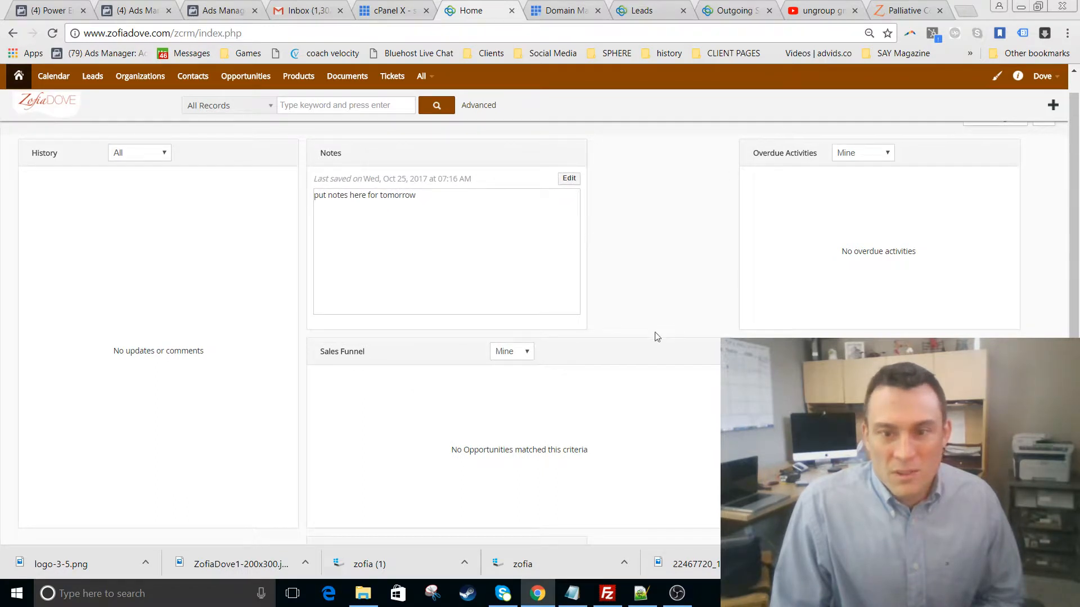
left_click_drag(634, 354, 962, 342)
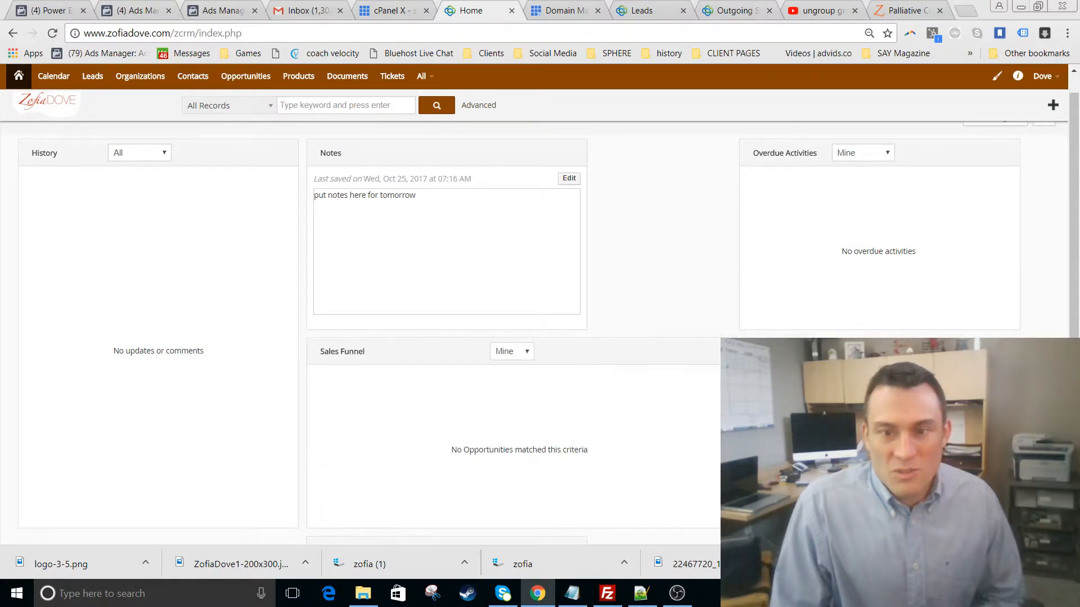
left_click_drag(630, 352, 953, 152)
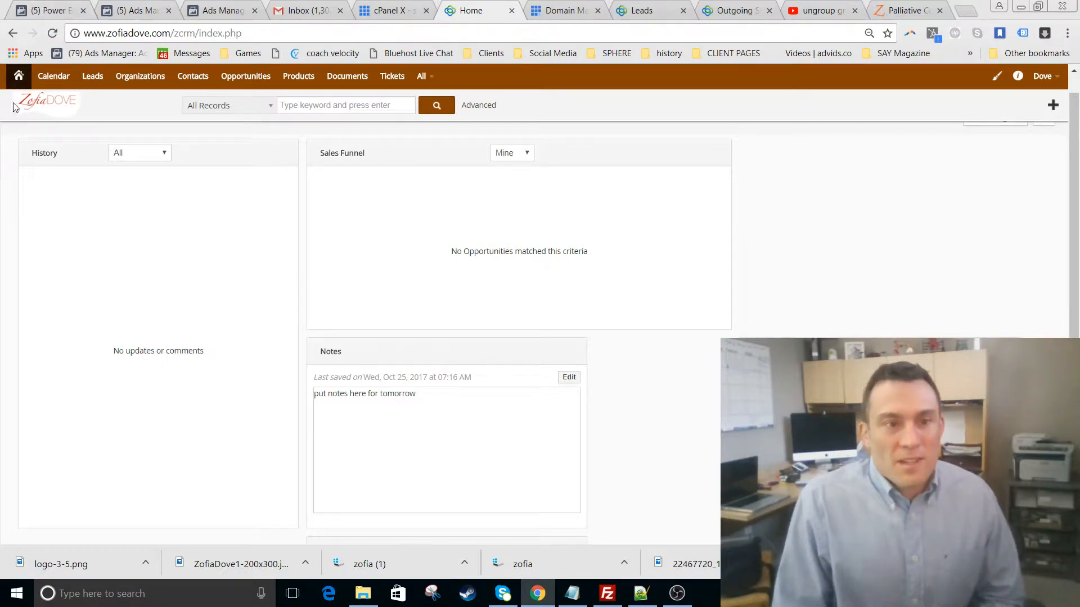
- Go to the empty Leads list, glance at Quick Create, and begin a new lead with Add Lead
left_click(94, 80)
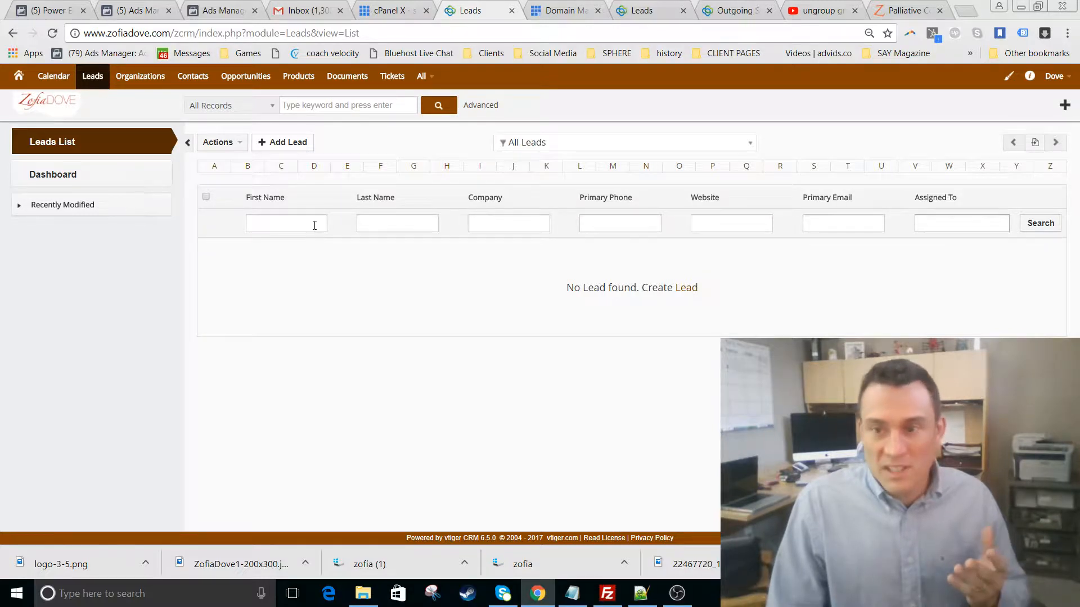
left_click(286, 226)
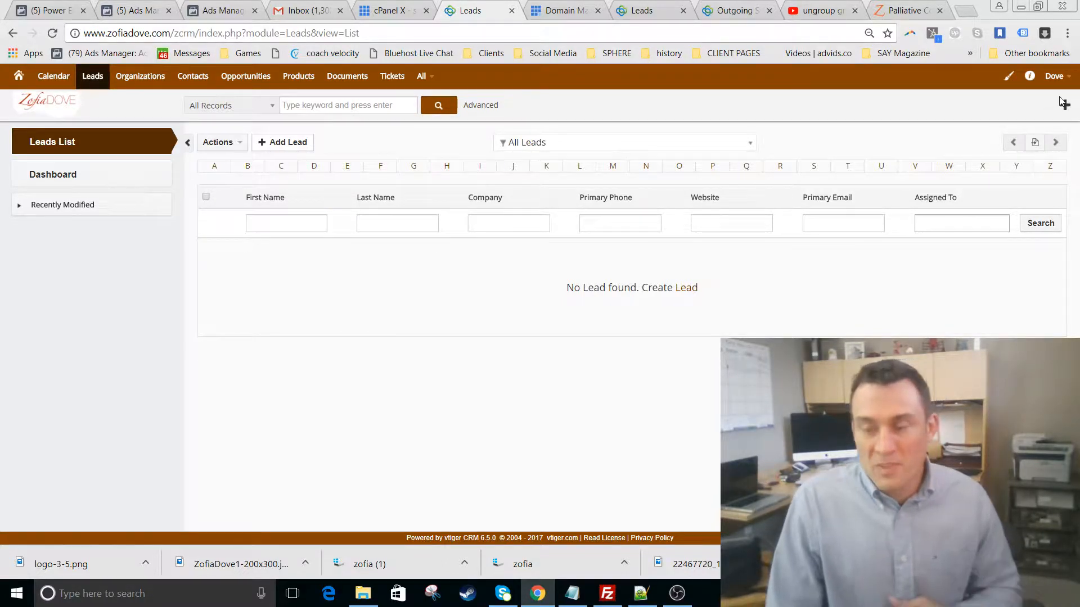
left_click(1064, 105)
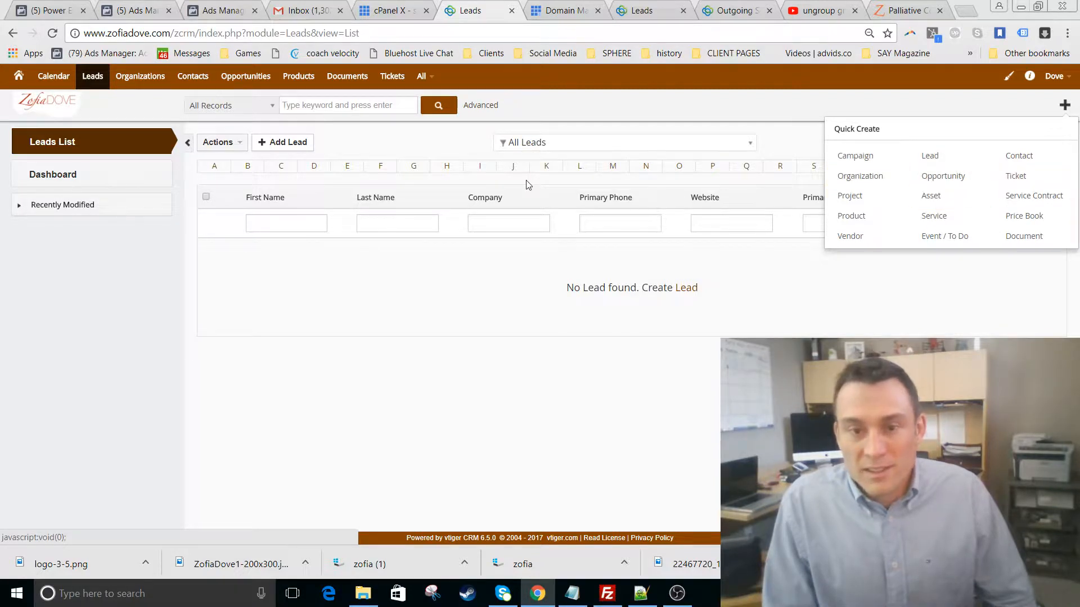
left_click(380, 144)
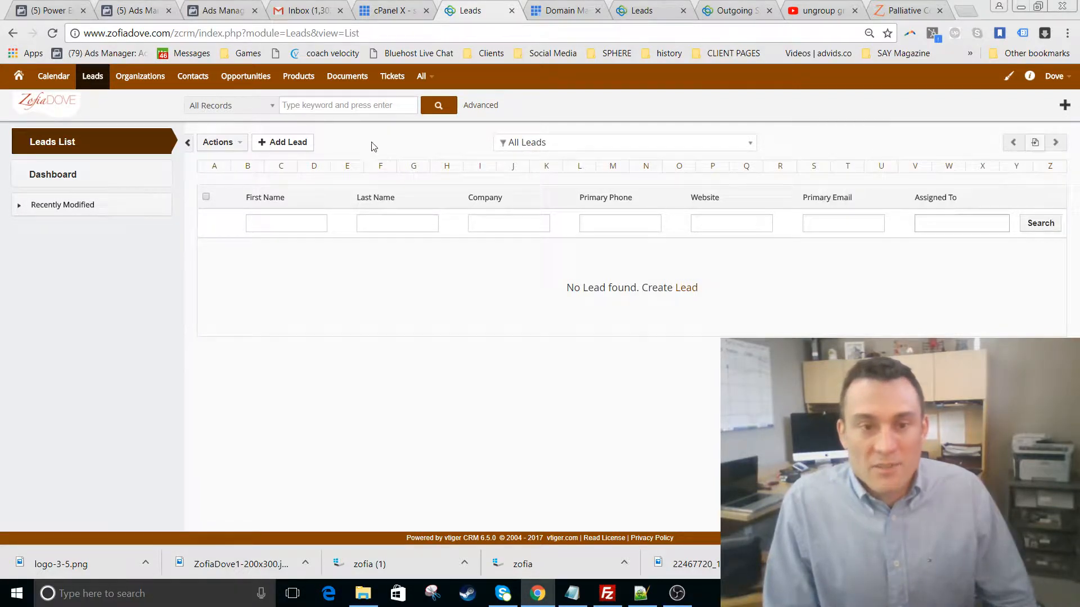
left_click(283, 142)
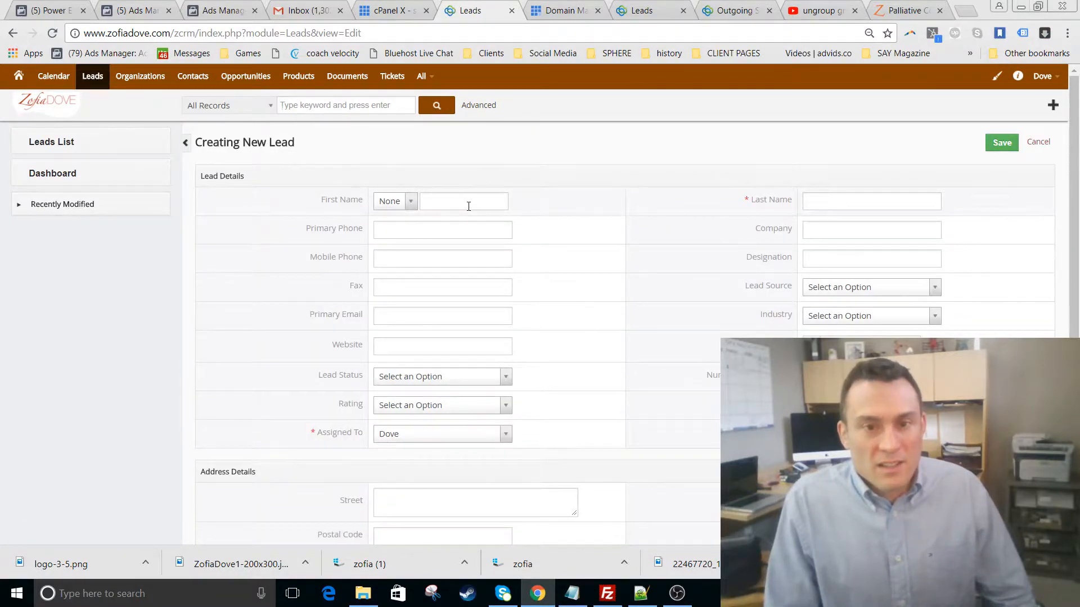
- Enter the lead's first and last name, fixing the stray character in the last name
left_click(458, 202)
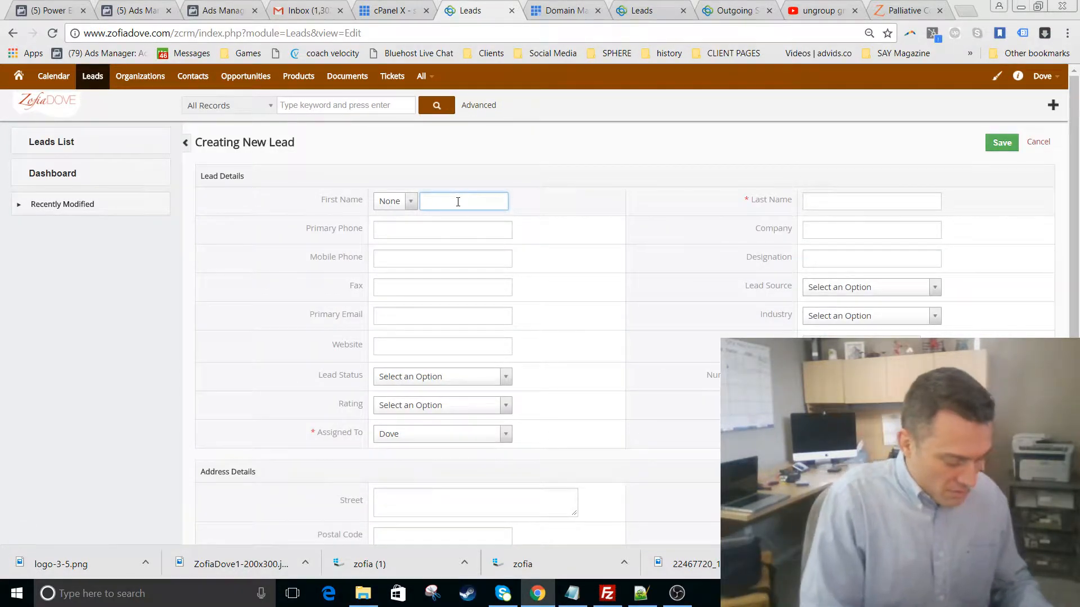
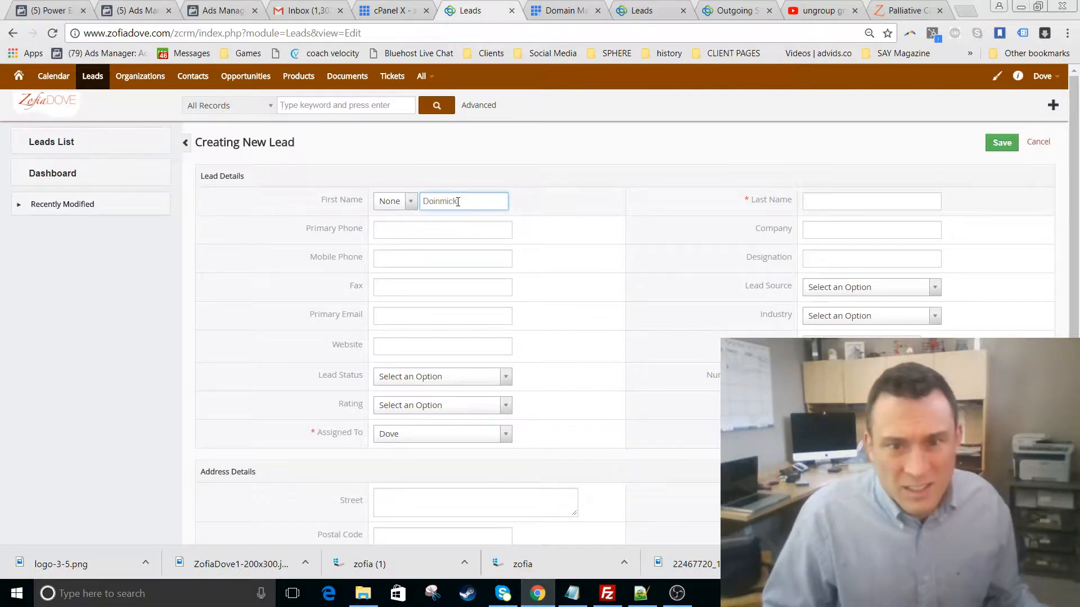
left_click(875, 199)
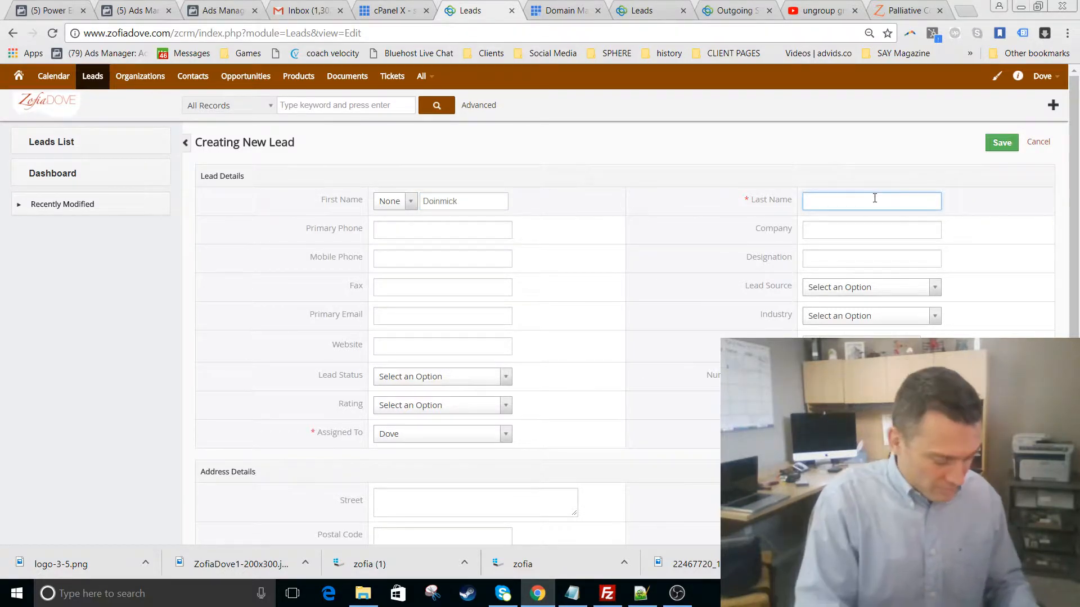
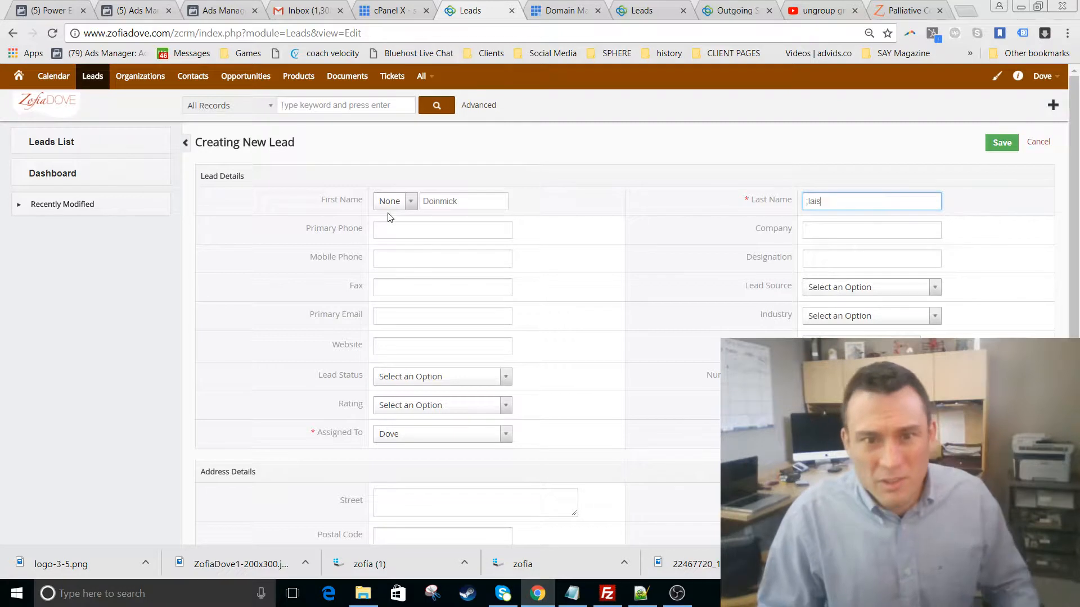
left_click(431, 230)
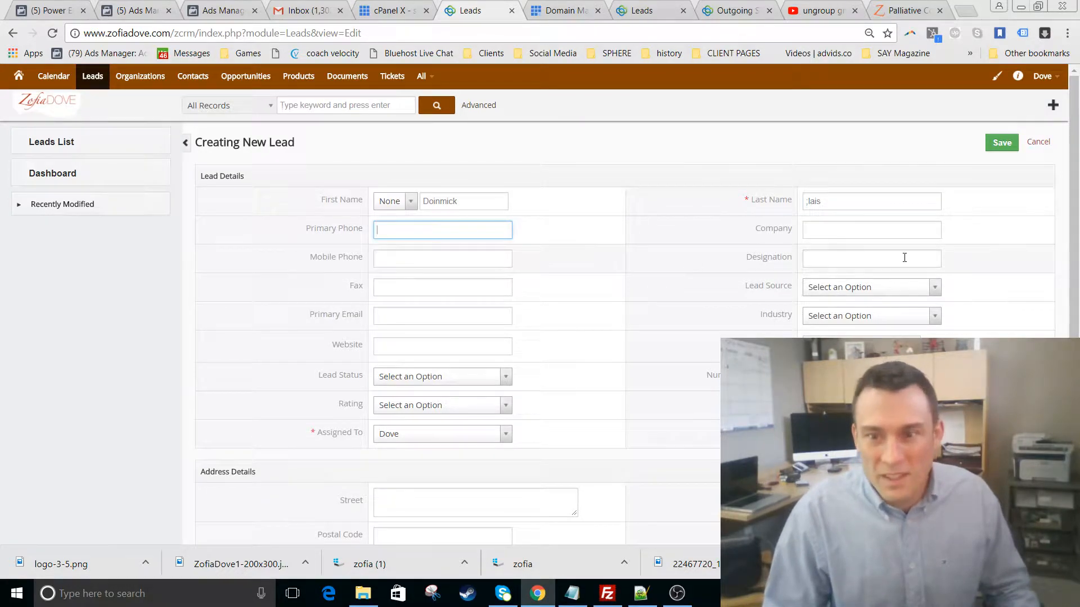
left_click(858, 289)
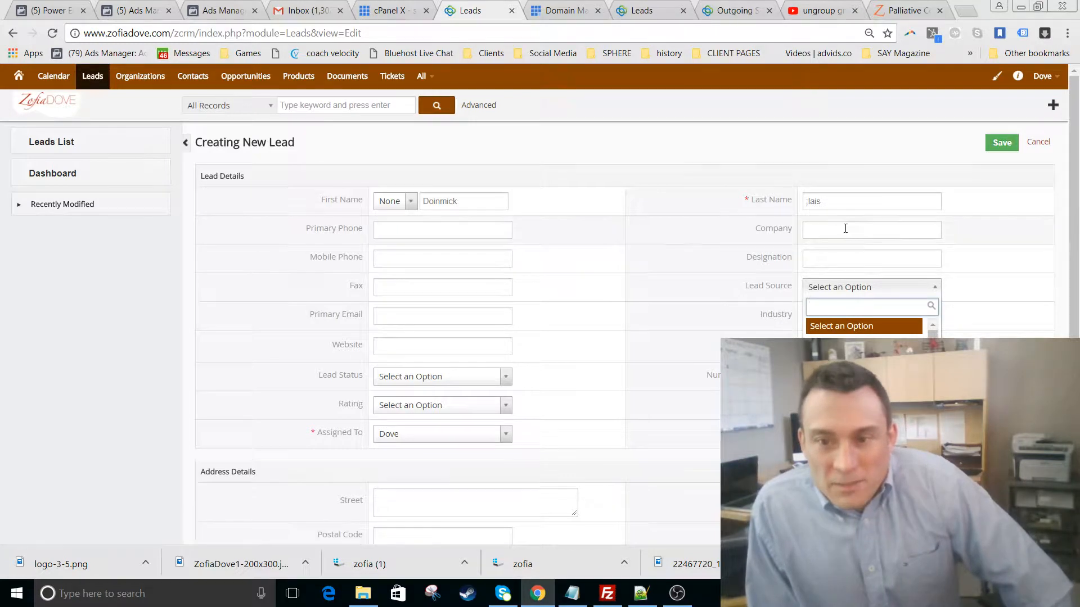
left_click(837, 204)
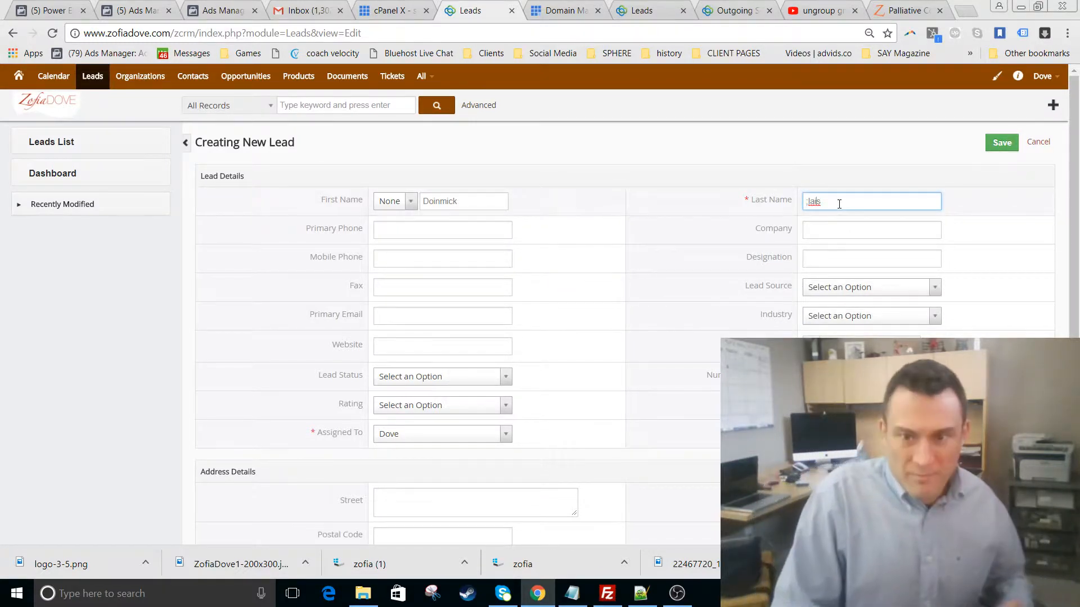
key("Delete")
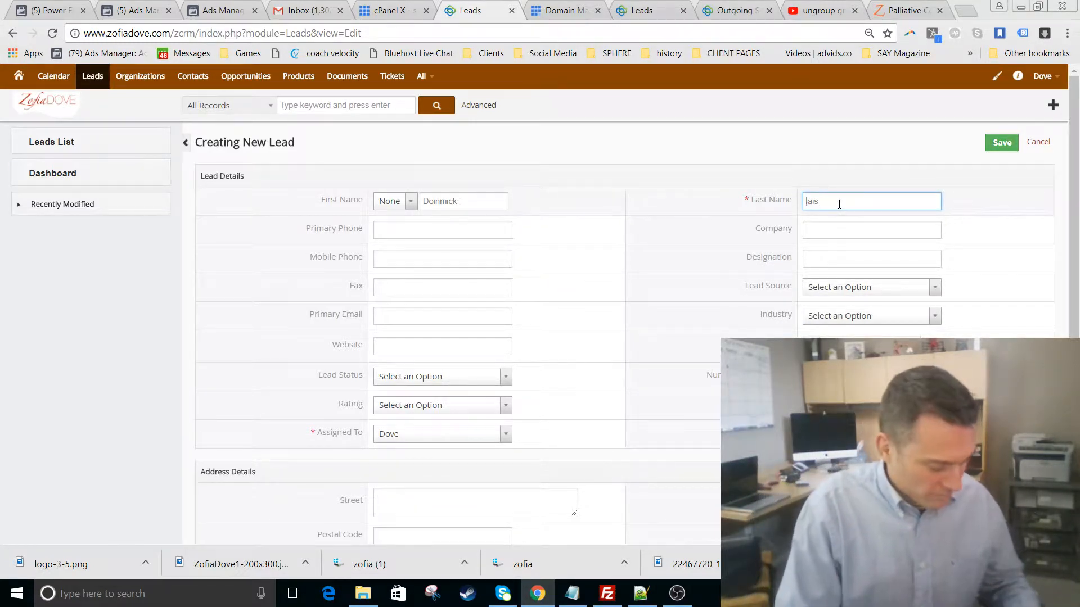
type("B")
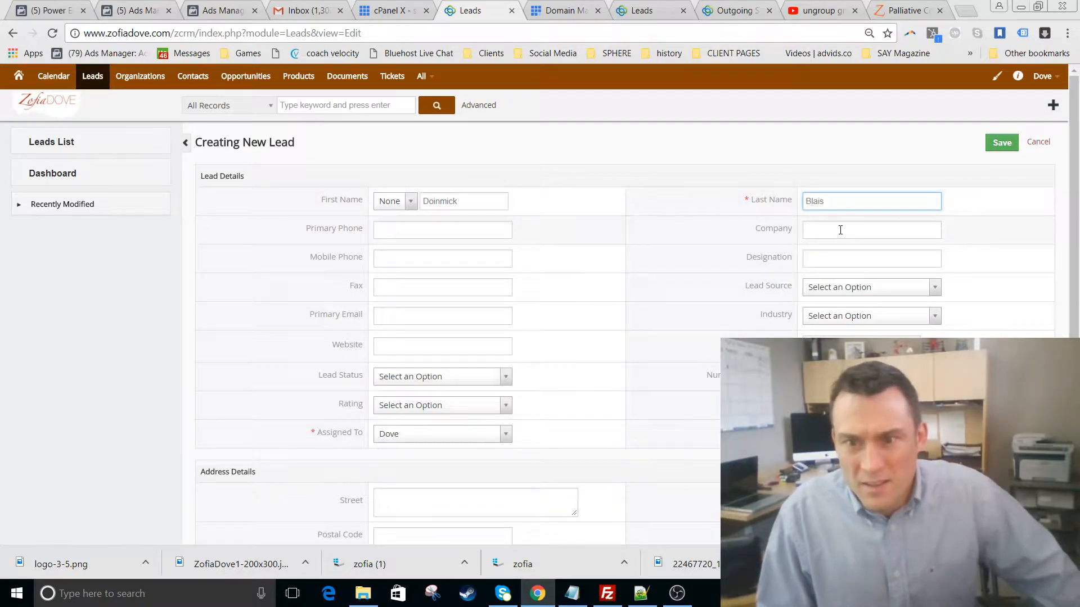
- Enter Sphere Media as the lead's company name
left_click(840, 230)
type("Sphere MEdia")
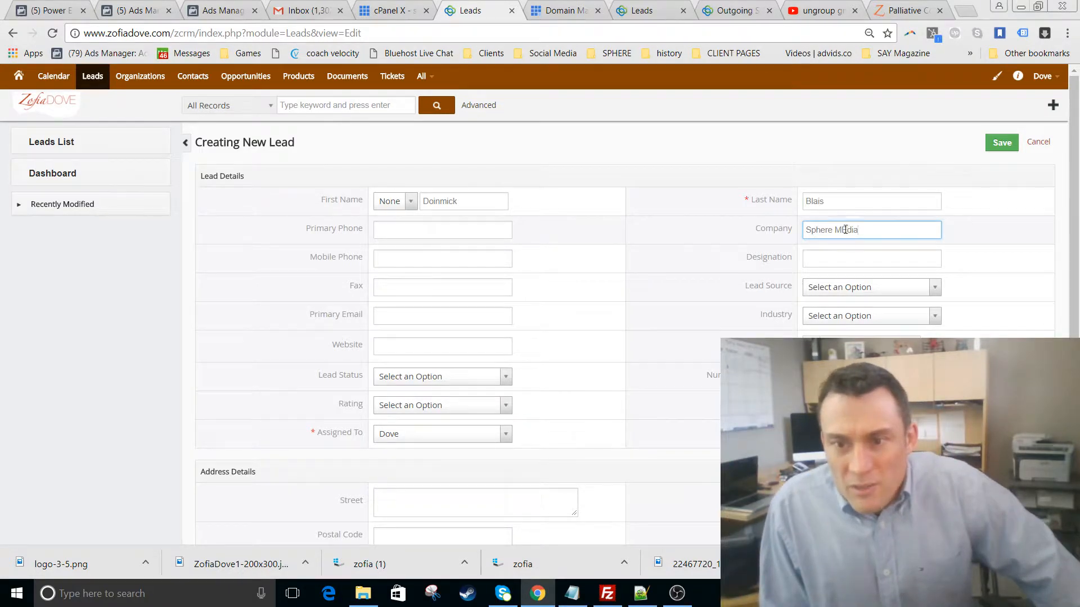
key("BackSpace")
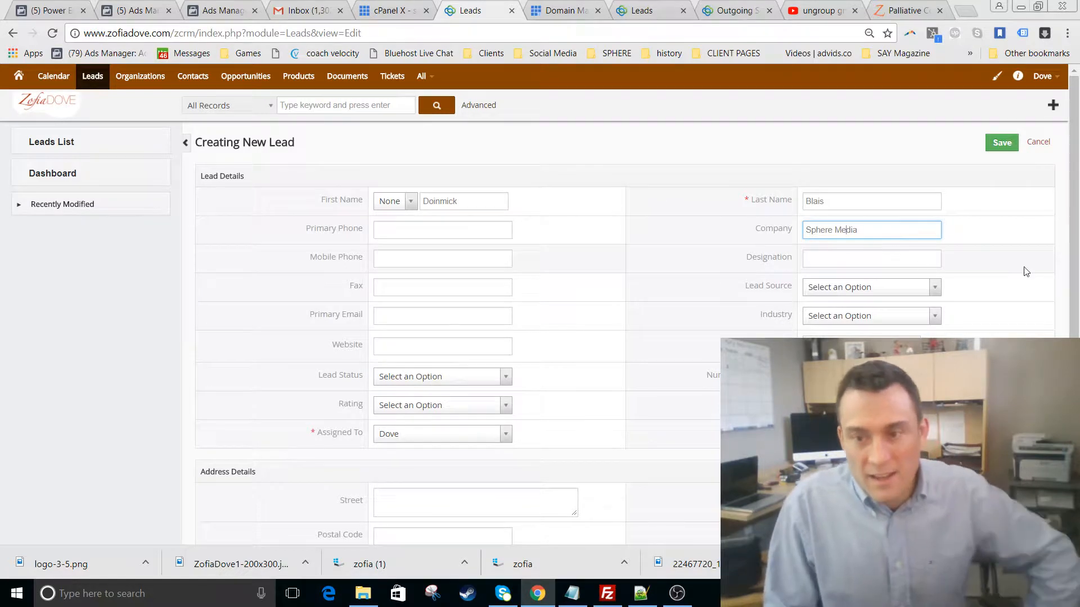
left_click(975, 269)
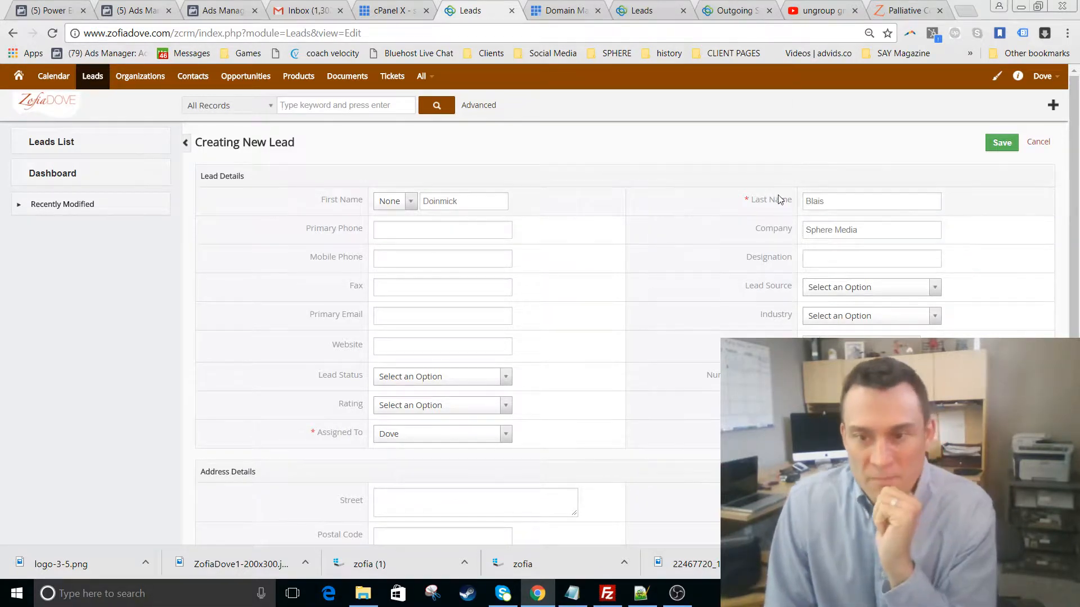
left_click(844, 291)
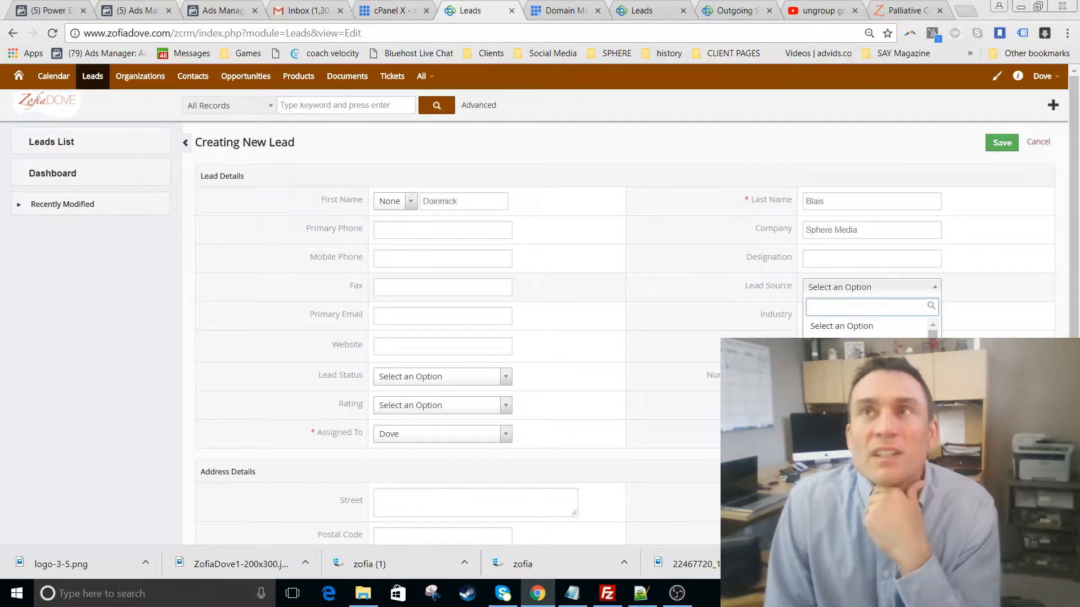
scroll(866, 329, "down", 2)
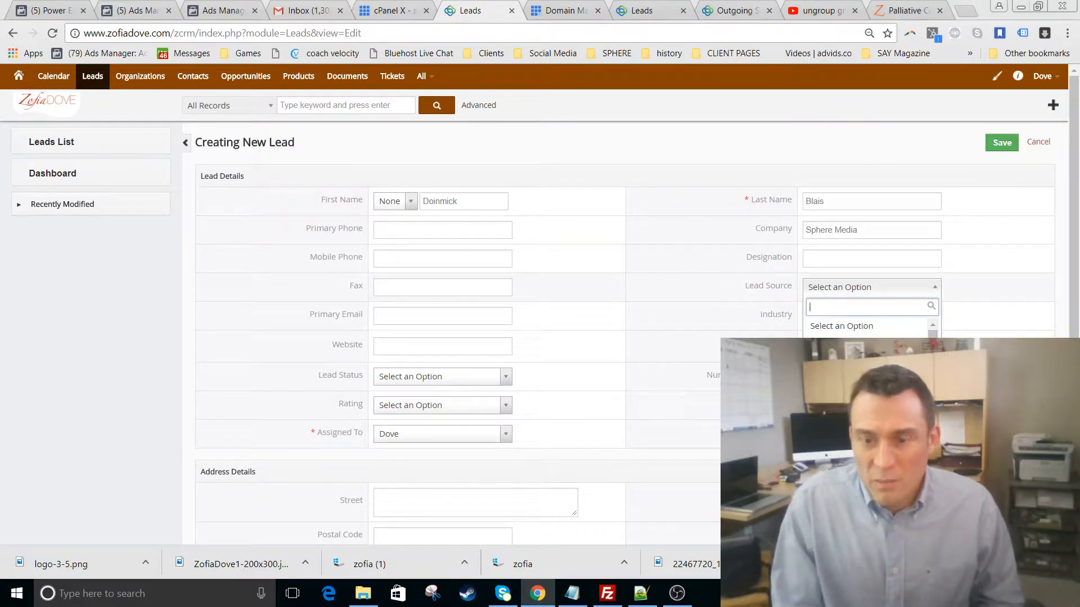
scroll(869, 329, "down", 6)
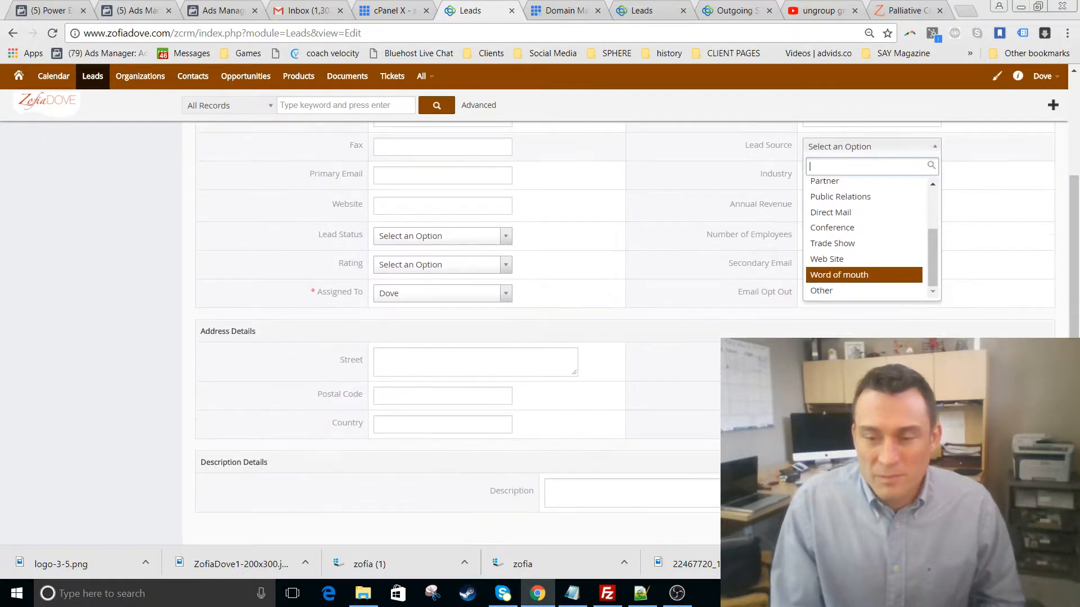
left_click(987, 216)
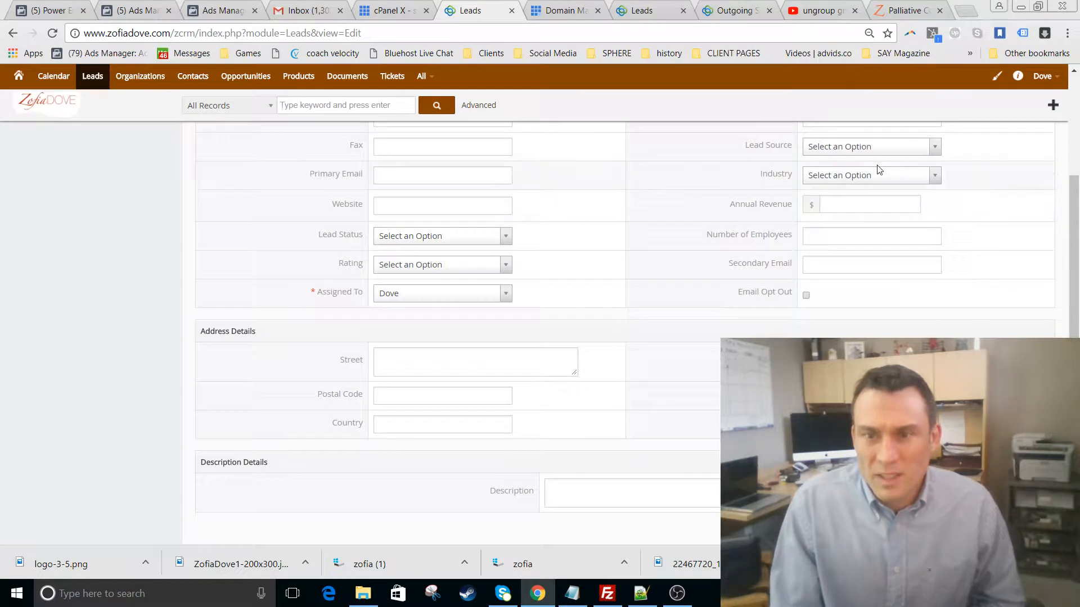
left_click(861, 177)
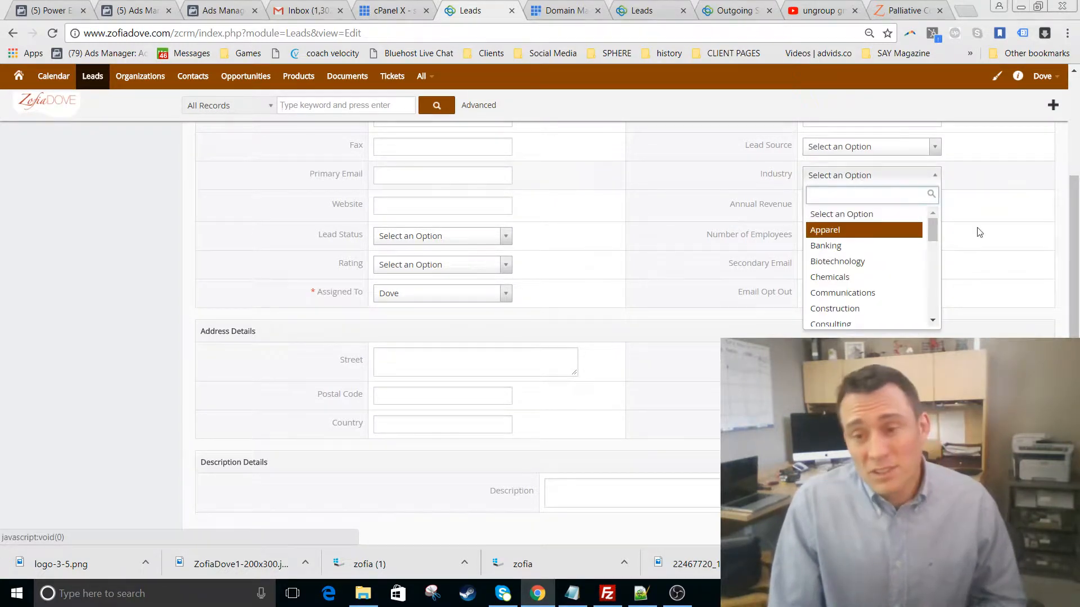
left_click_drag(1076, 221, 1077, 142)
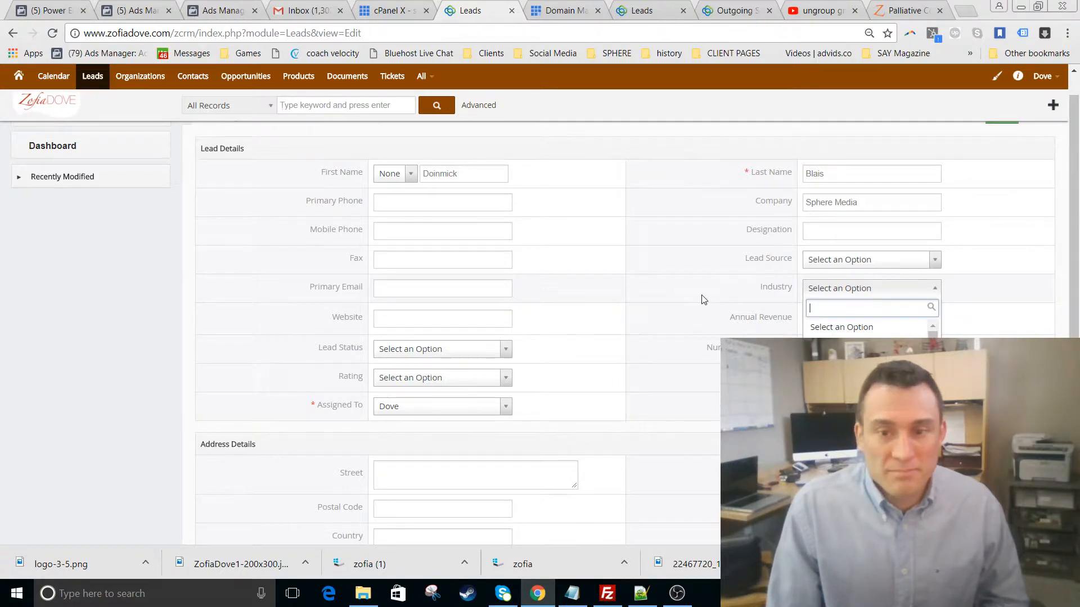
- Enter the lead's primary phone number, correcting its wrong last digits
left_click(449, 204)
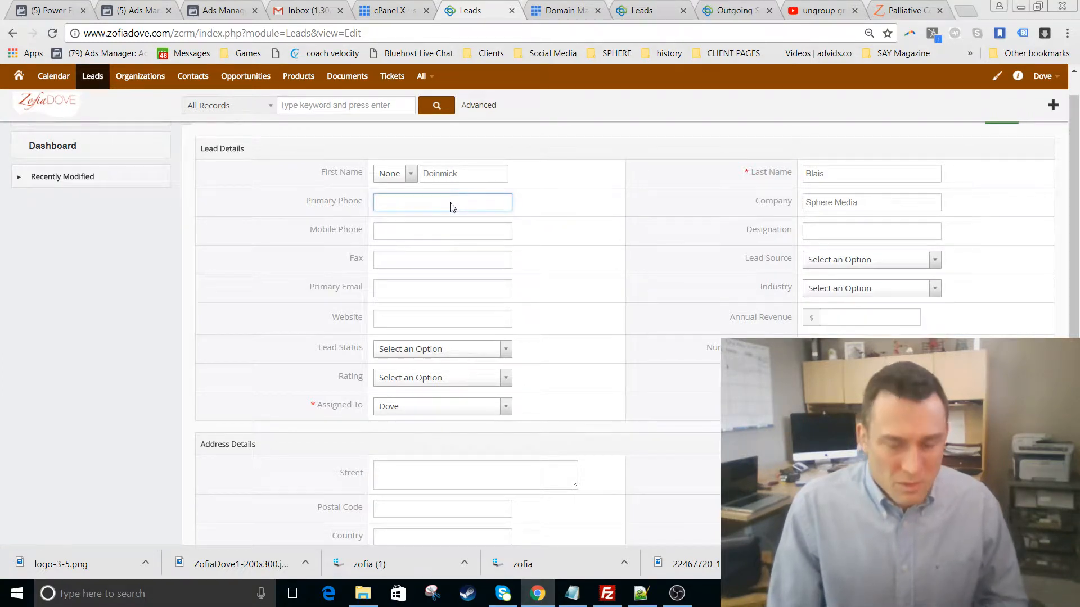
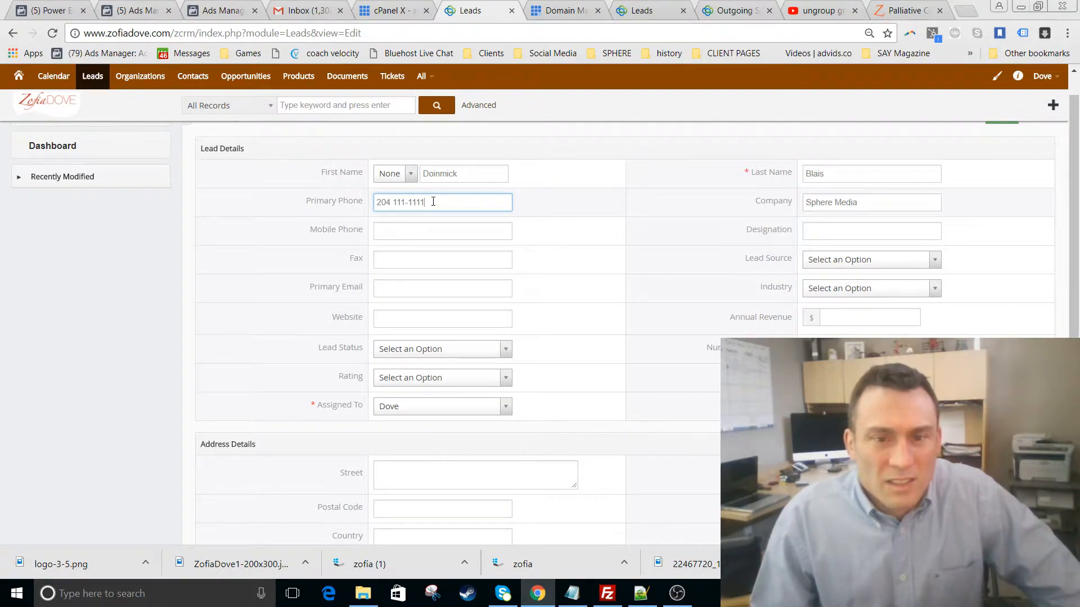
key("ctrl+shift+Left")
key("shift+Left")
key("shift+Left")
key("shift+Left")
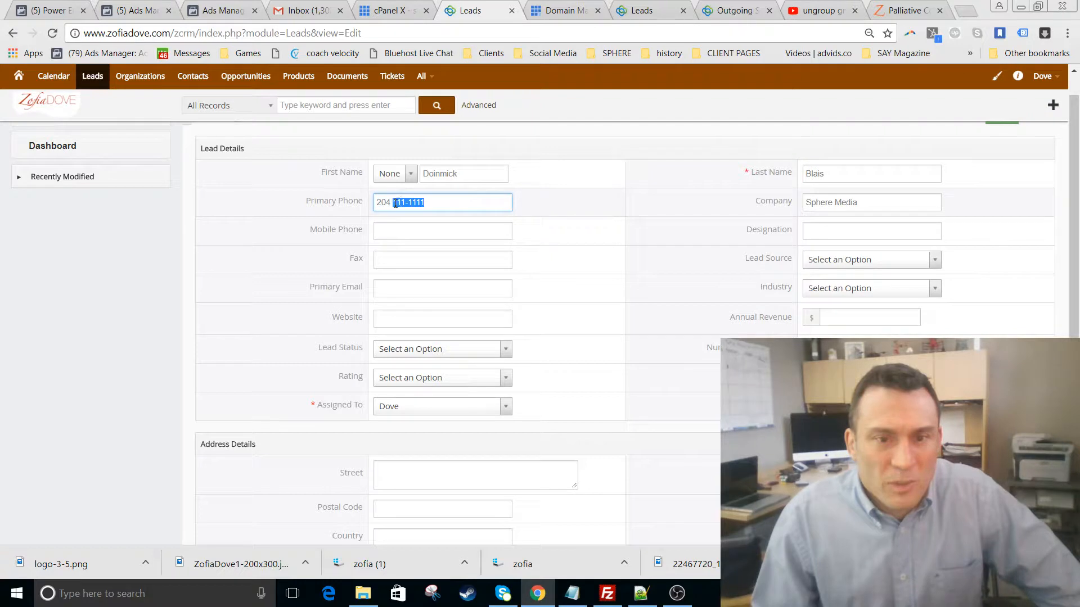
key("BackSpace")
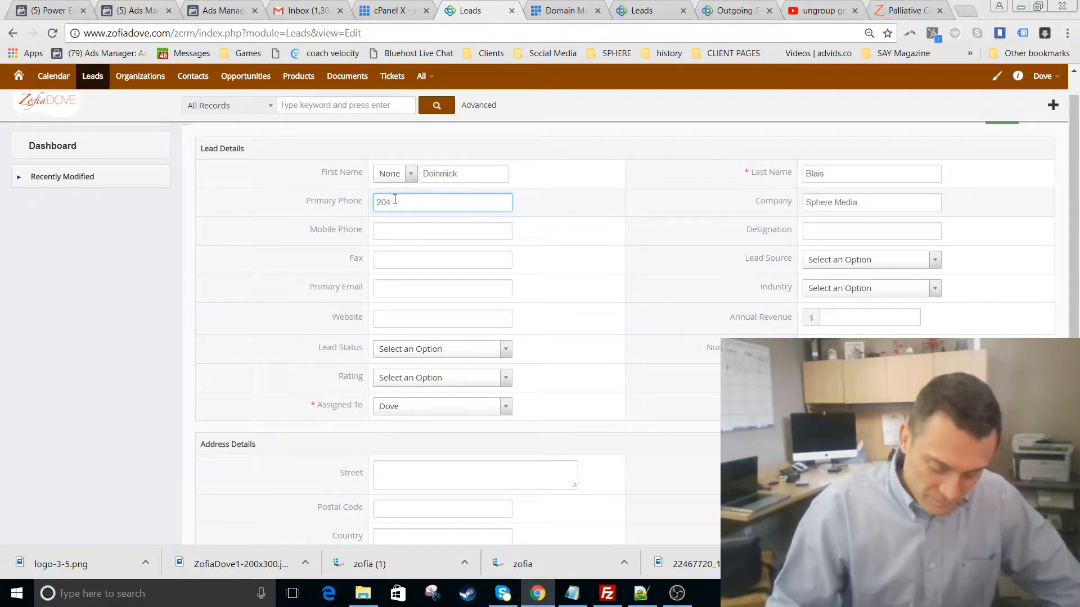
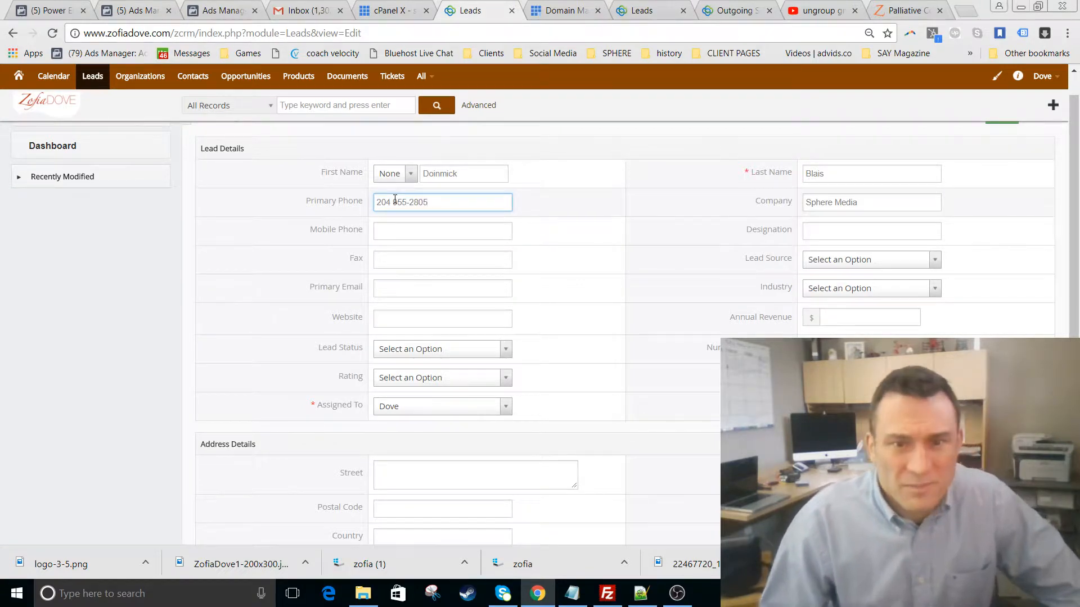
left_click(431, 231)
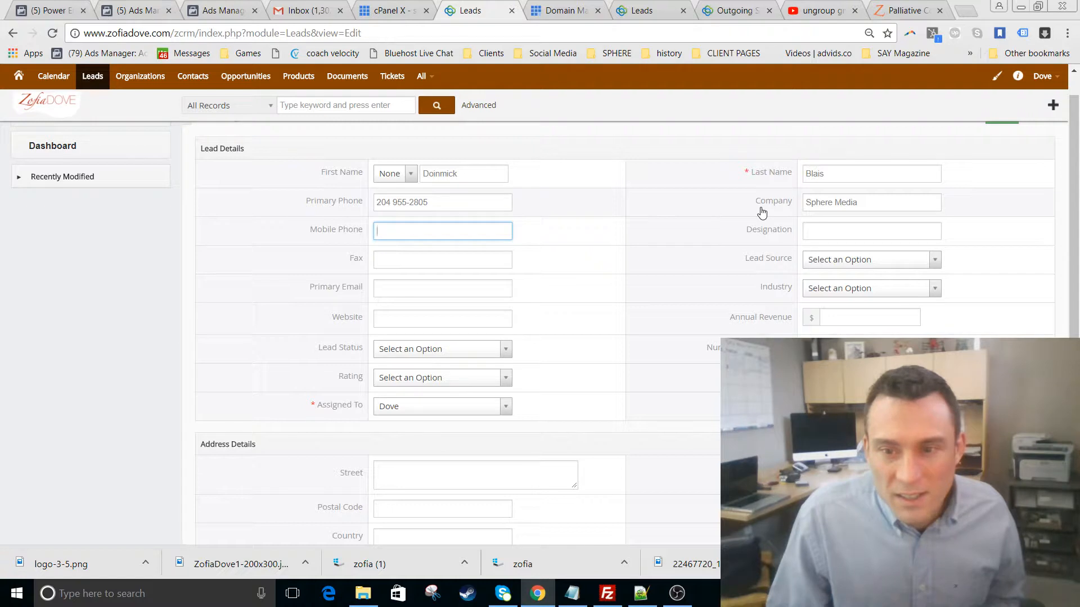
- Fill in the lead's primary email, accepting the autocomplete, and save the lead
left_click(440, 289)
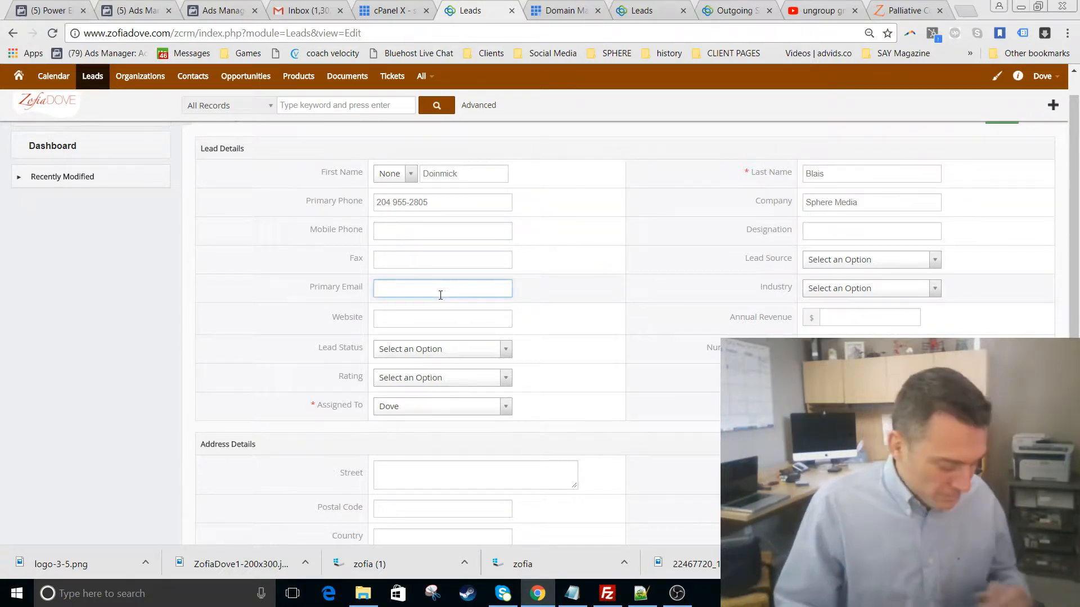
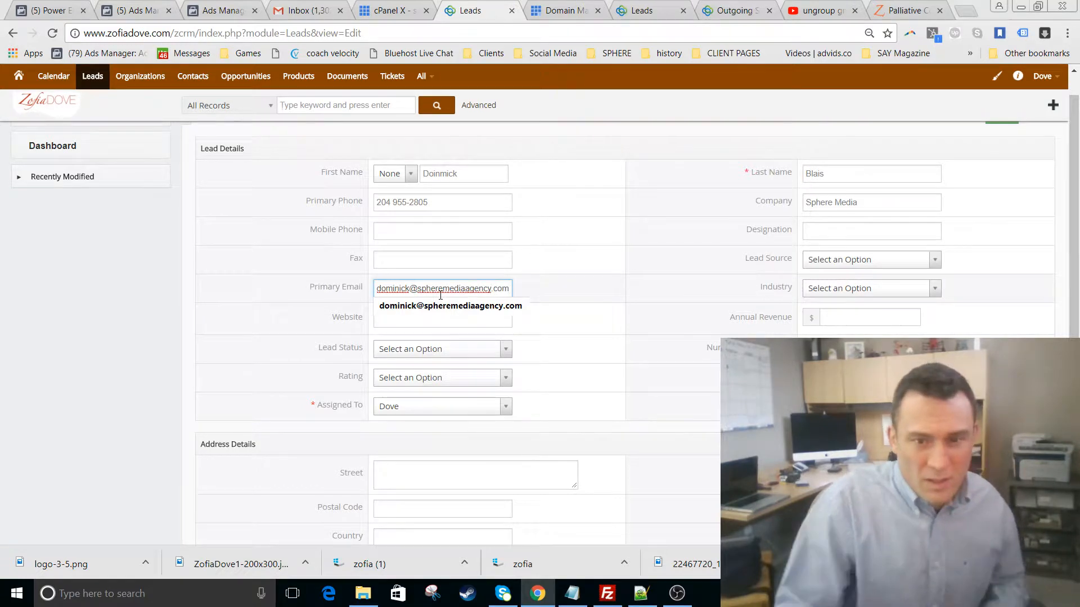
left_click(479, 306)
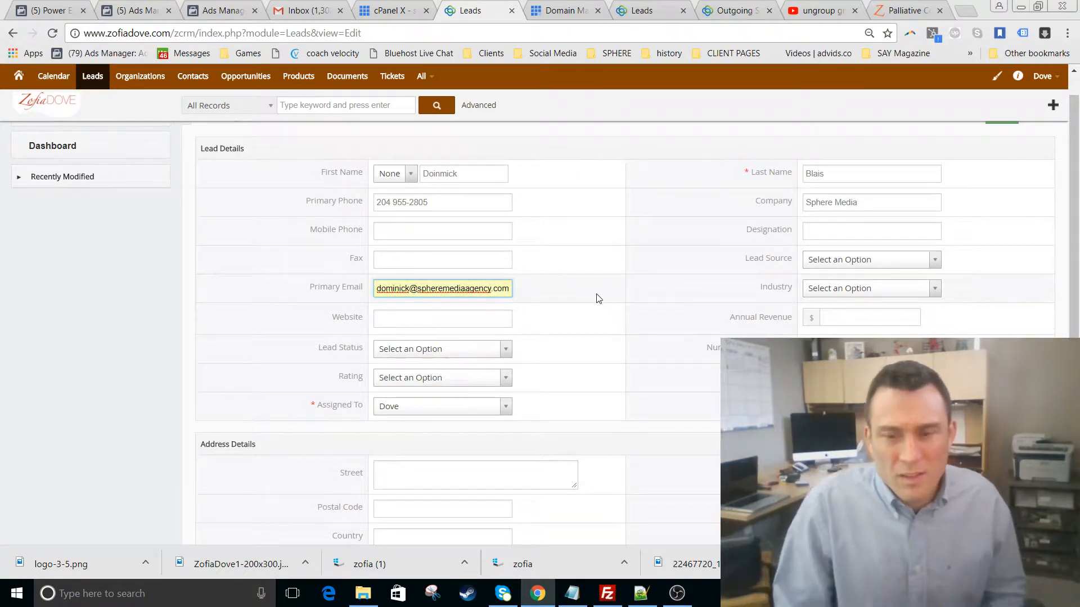
scroll(597, 296, "down", 3)
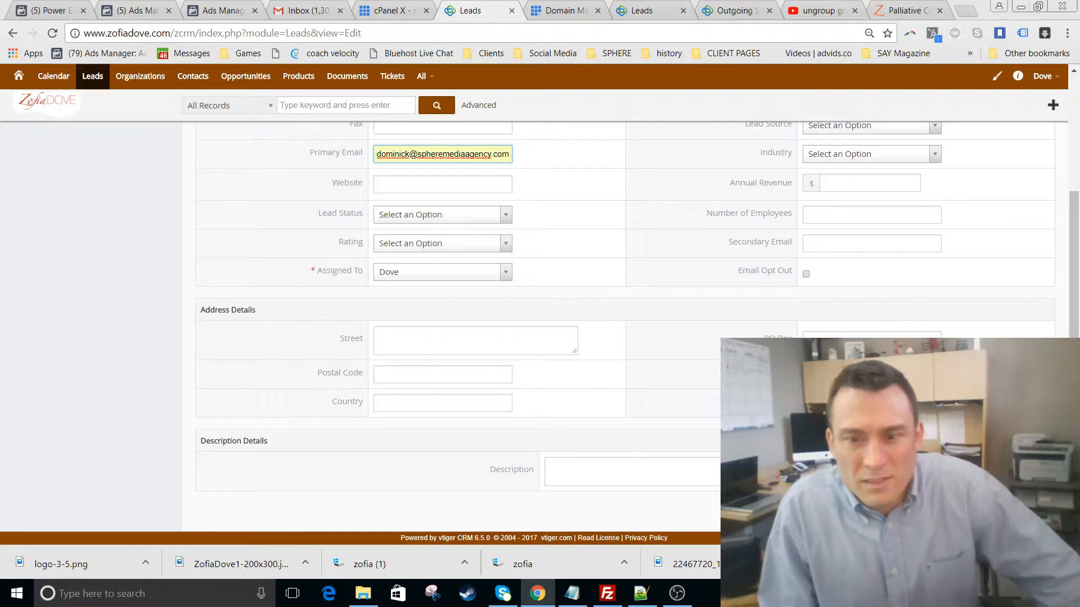
key("Return")
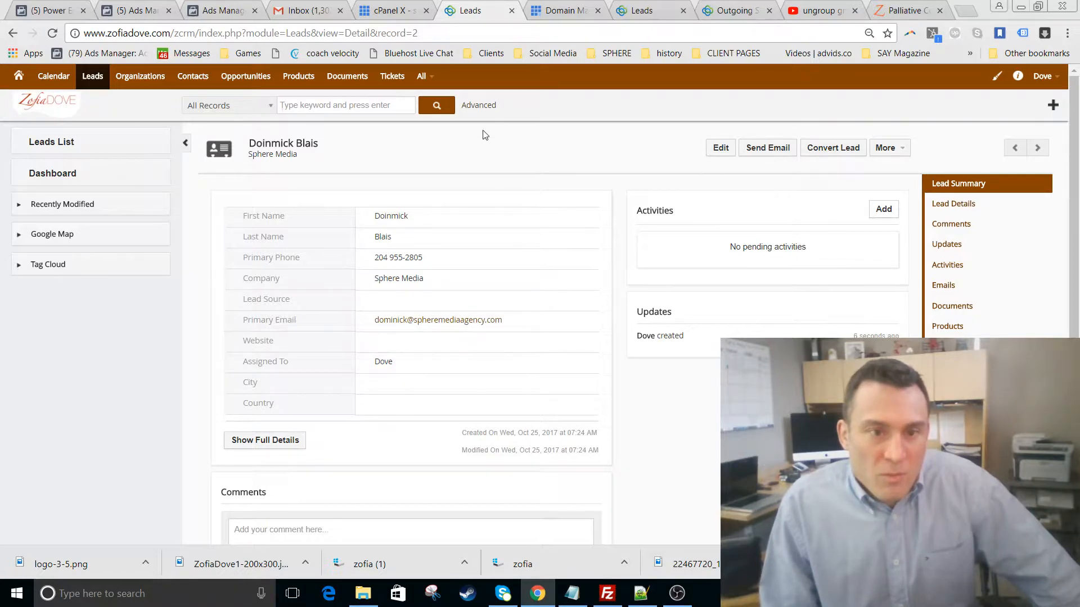
left_click(727, 151)
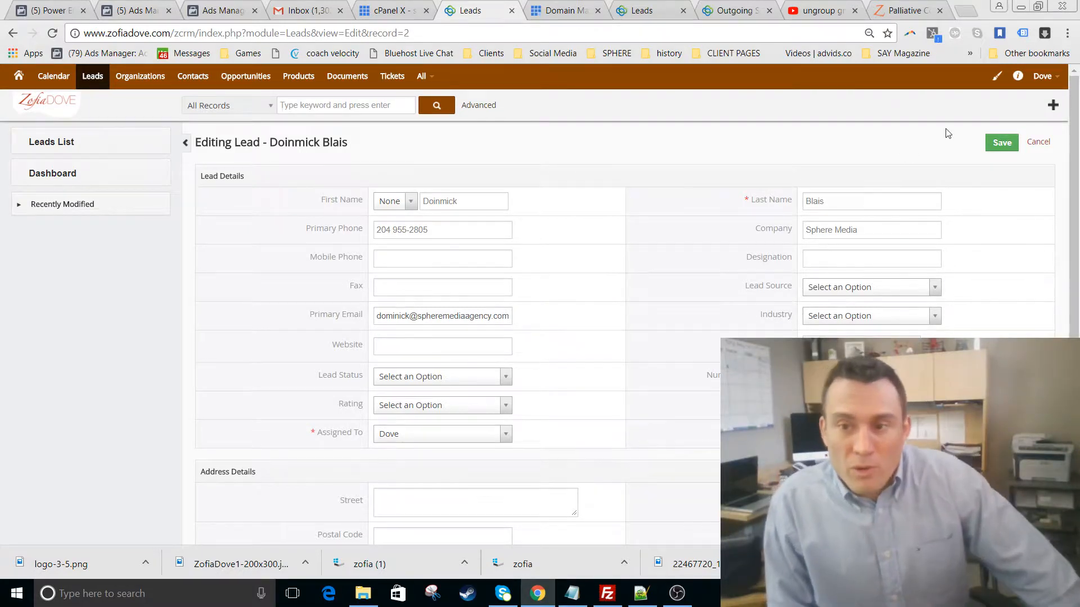
left_click(1001, 141)
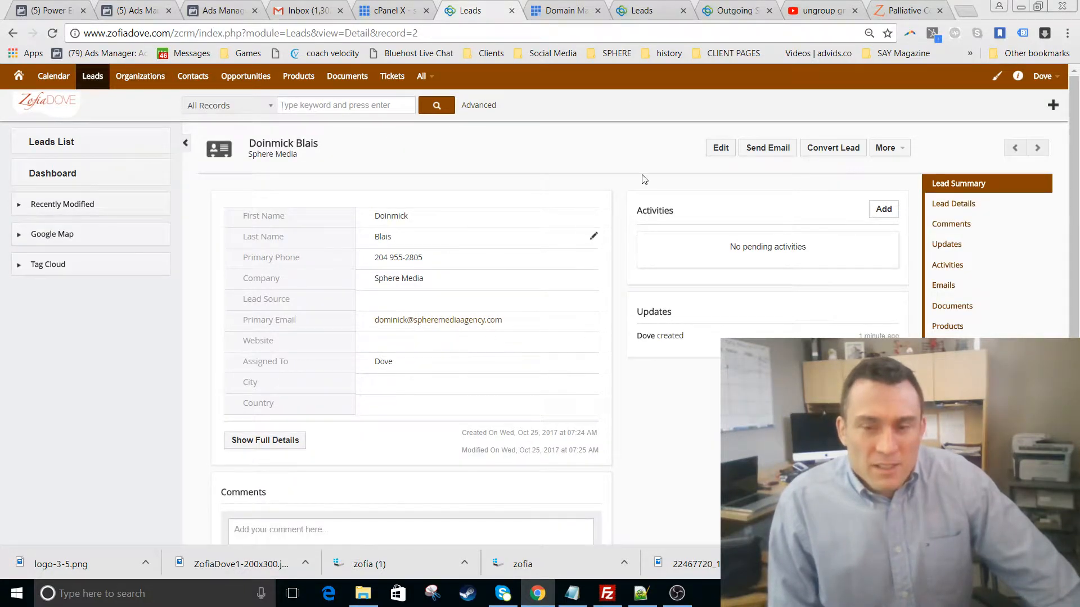
left_click(772, 150)
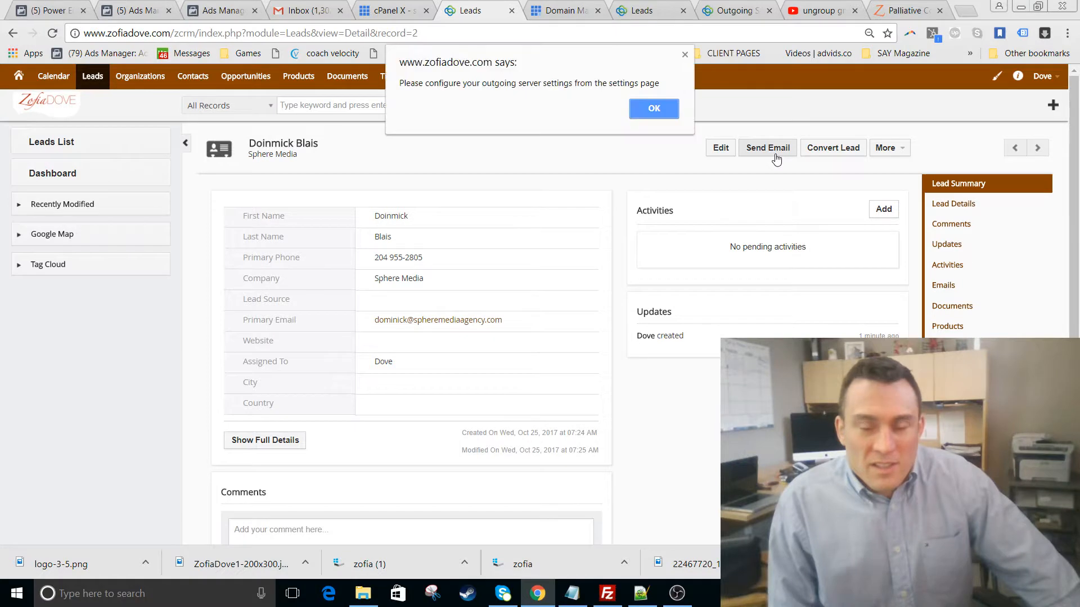
left_click(651, 111)
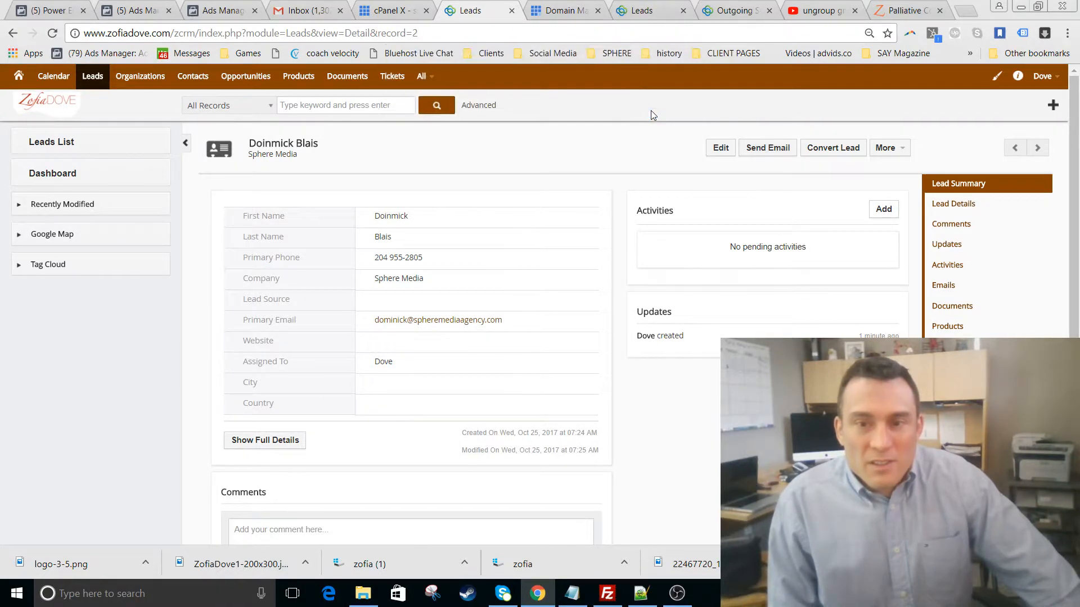
left_click(1045, 76)
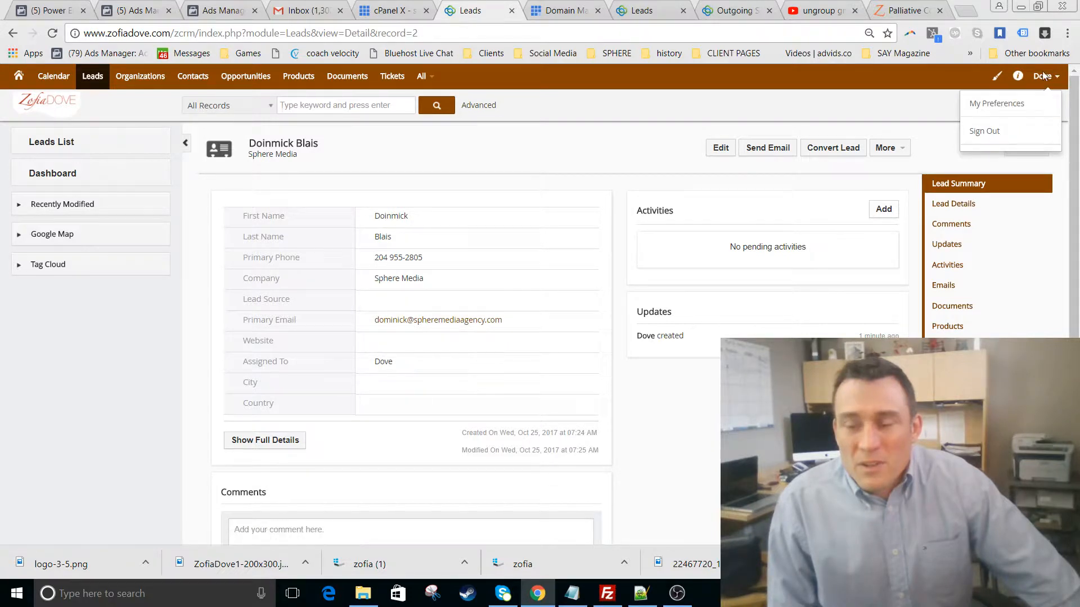
left_click(756, 112)
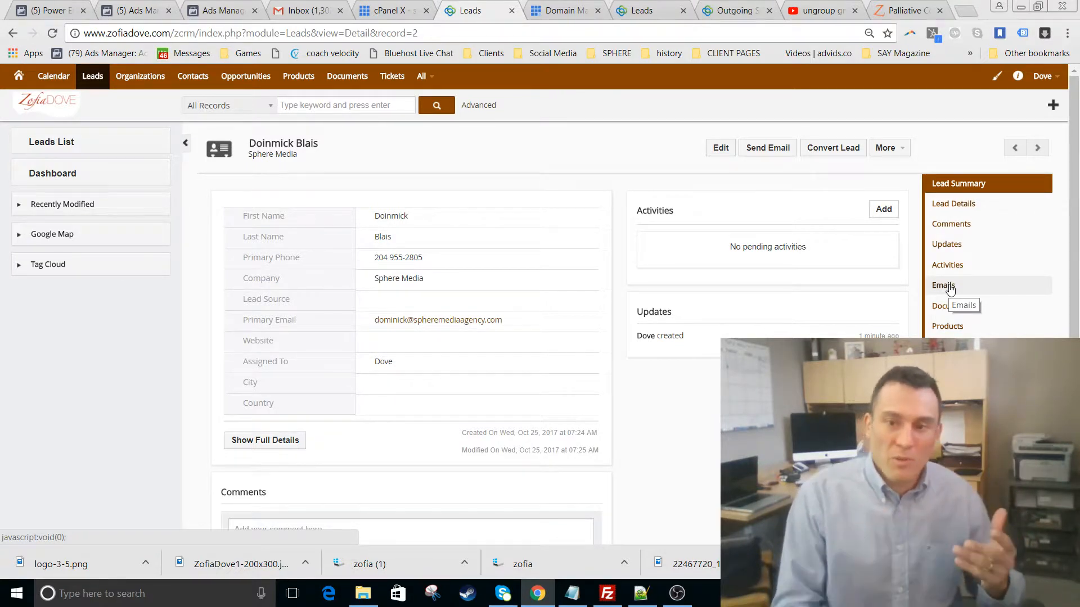
left_click(96, 76)
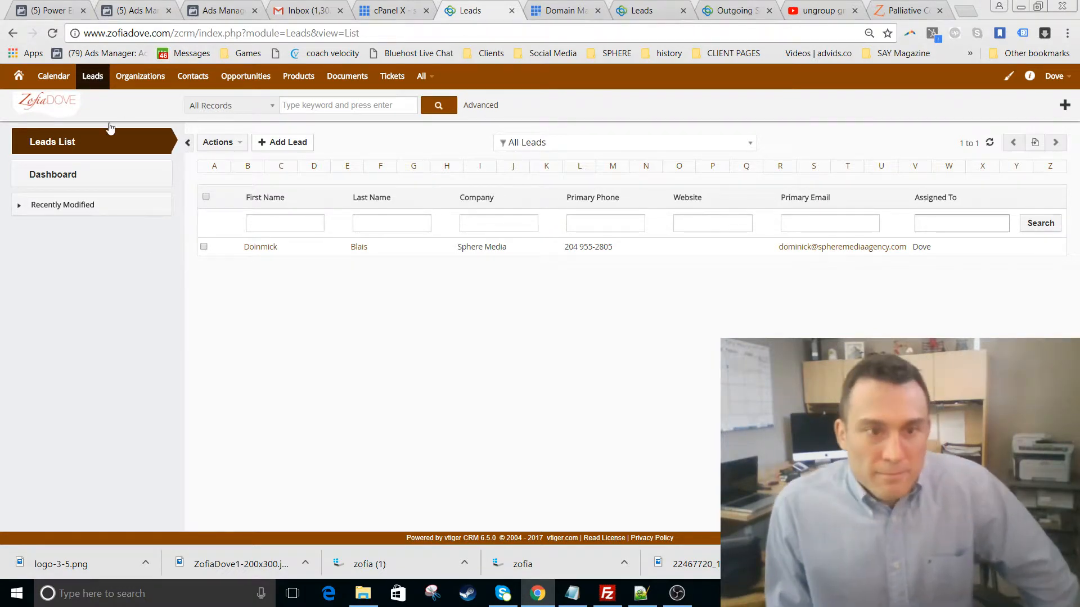
left_click(368, 249)
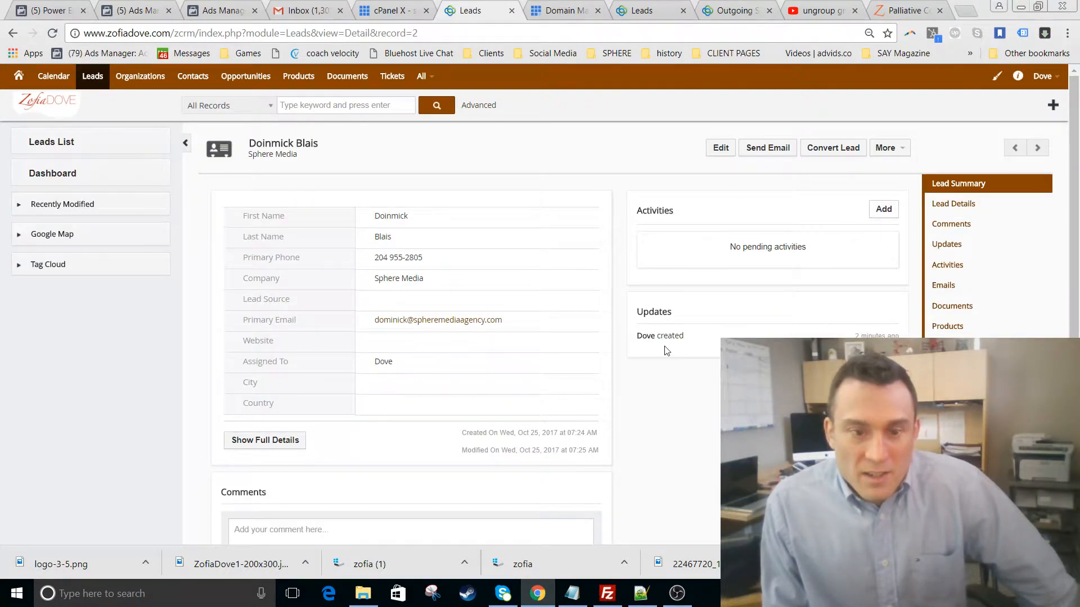
- Show the lead's full details and type '2 fantastic kids , pros, at everyt sports.' as the description
left_click(279, 442)
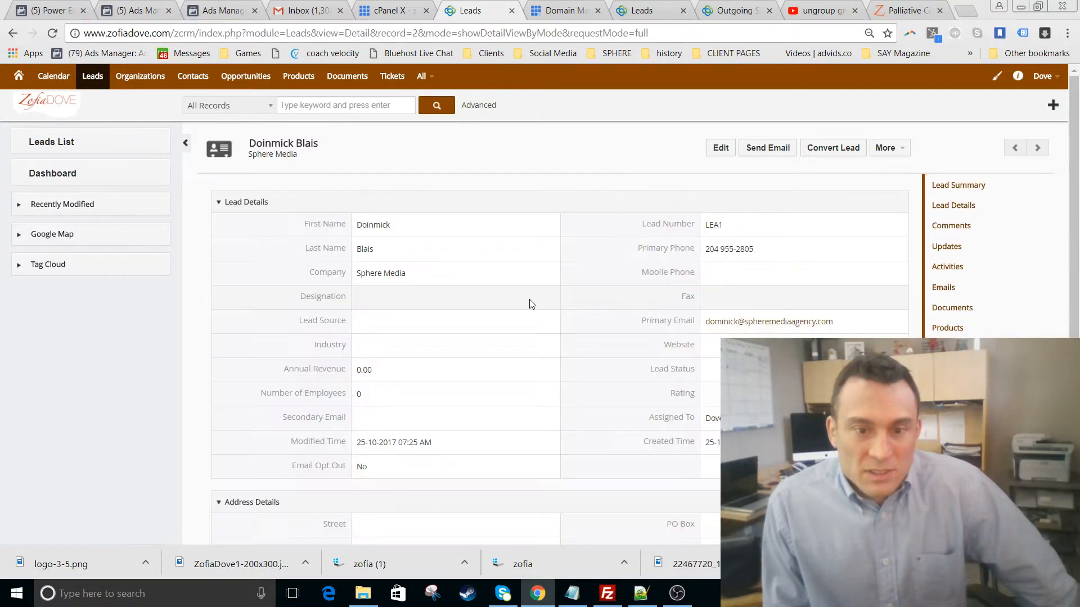
scroll(652, 465, "down", 3)
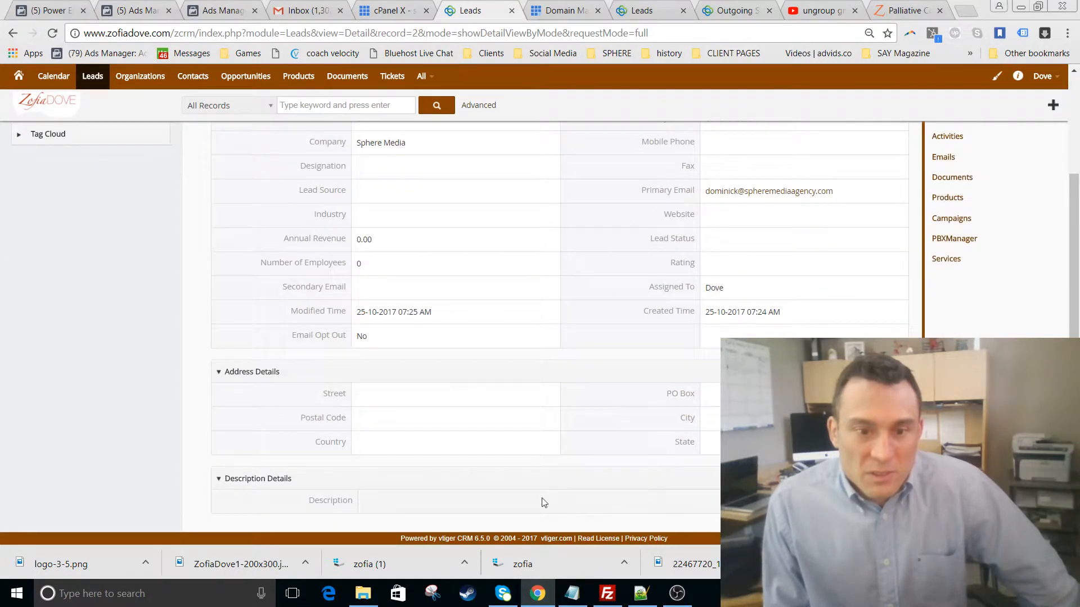
left_click(555, 502)
left_click(545, 512)
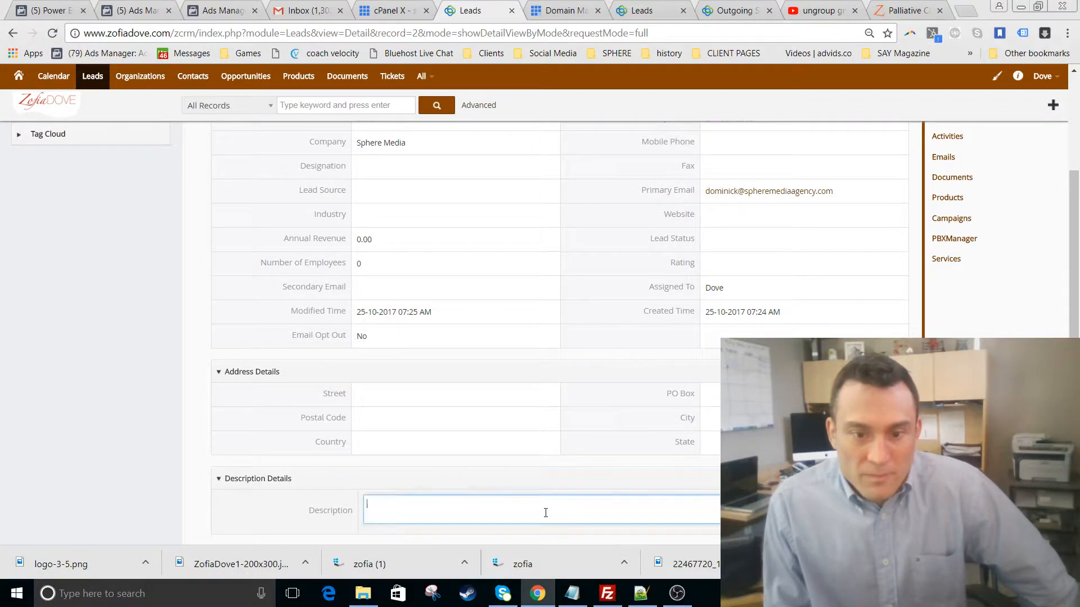
type("2 fan")
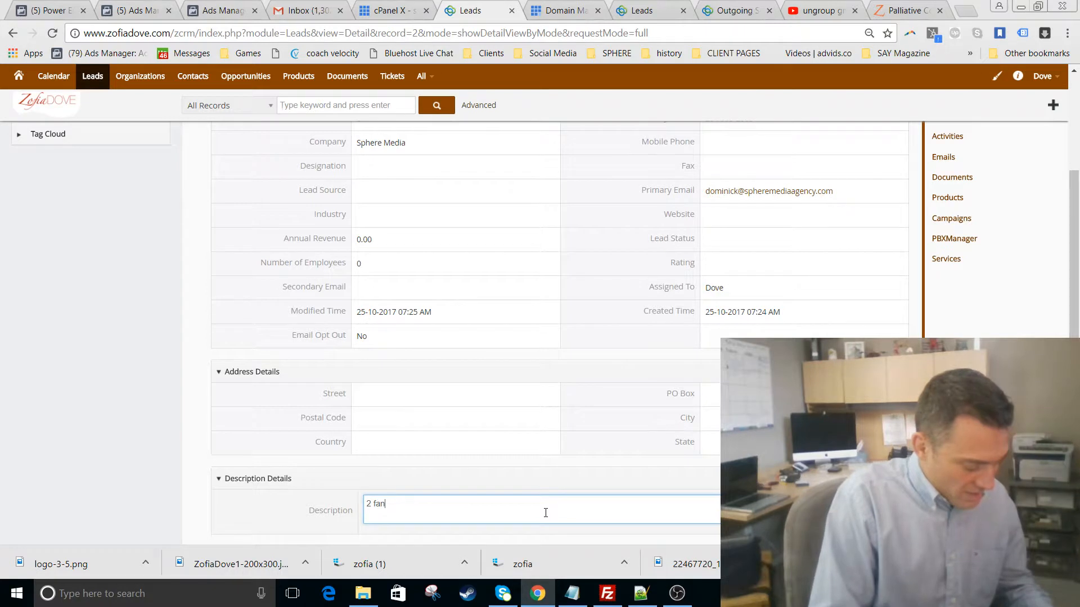
type("tastic kids")
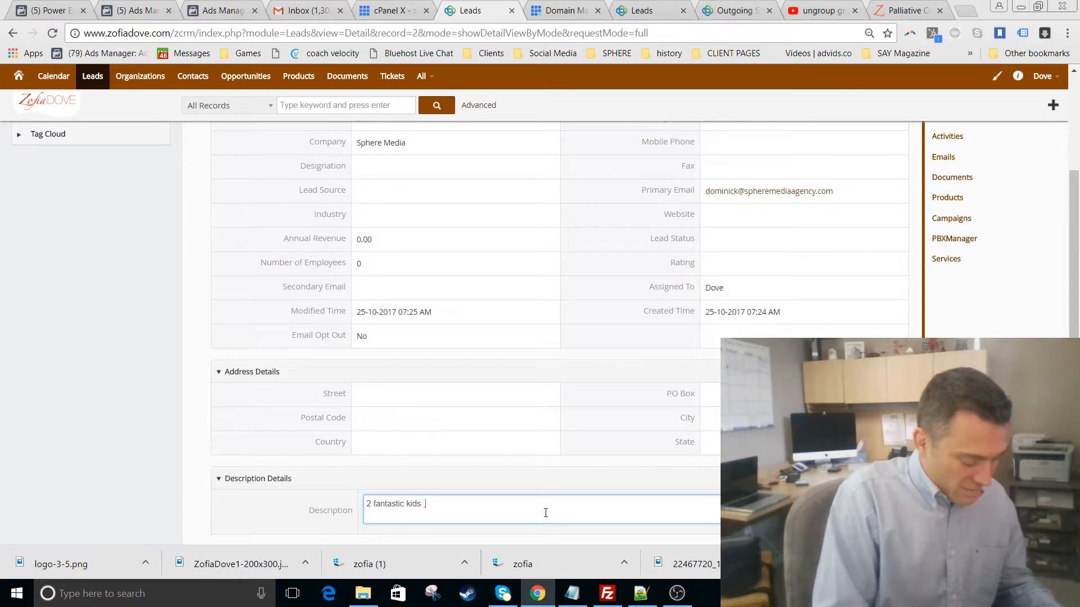
type(" , pros, at")
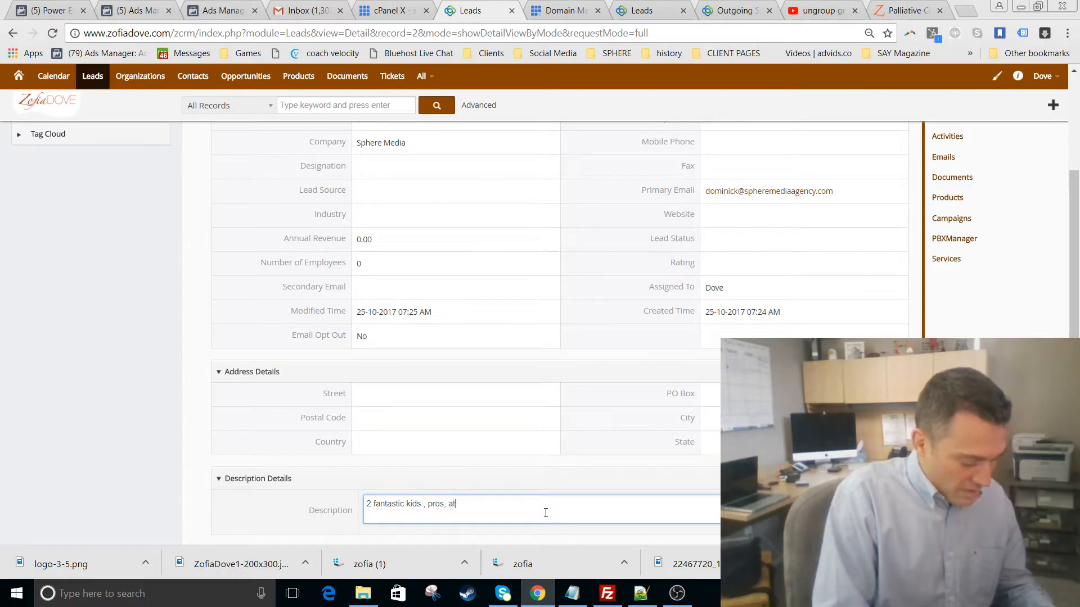
type(" everyt s")
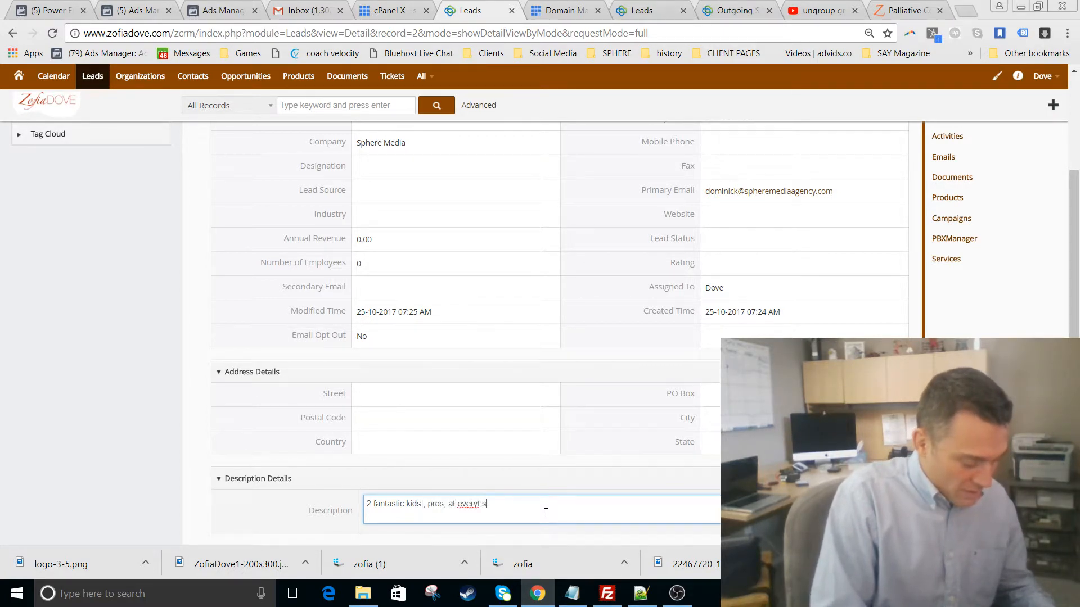
type("ports.")
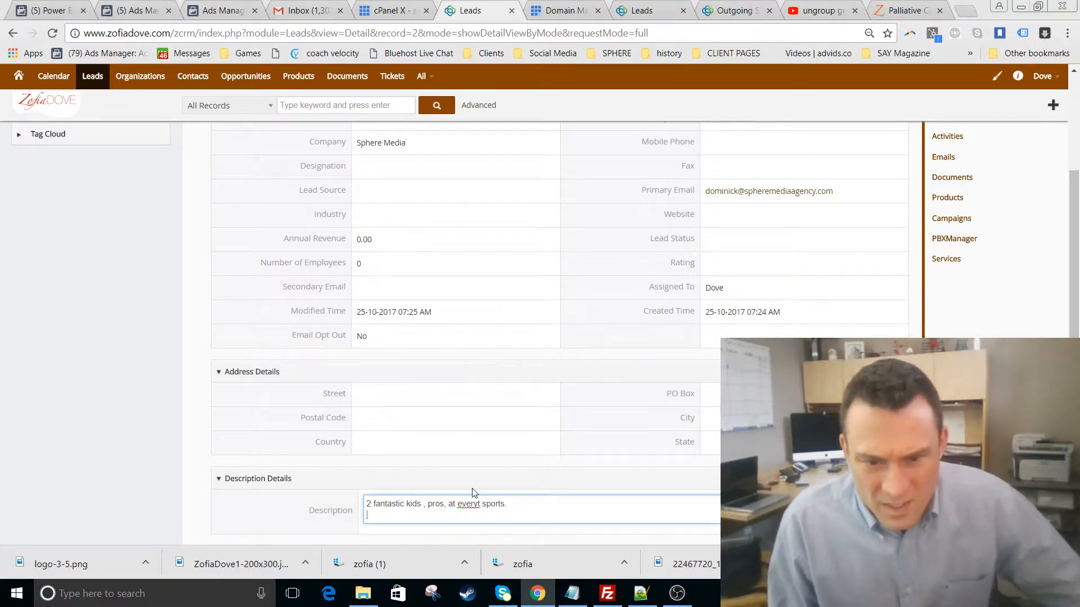
- Correct 'everyt' to 'every' from the spelling menu and save the description
right_click(473, 505)
left_click(506, 342)
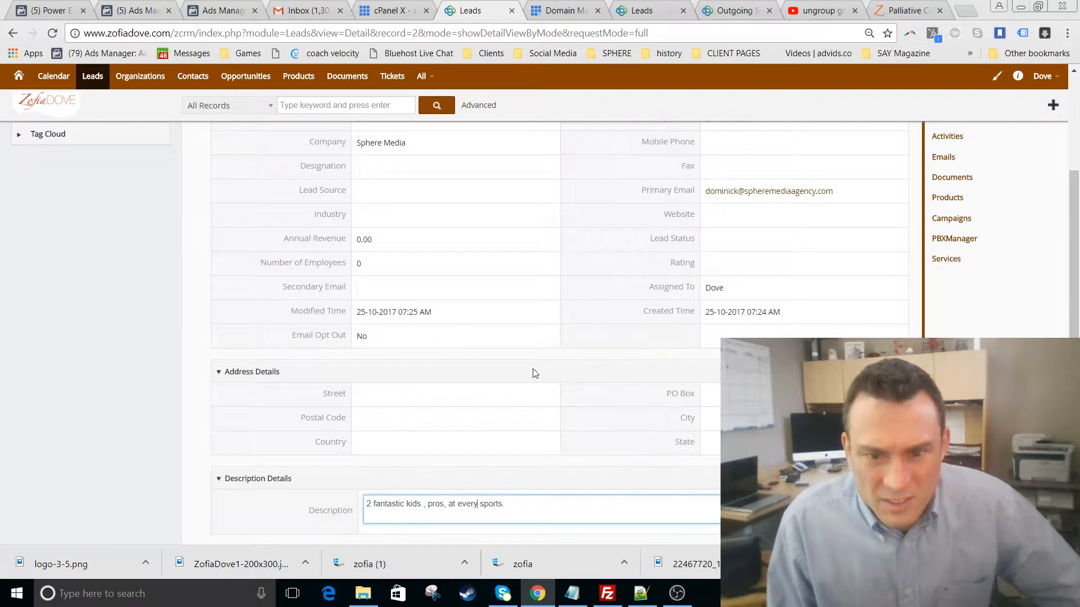
scroll(489, 371, "down", 1)
left_click(489, 384)
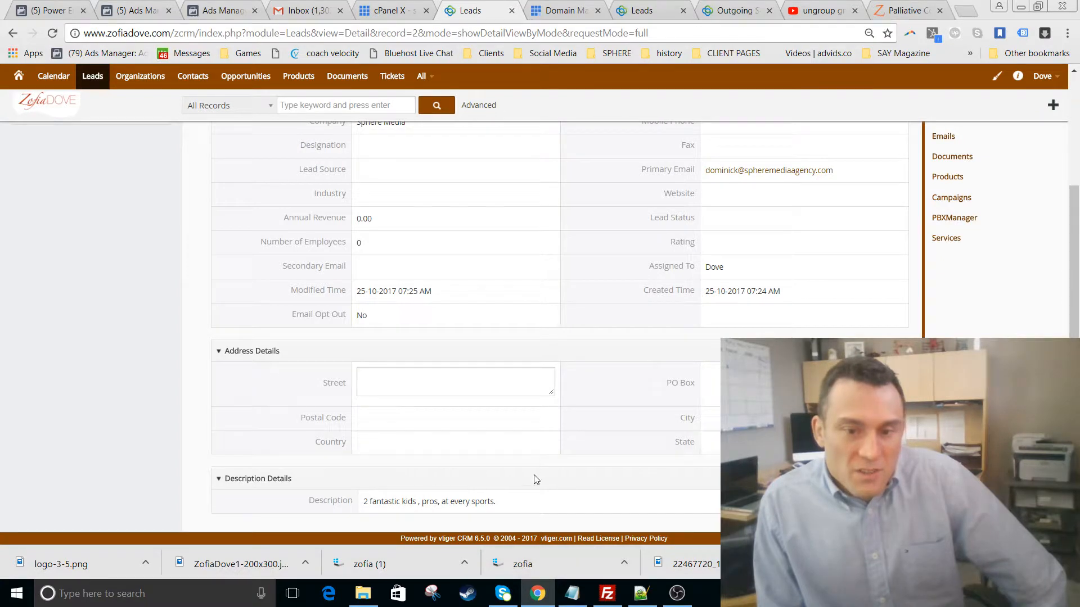
- Reopen the description and enlarge its text area
left_click(533, 508)
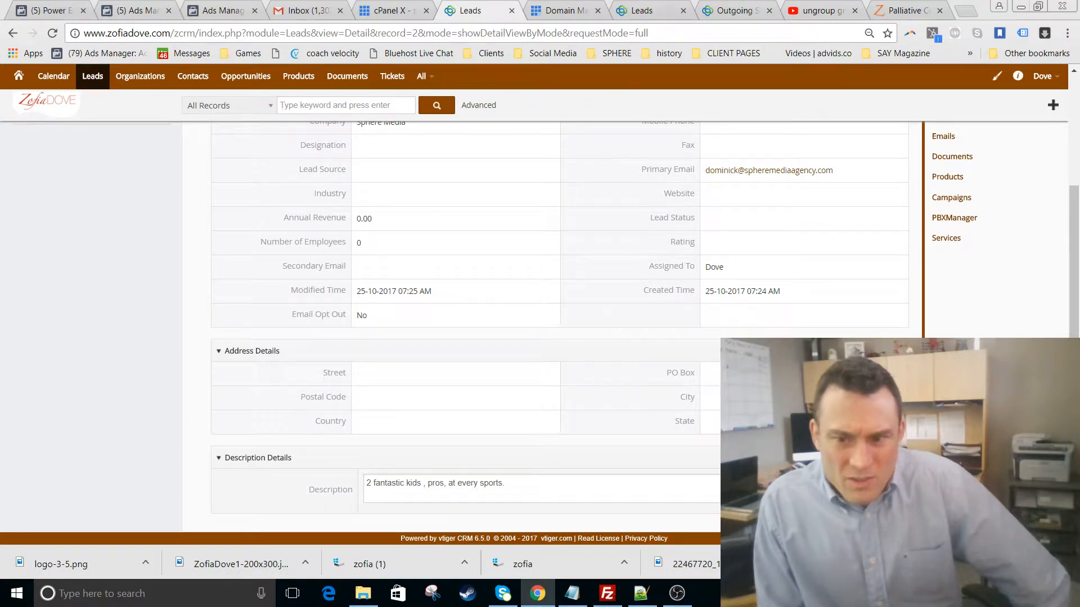
left_click_drag(900, 500, 900, 568)
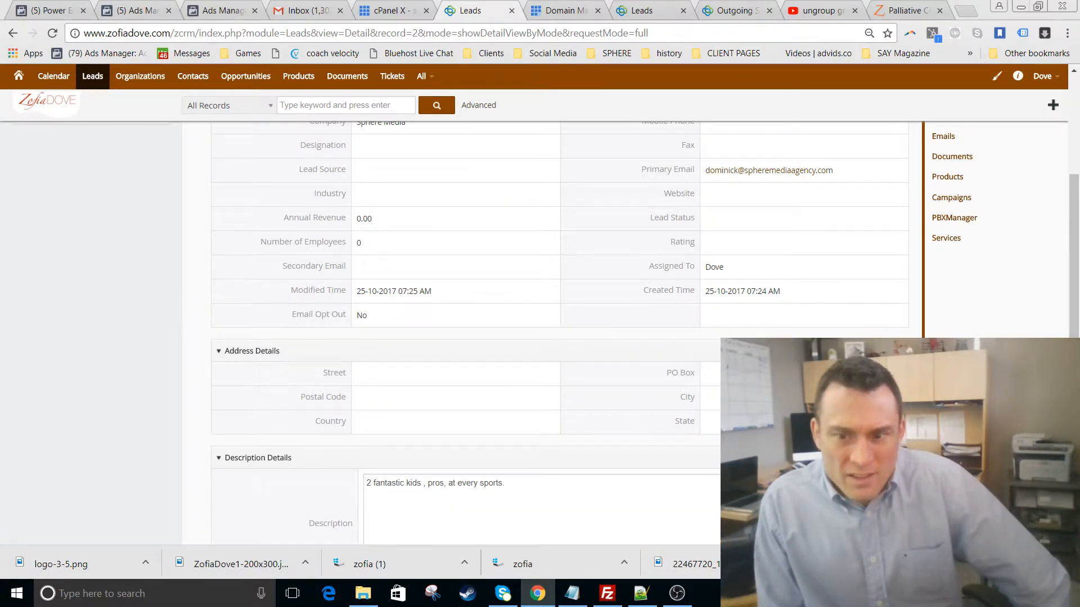
scroll(540, 334, "down", 1)
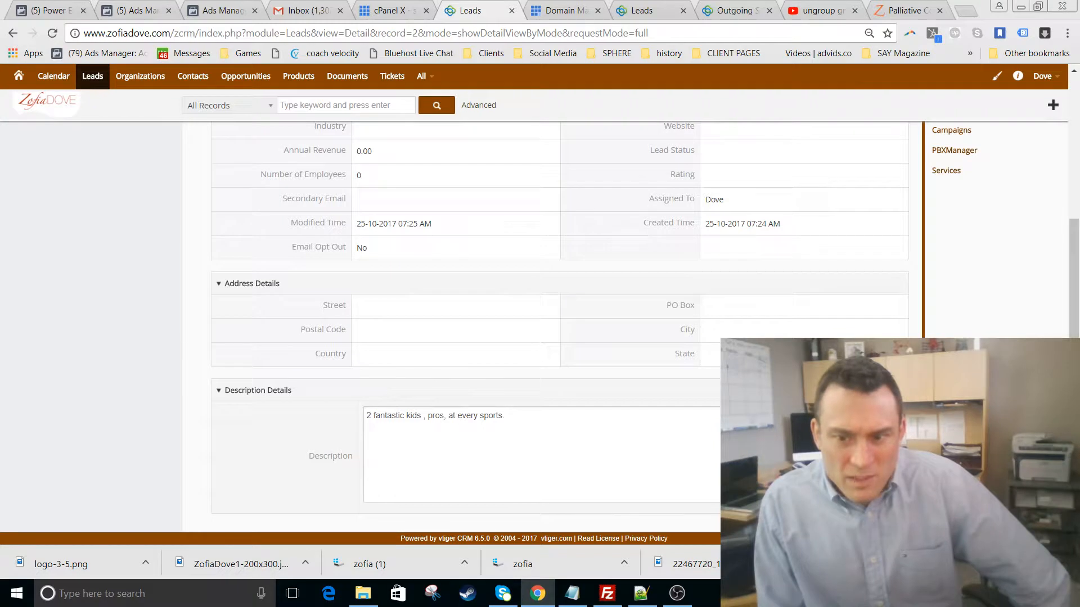
left_click_drag(899, 500, 900, 560)
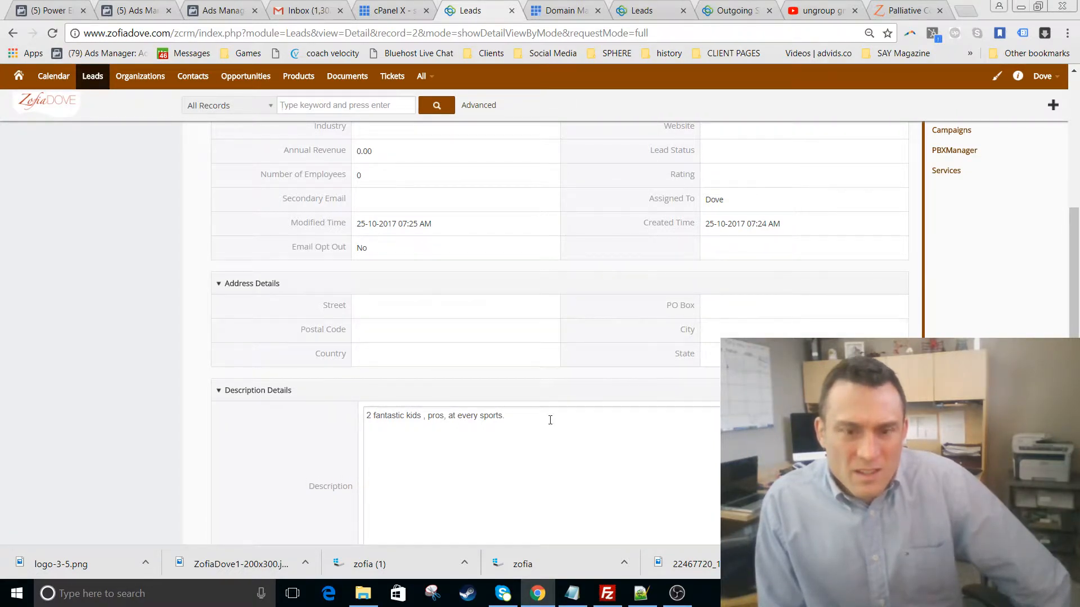
scroll(493, 471, "up", 4)
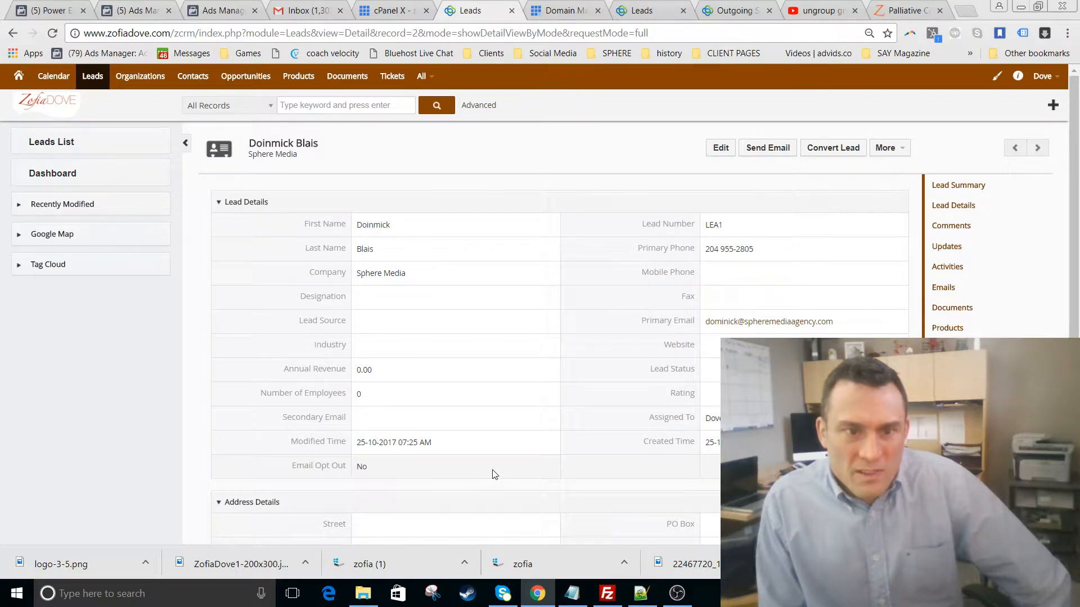
scroll(504, 401, "down", 5)
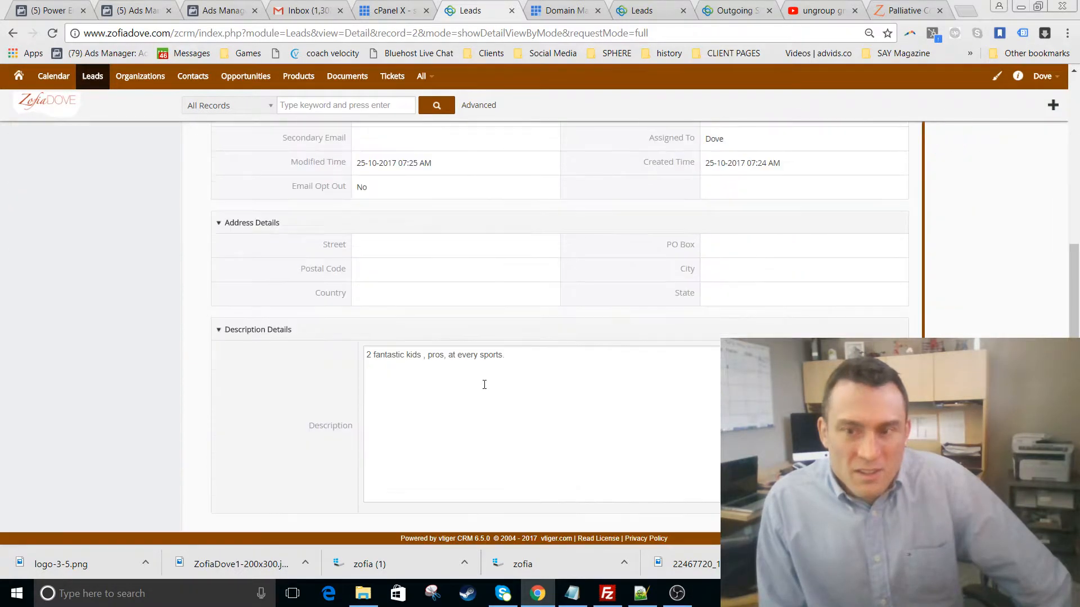
scroll(484, 385, "up", 5)
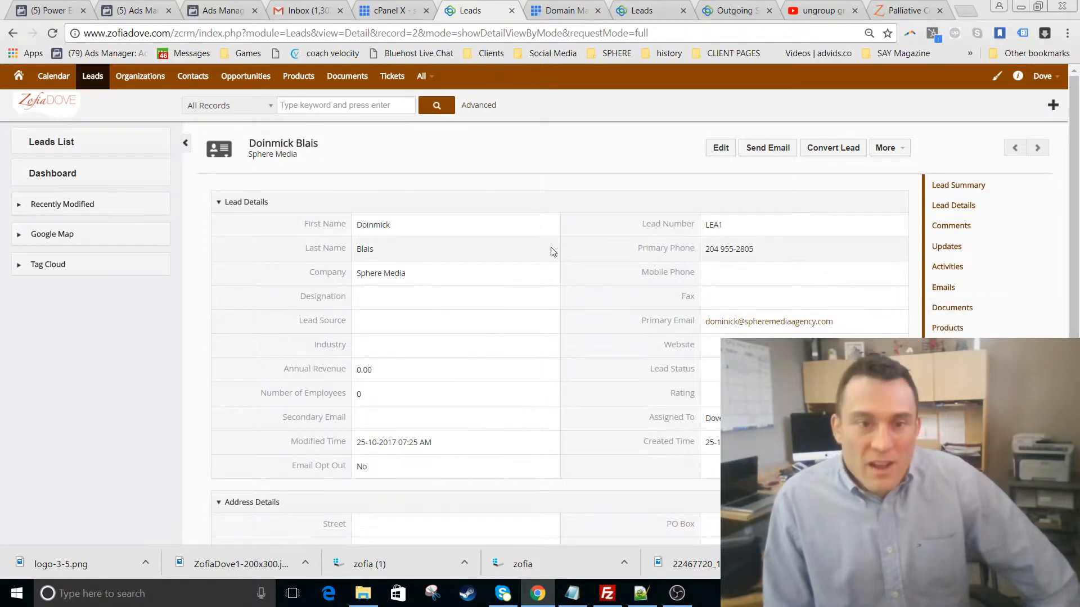
scroll(475, 242, "down", 5)
scroll(473, 238, "up", 5)
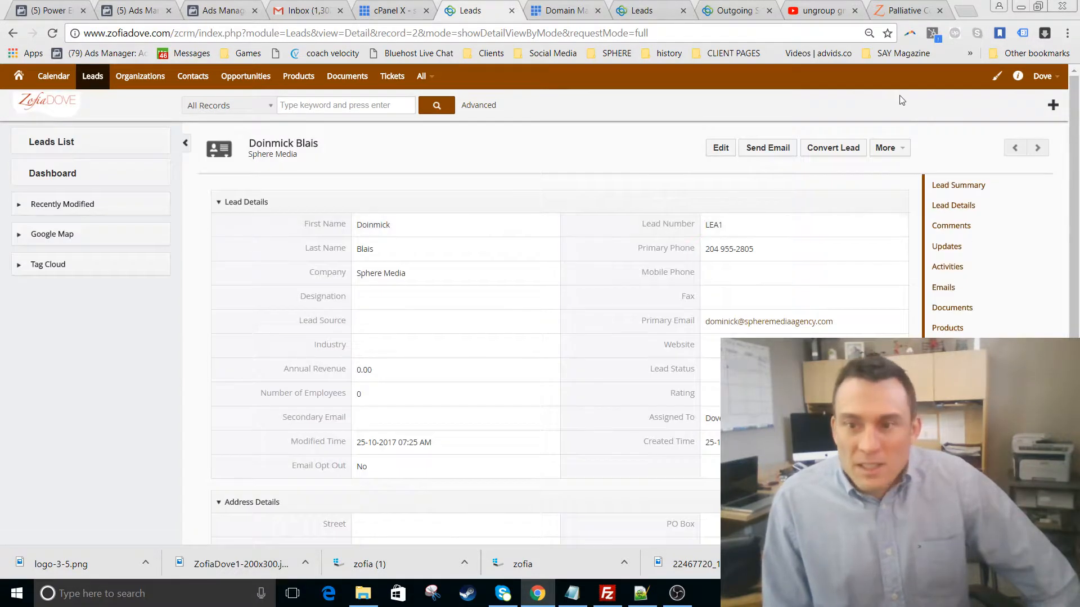
- Post the comment 'called, left vm' in the Comments section of the lead's summary
left_click(956, 184)
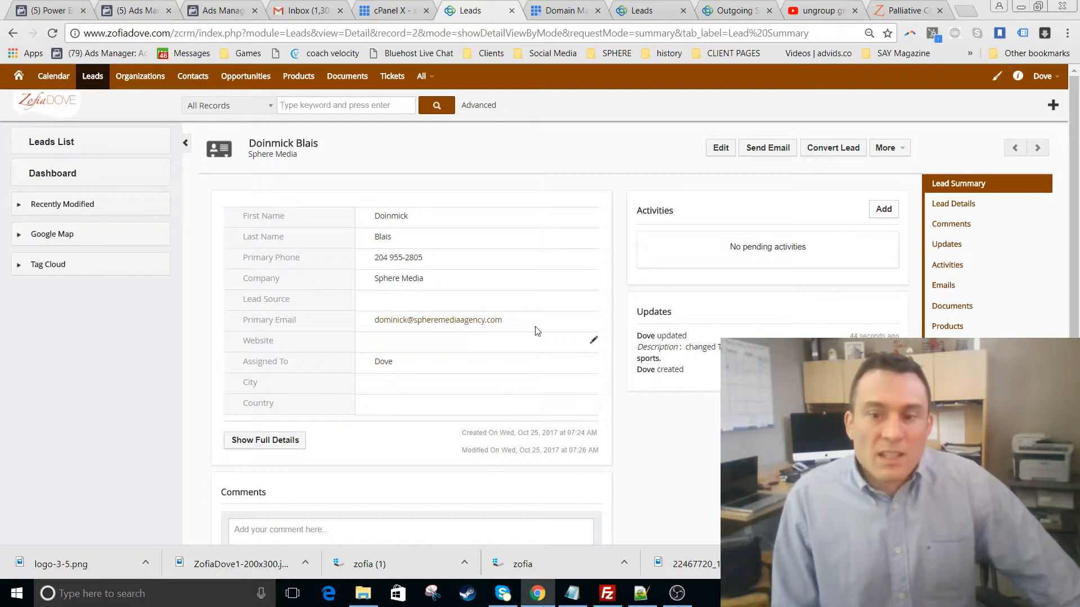
scroll(523, 320, "down", 3)
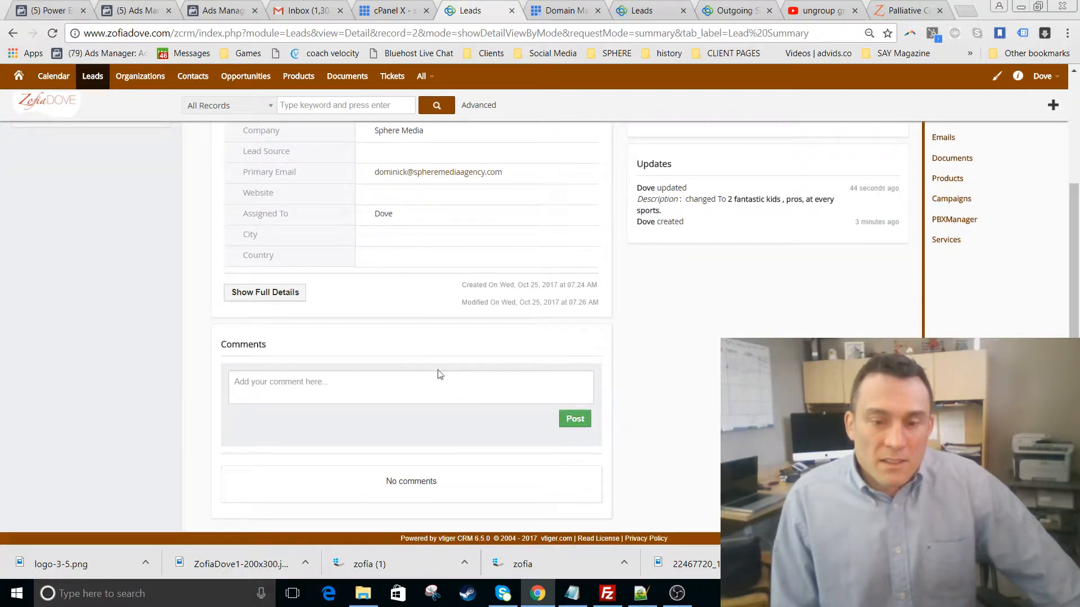
left_click(495, 382)
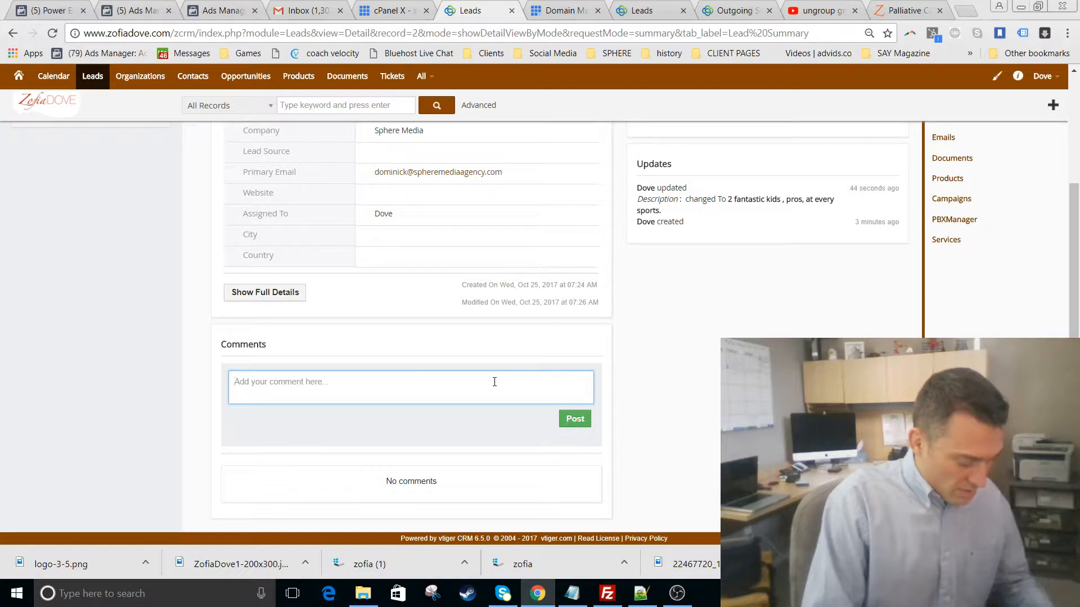
type("called, left vm")
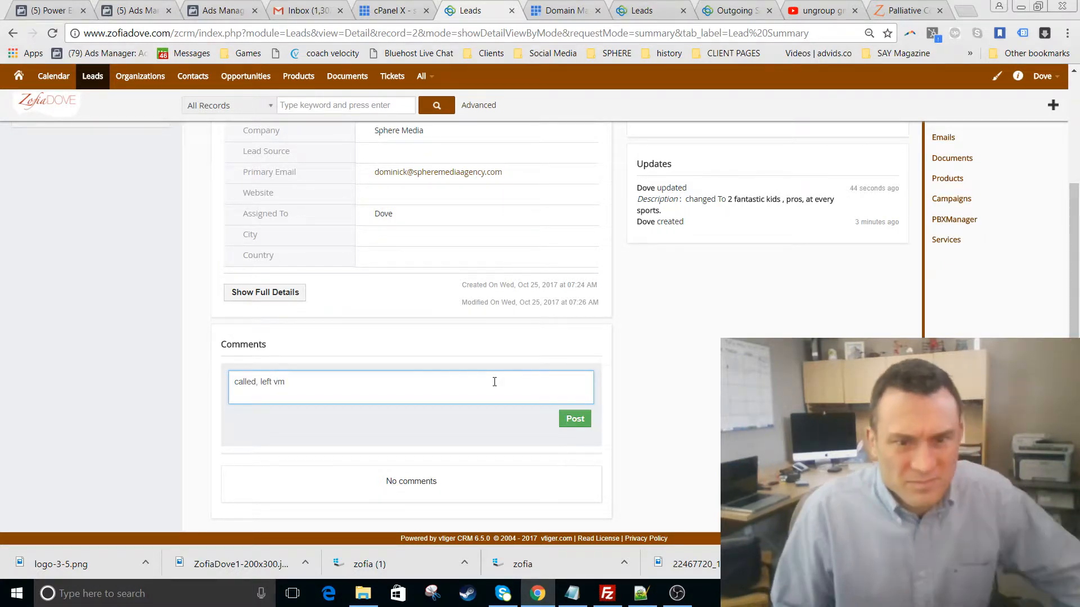
left_click(571, 421)
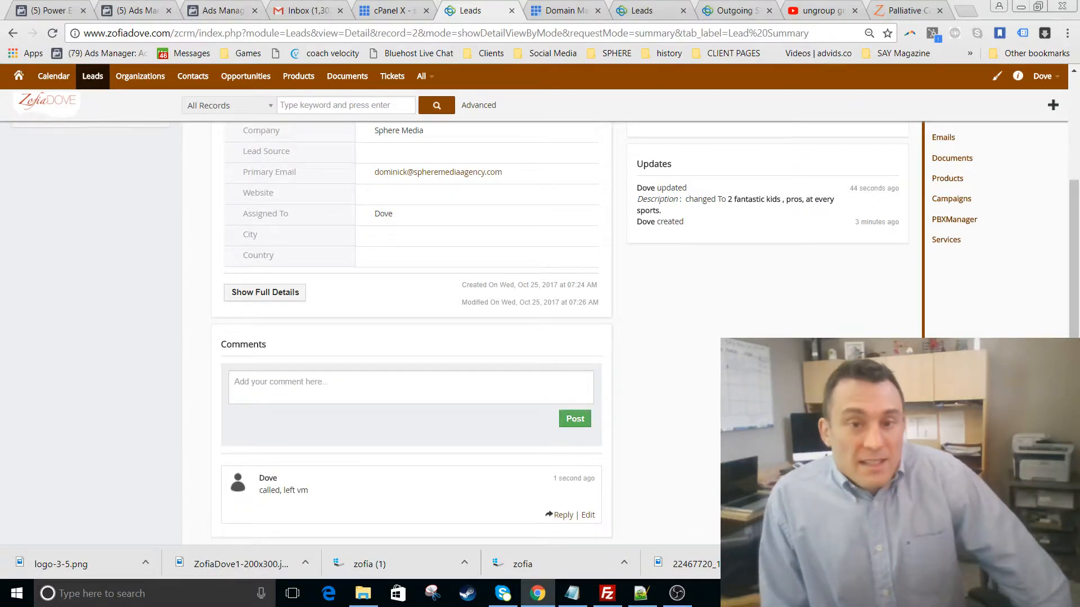
scroll(694, 251, "up", 3)
scroll(695, 254, "down", 3)
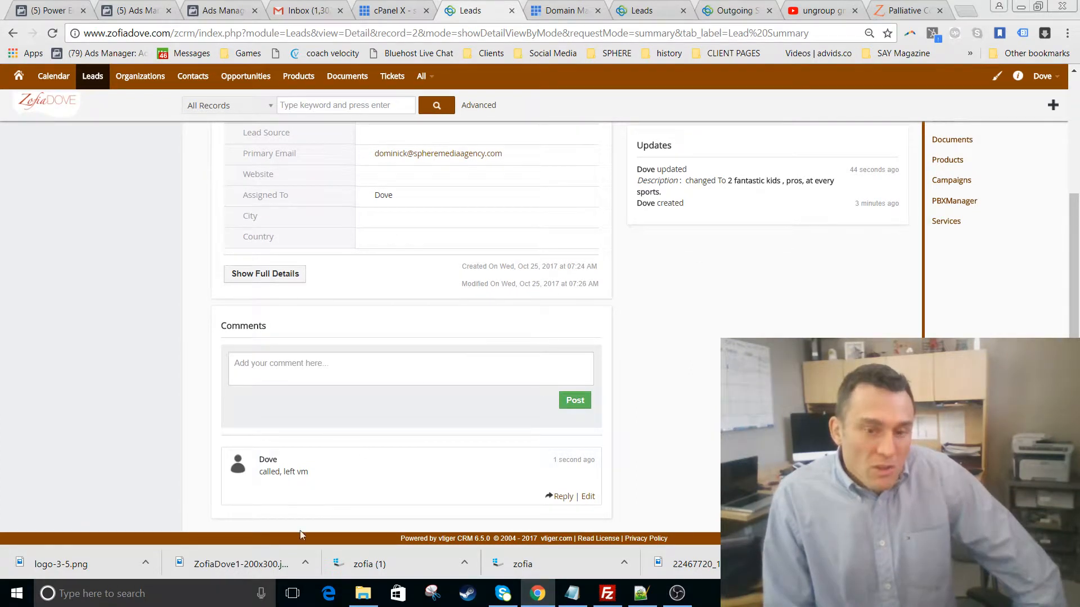
scroll(395, 284, "up", 3)
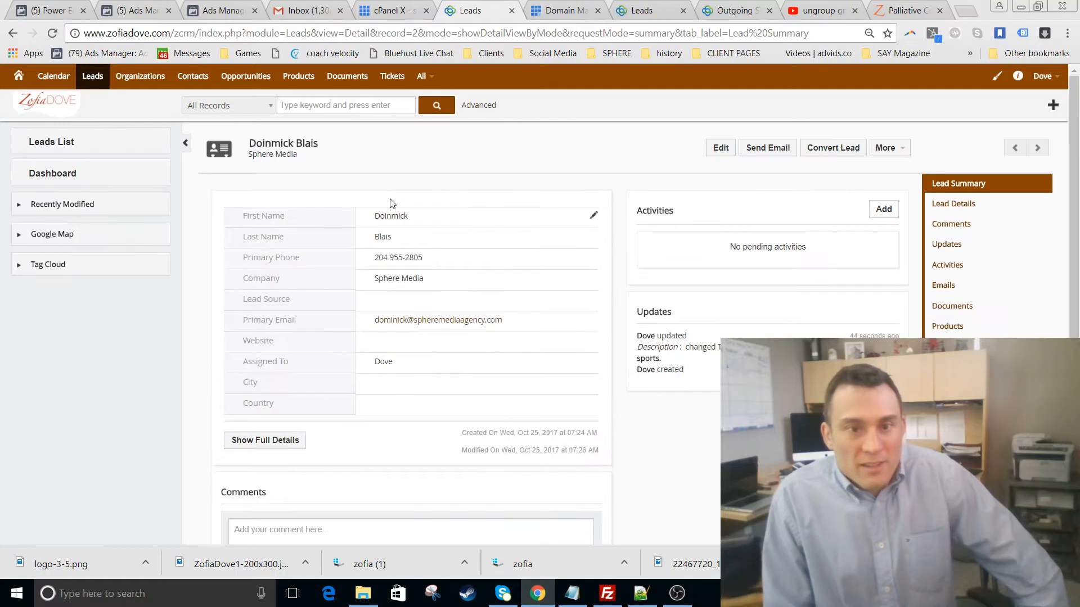
scroll(529, 328, "down", 1)
scroll(541, 341, "down", 2)
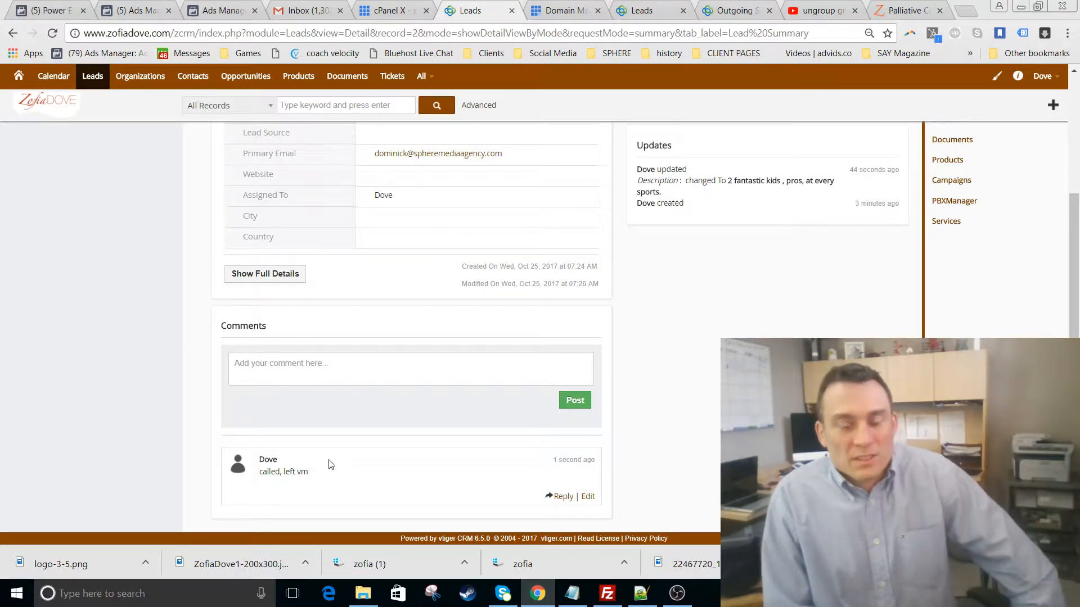
scroll(331, 464, "up", 3)
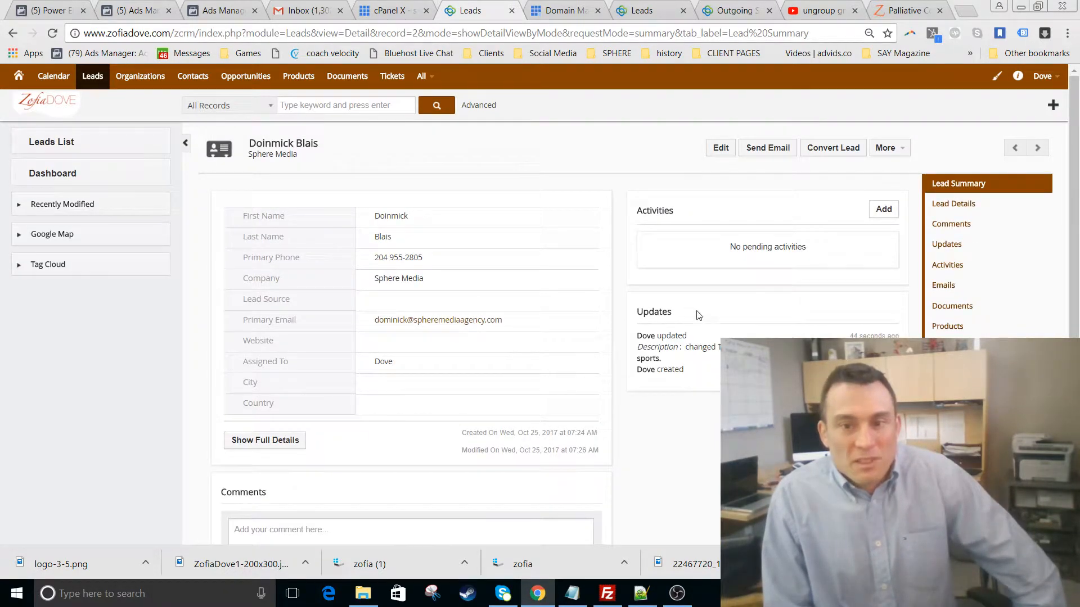
- Start a new activity titled 'this is a test', keeping the default assignee
left_click(883, 210)
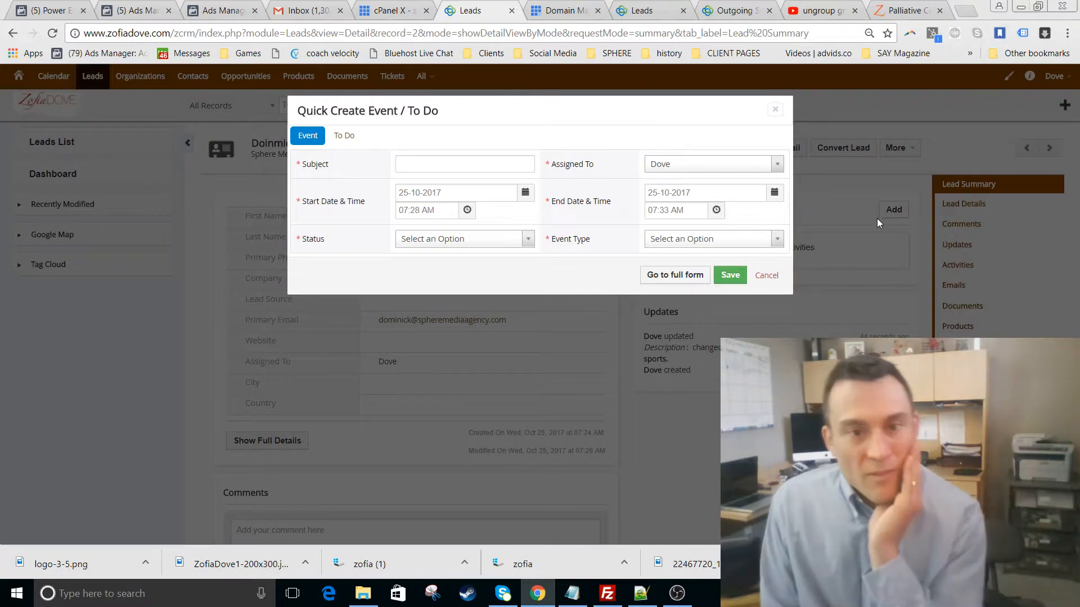
left_click(455, 163)
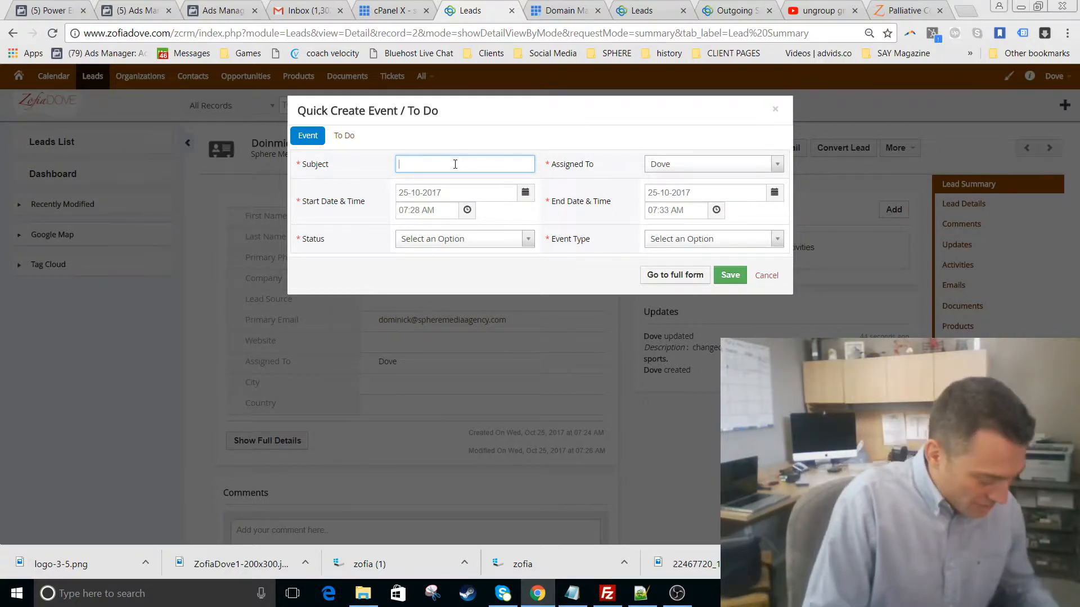
type("sub")
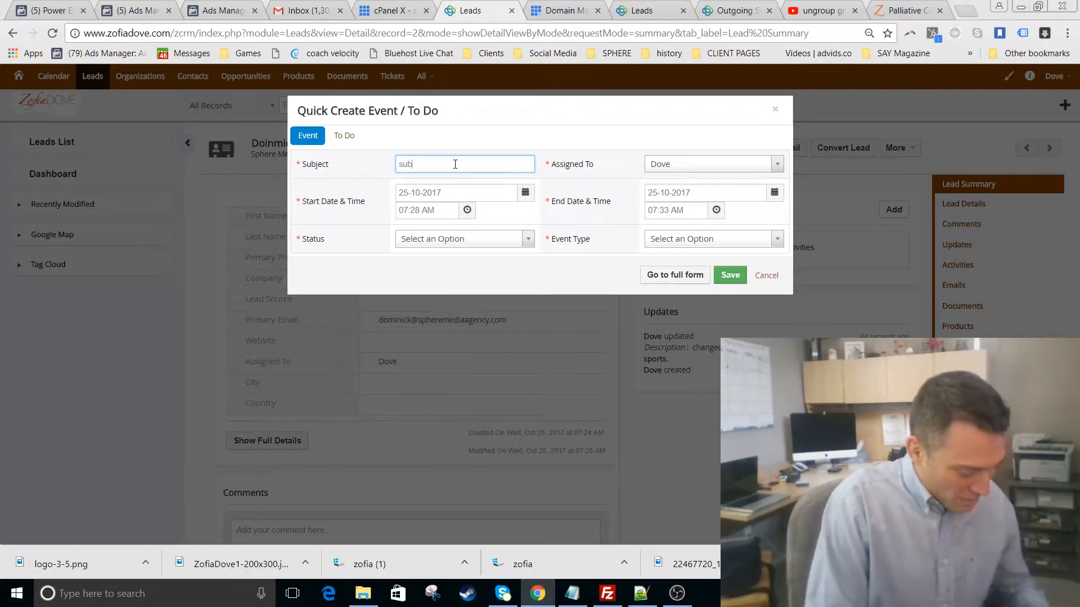
type("bject")
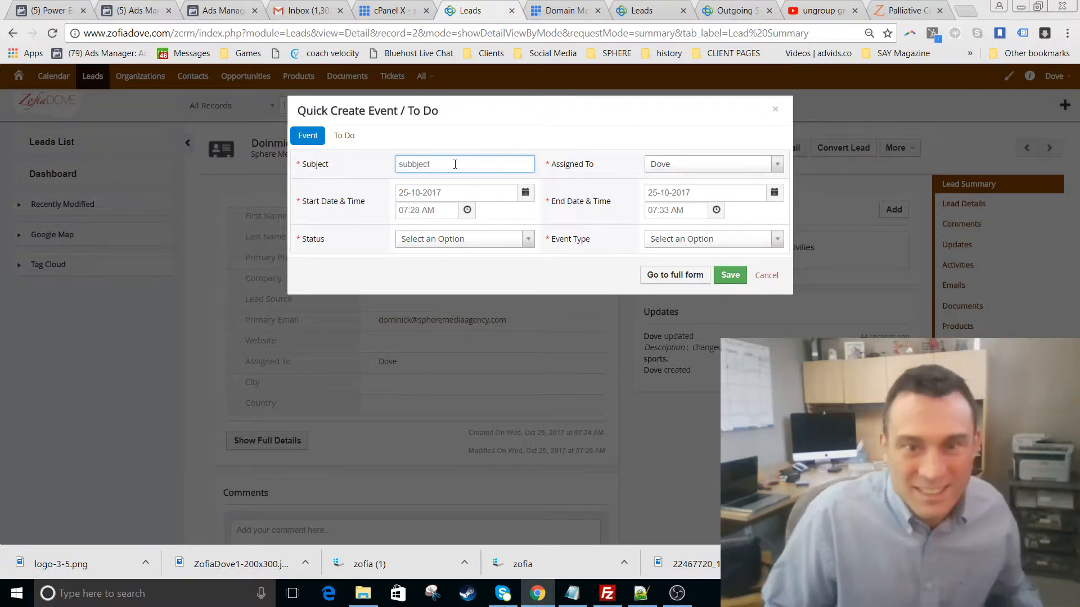
left_click_drag(317, 162, 221, 147)
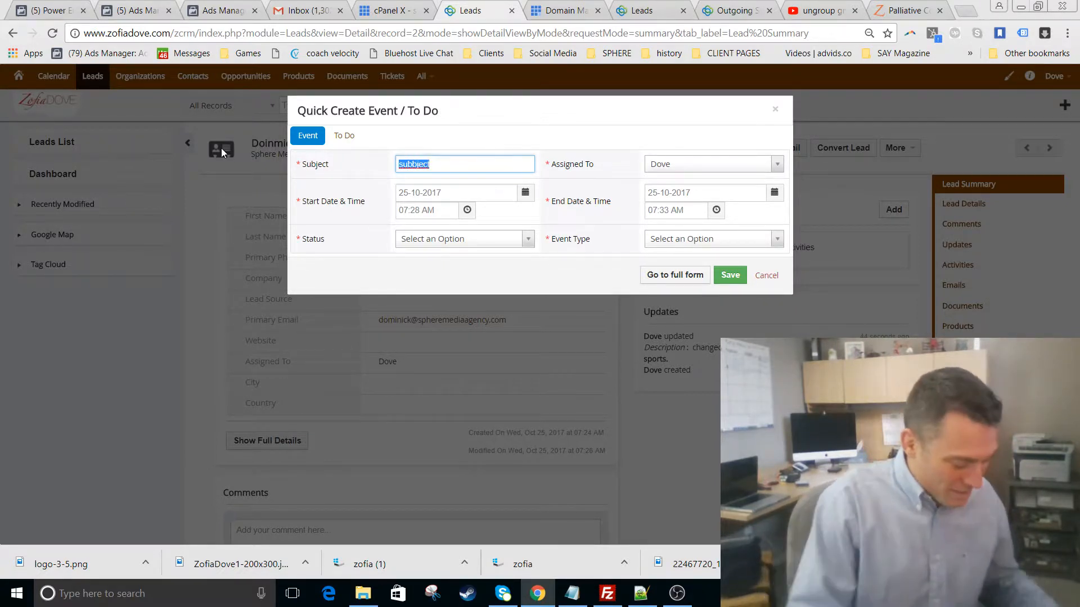
type("this is a test")
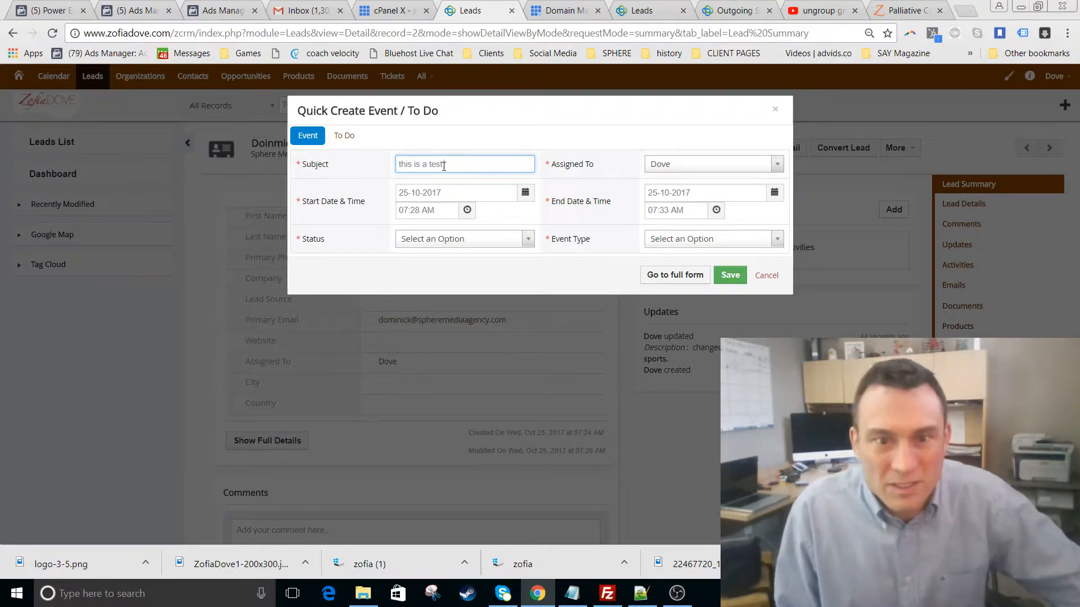
left_click(691, 166)
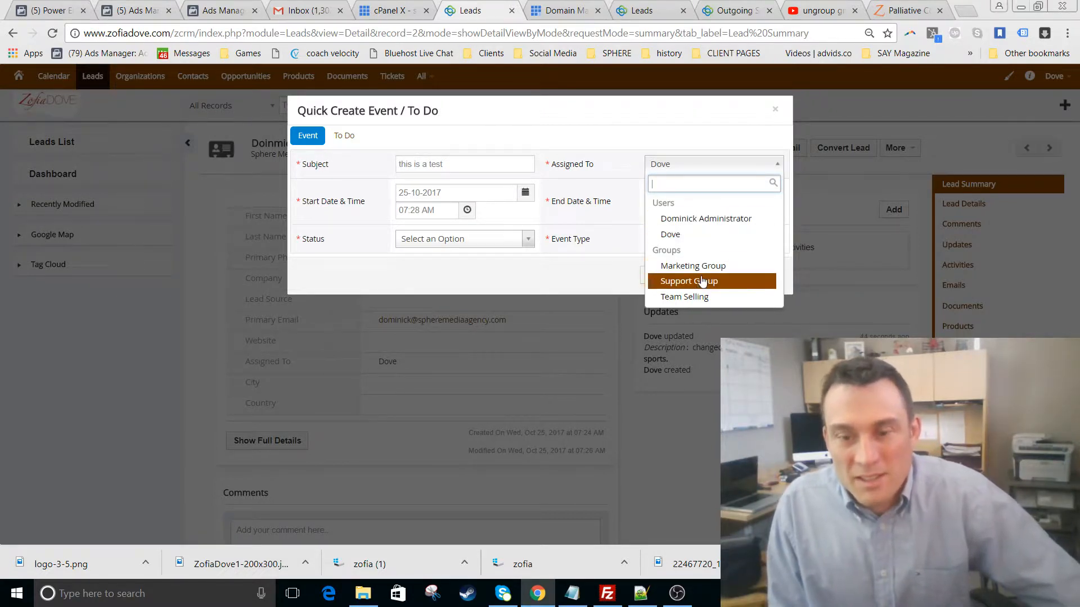
left_click(696, 240)
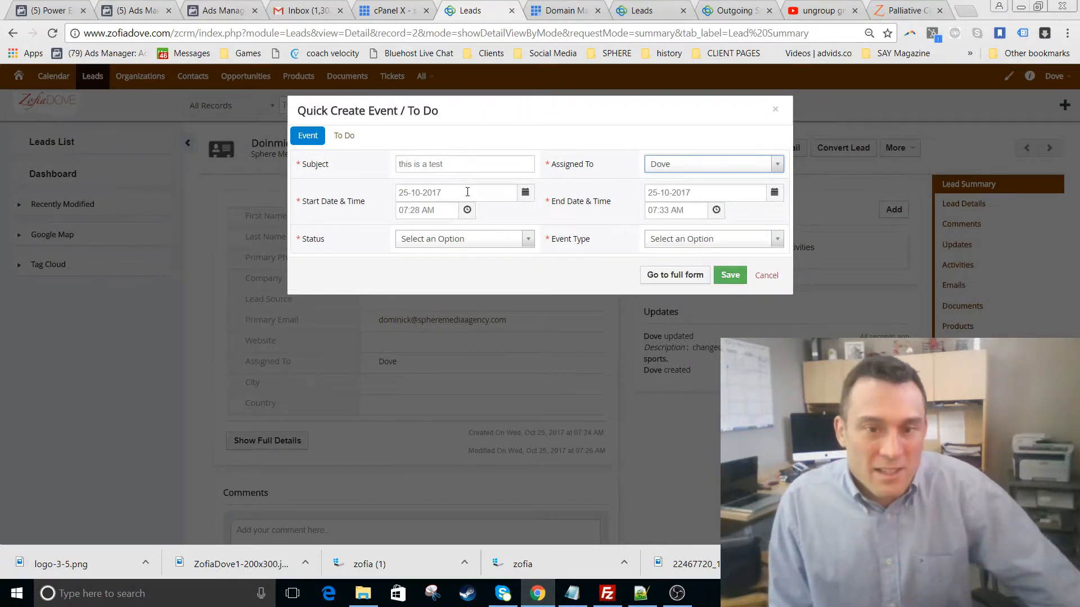
- Schedule it 26-10-2017 to 29-10-2017 as a Planned Meeting and save it
left_click(523, 195)
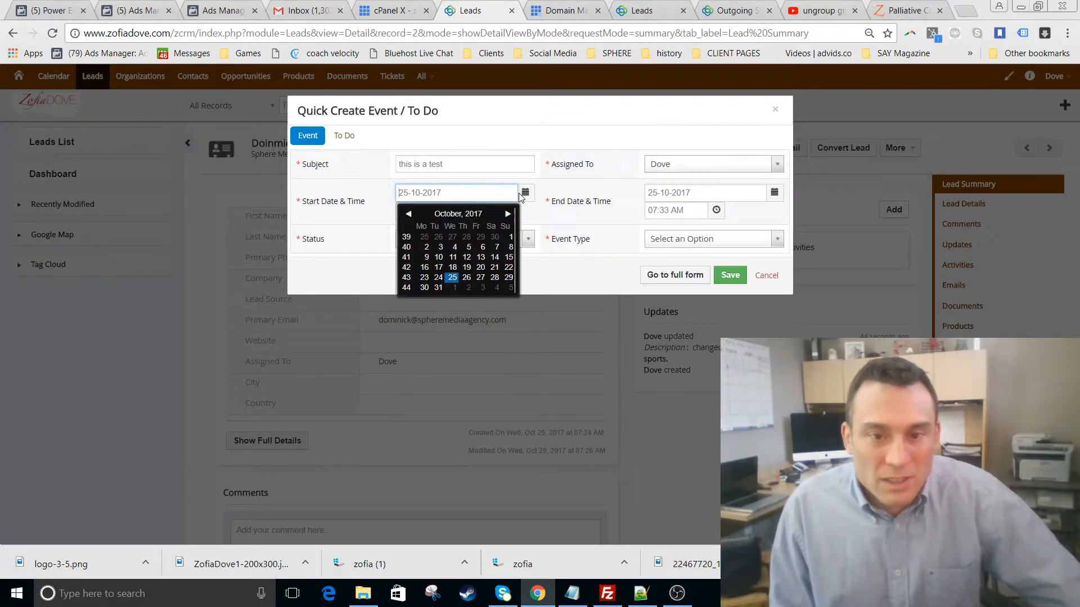
left_click(472, 278)
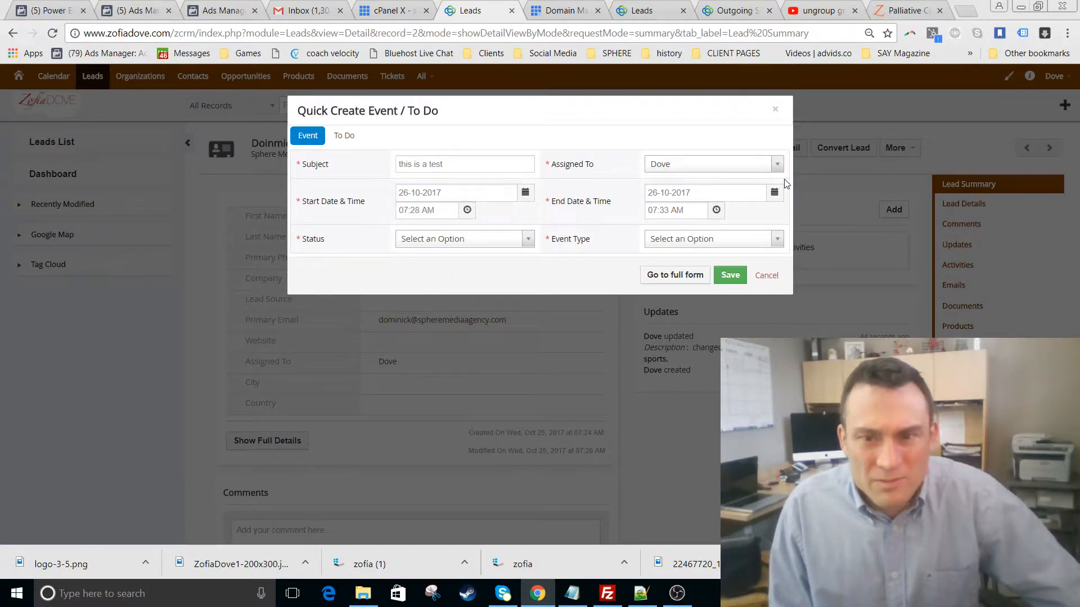
left_click(774, 194)
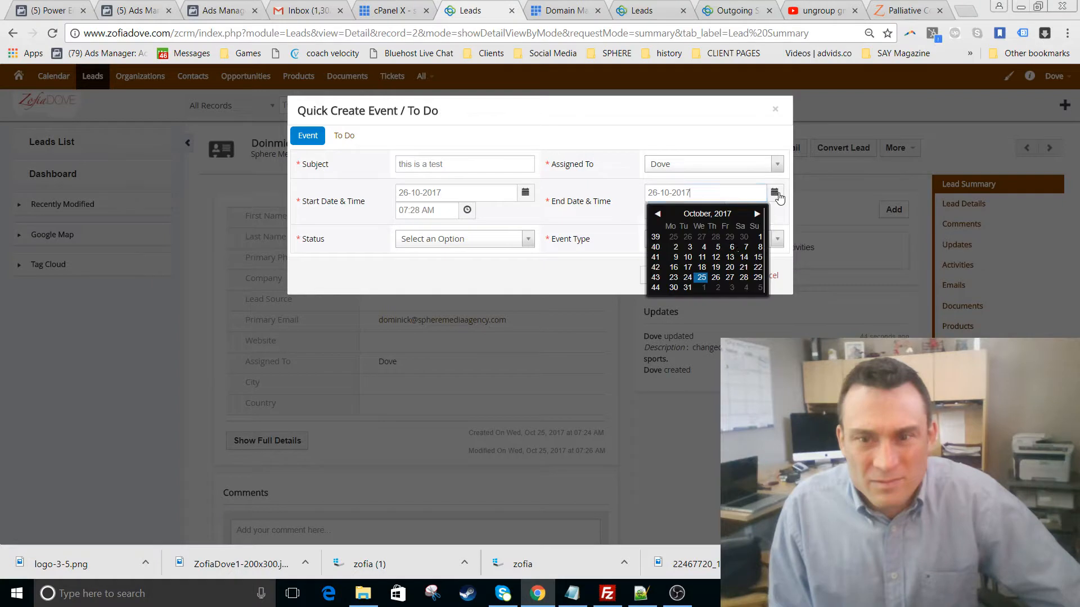
left_click(758, 278)
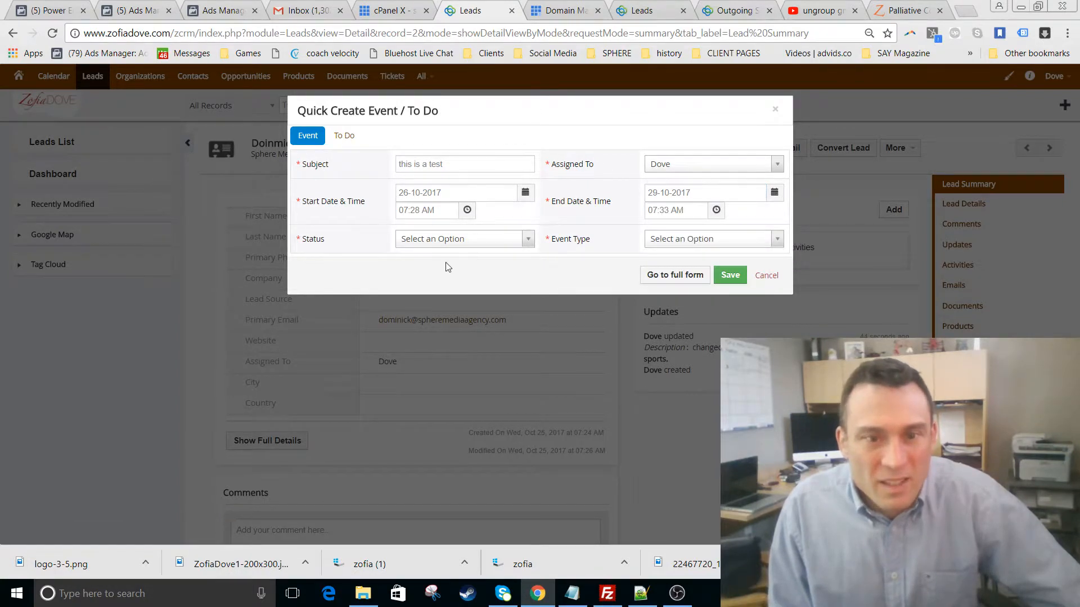
left_click(444, 238)
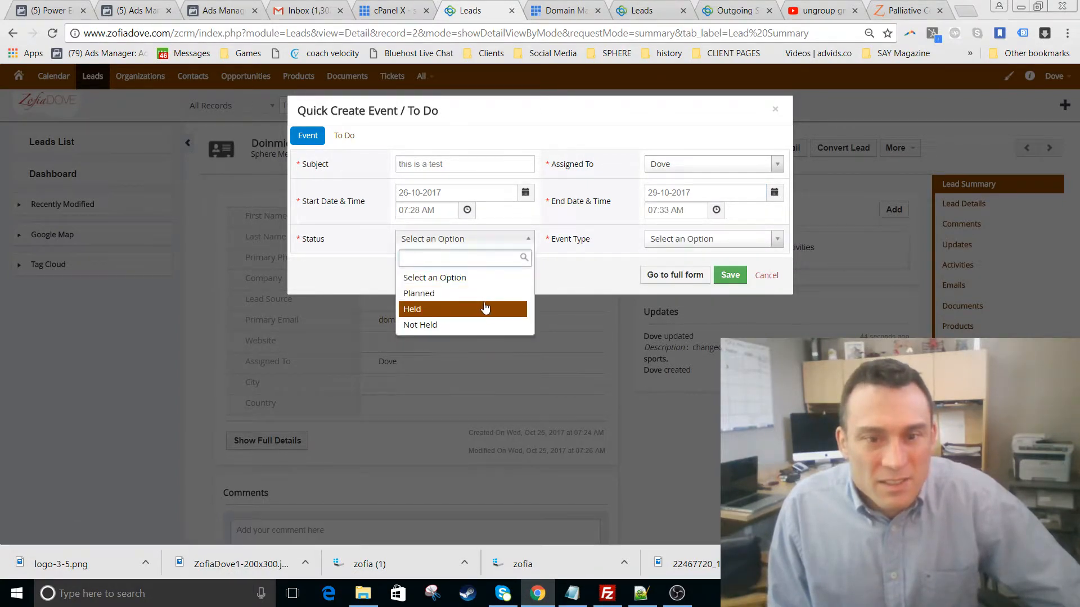
left_click(472, 293)
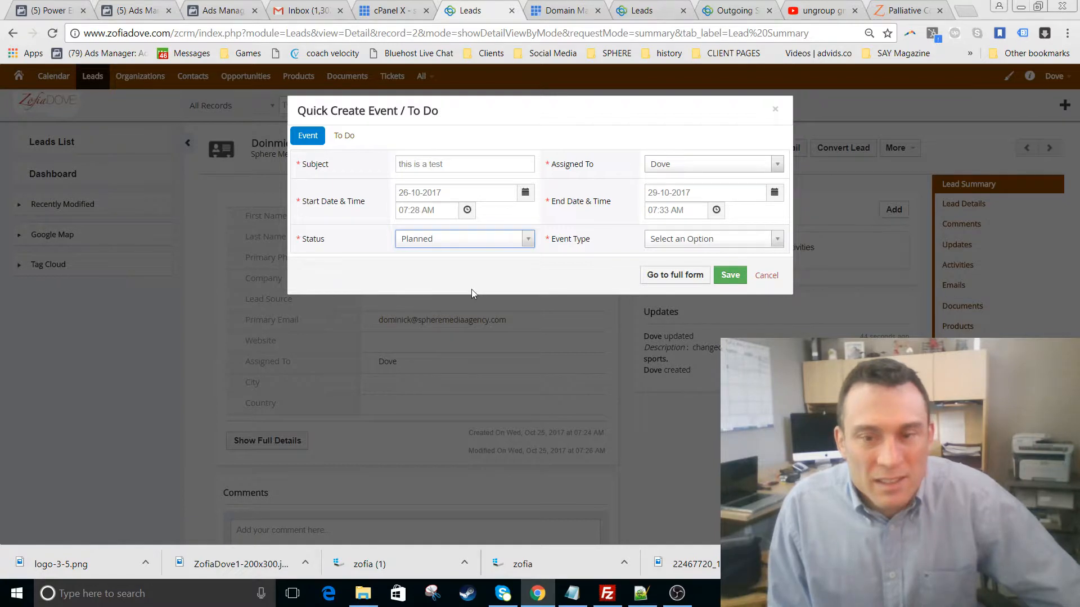
left_click(676, 246)
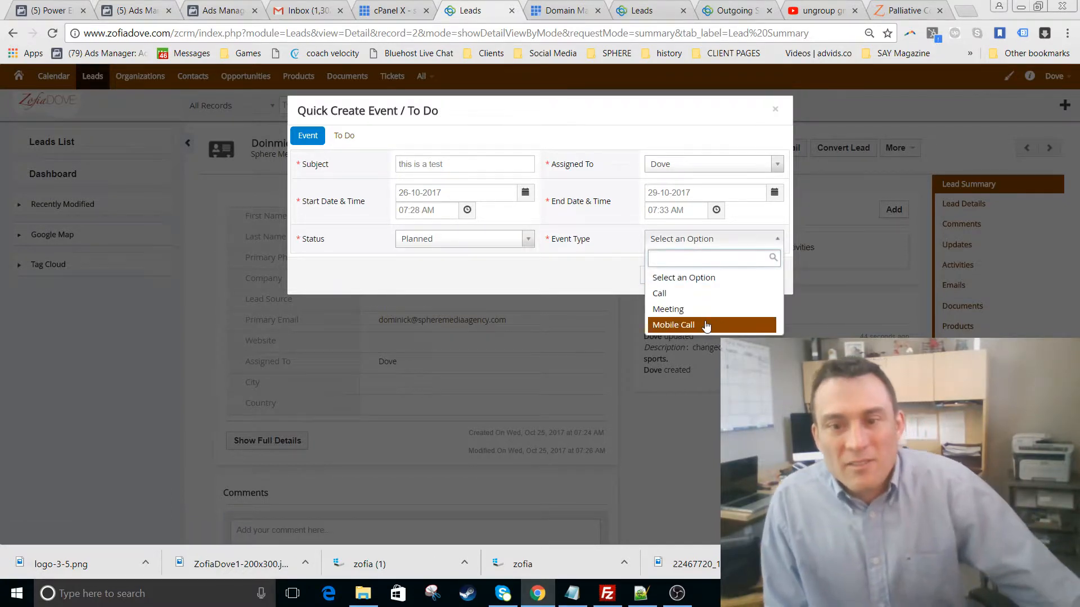
left_click(676, 309)
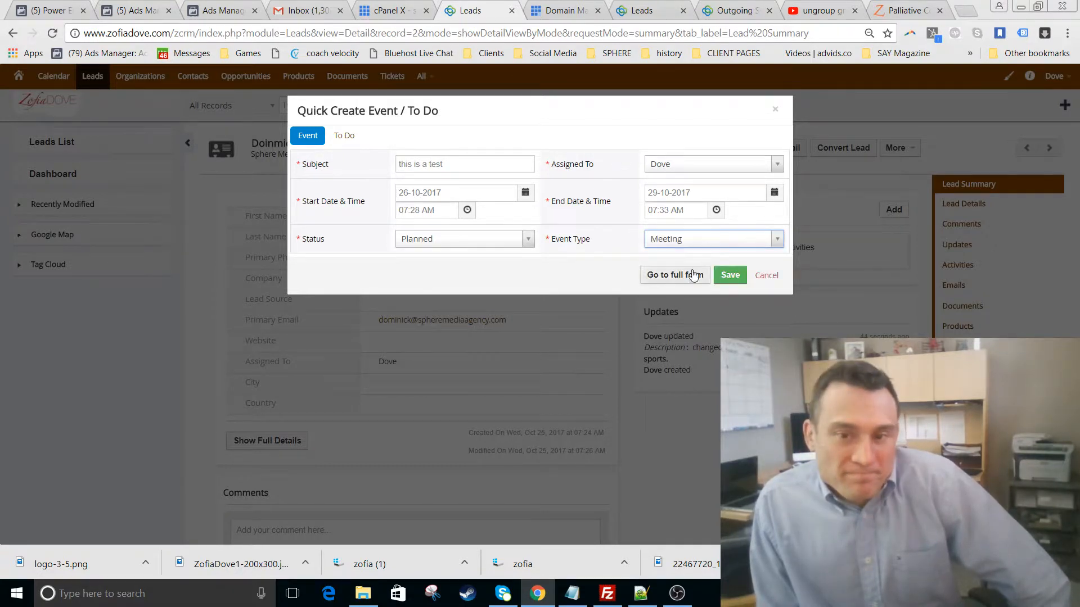
left_click(725, 279)
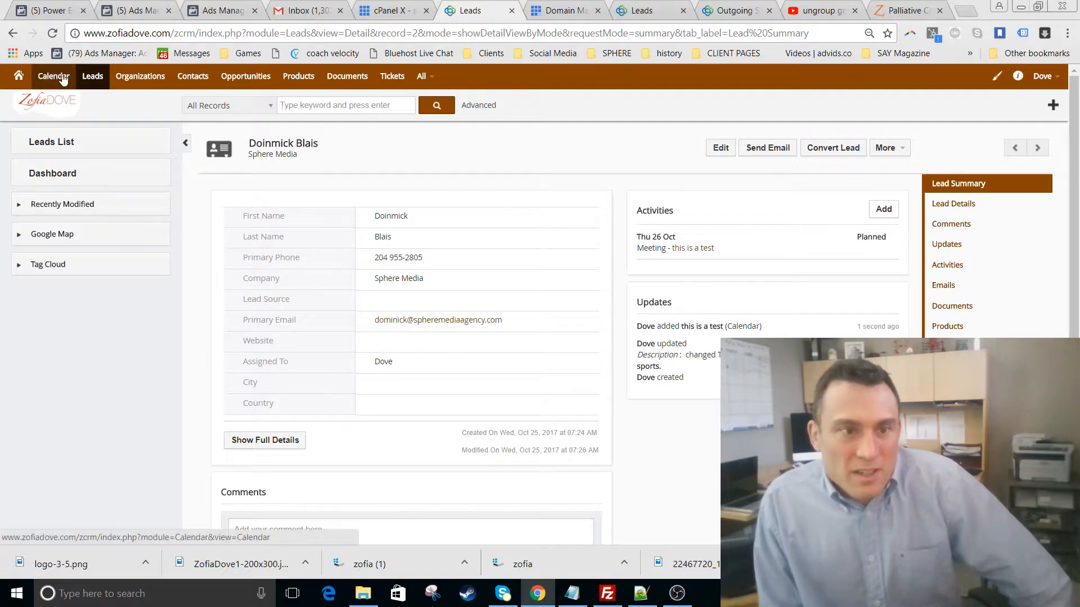
- Move Overdue Activities to the top-right, add an Upcoming Activities widget, then return to Leads
left_click(19, 79)
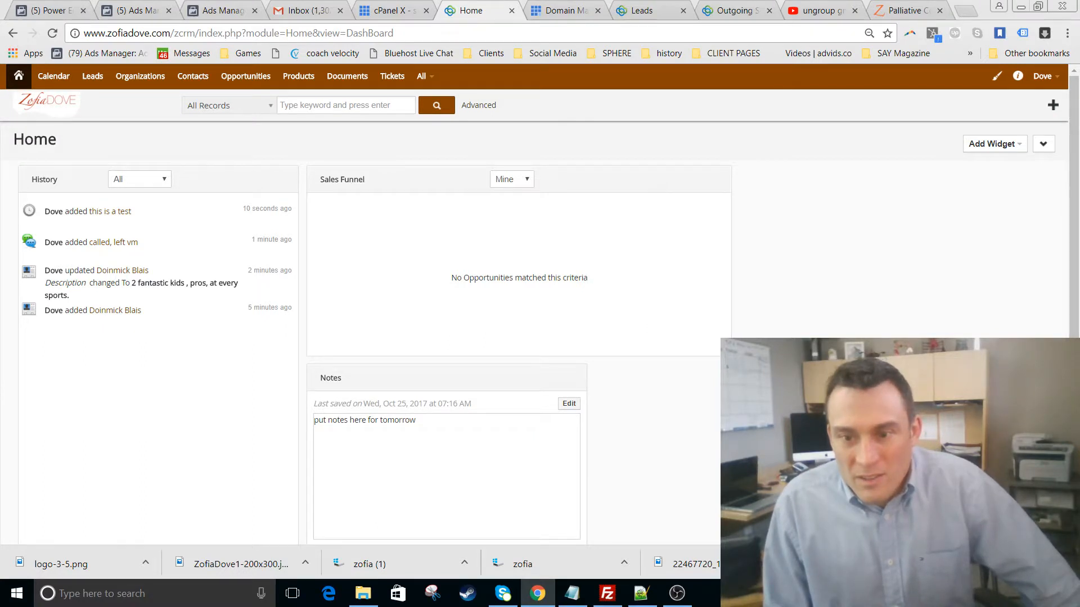
left_click_drag(801, 348, 816, 186)
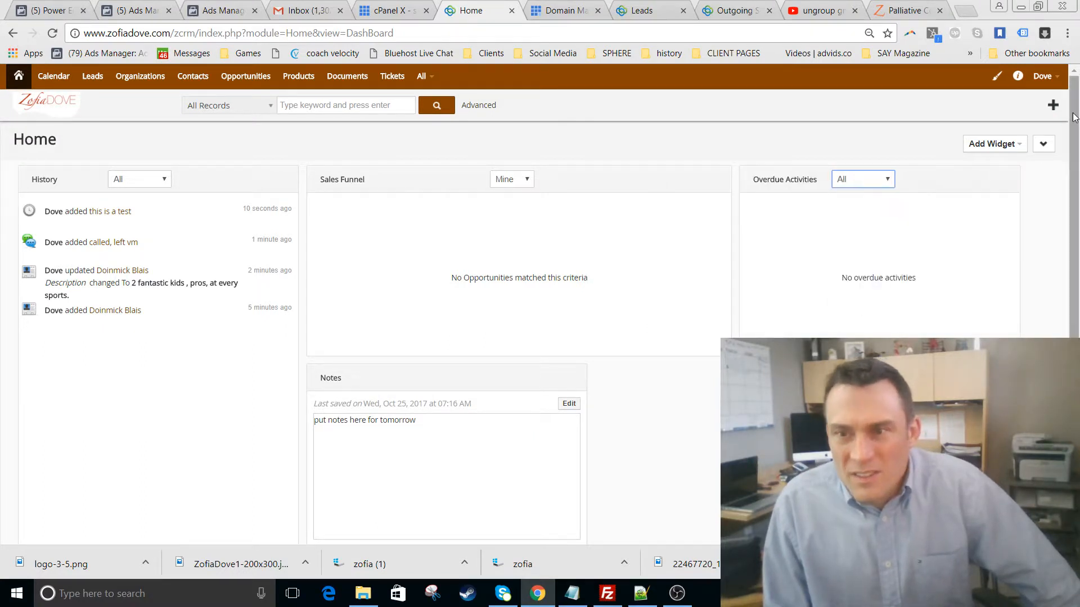
left_click(1018, 144)
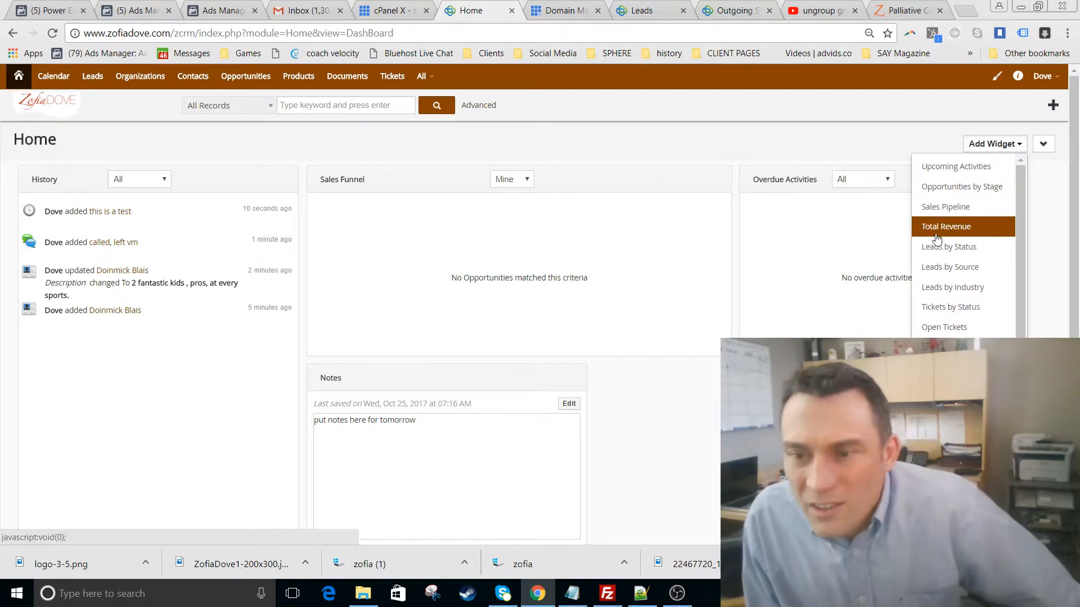
scroll(937, 239, "down", 1)
scroll(937, 239, "down", 3)
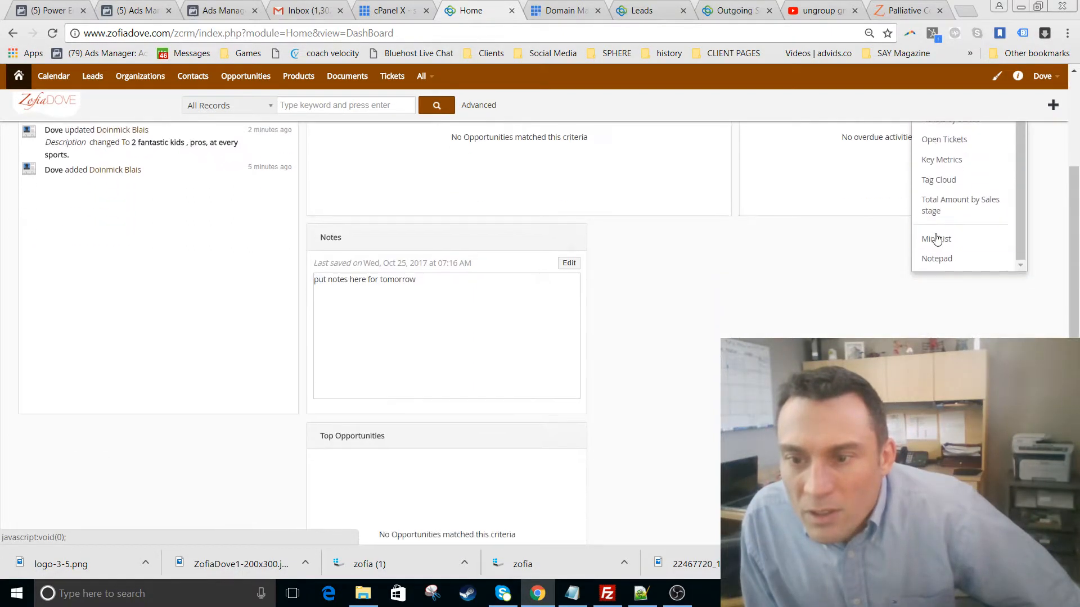
scroll(937, 239, "up", 6)
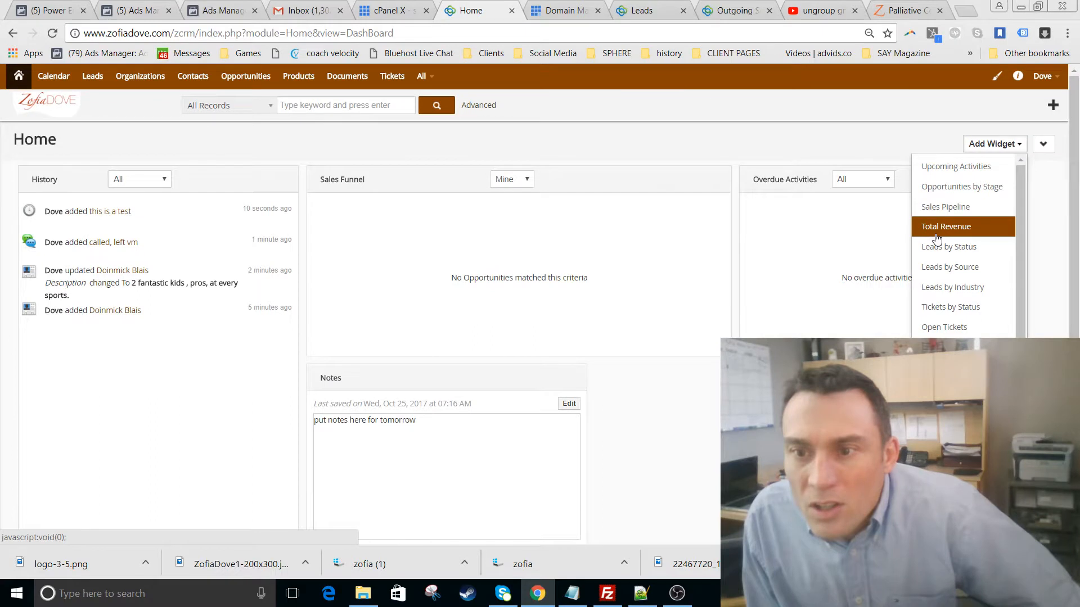
left_click(936, 166)
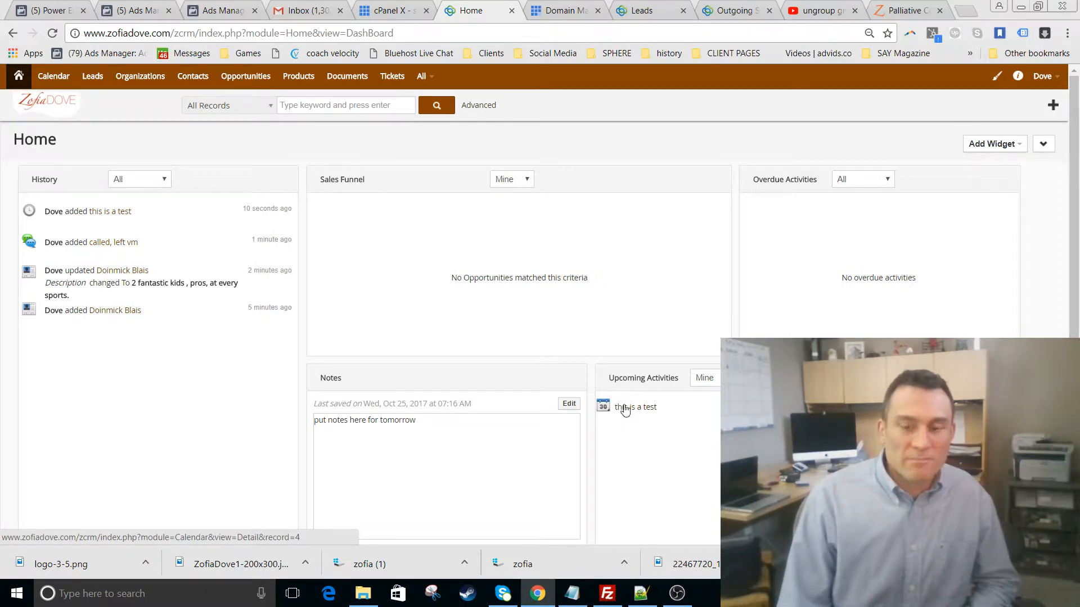
left_click(93, 77)
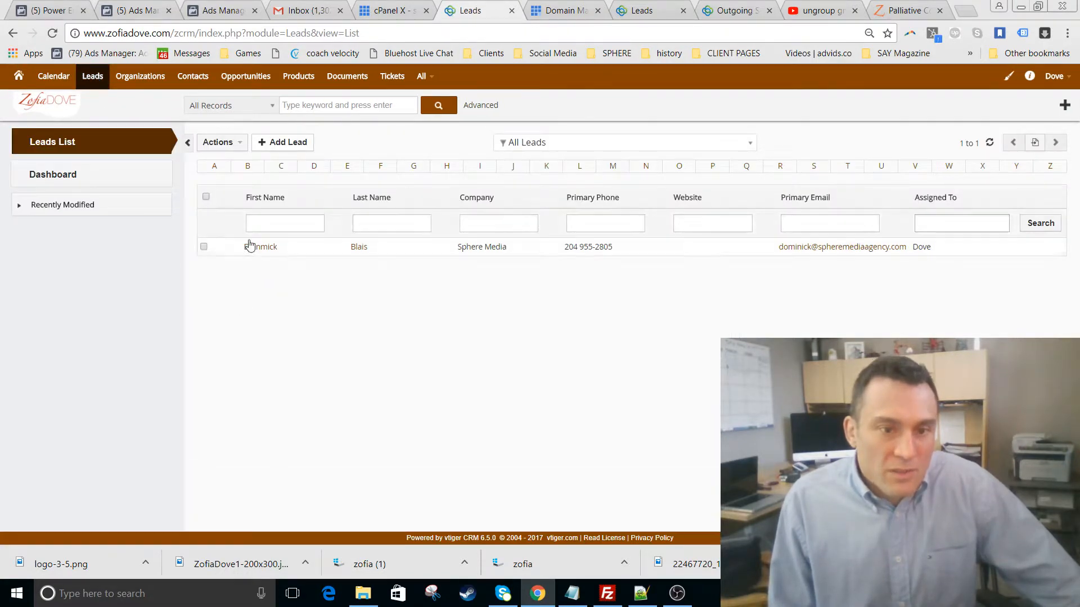
- Select all leads and try Actions > Send Email on them
left_click(206, 198)
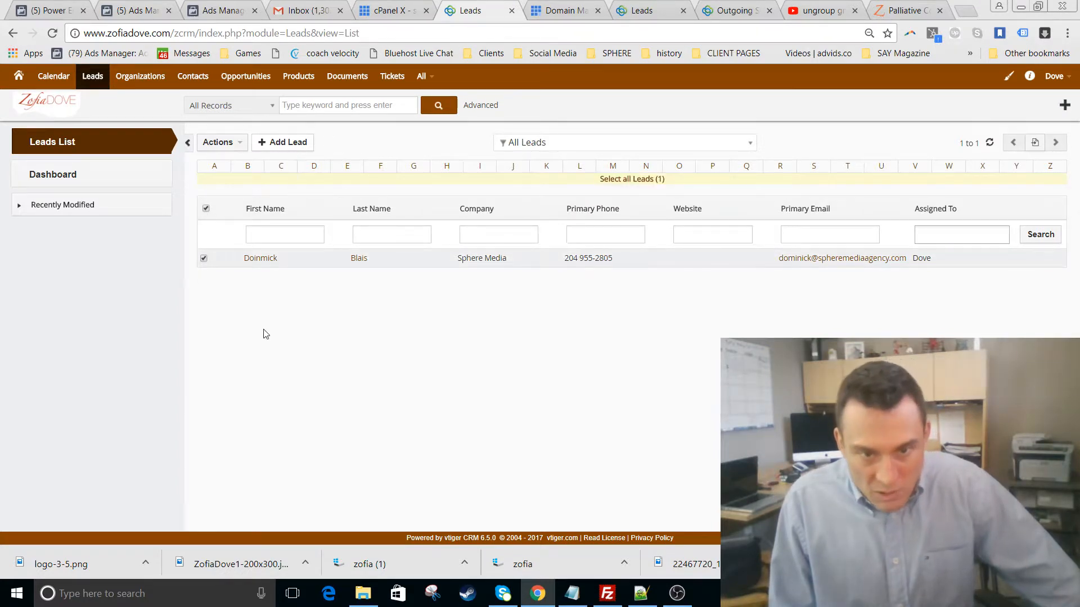
left_click(230, 146)
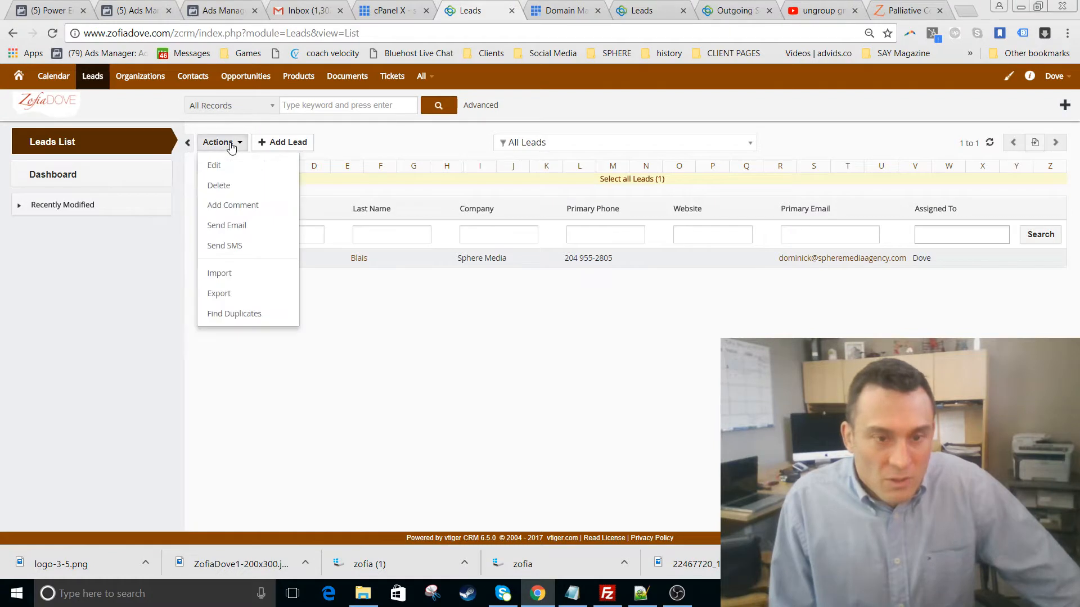
left_click(258, 226)
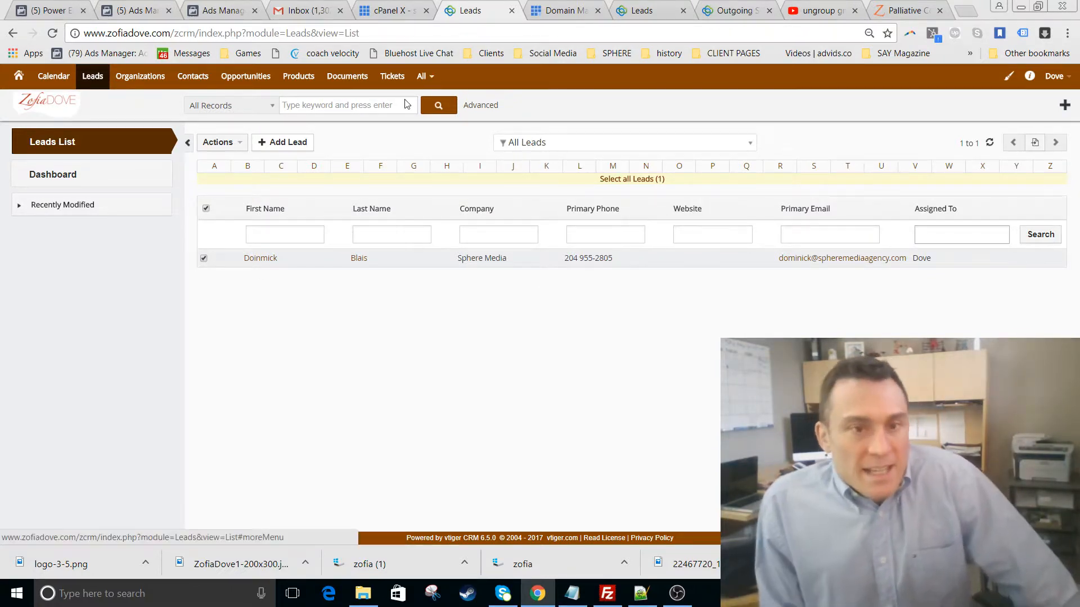
- Switch the list to This Month Leads, then begin a new custom filter
left_click(532, 144)
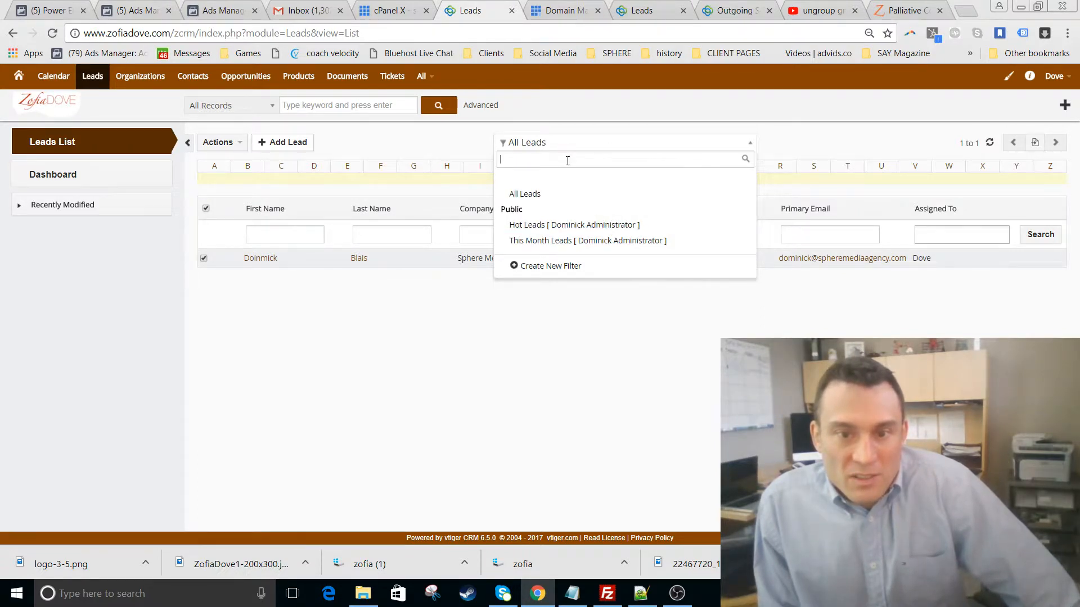
left_click(578, 245)
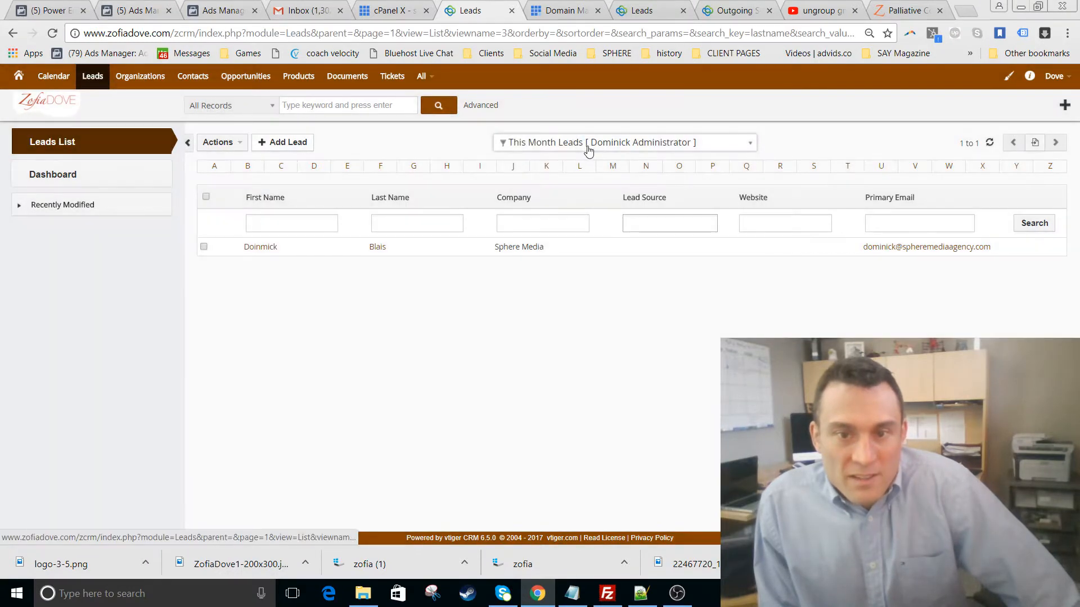
left_click(588, 141)
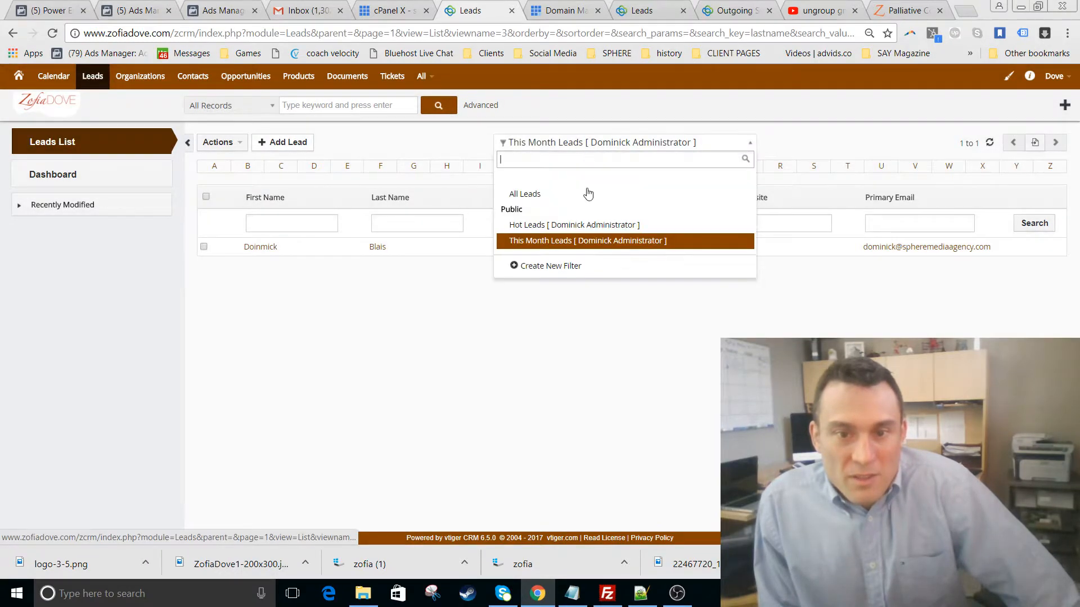
left_click(563, 270)
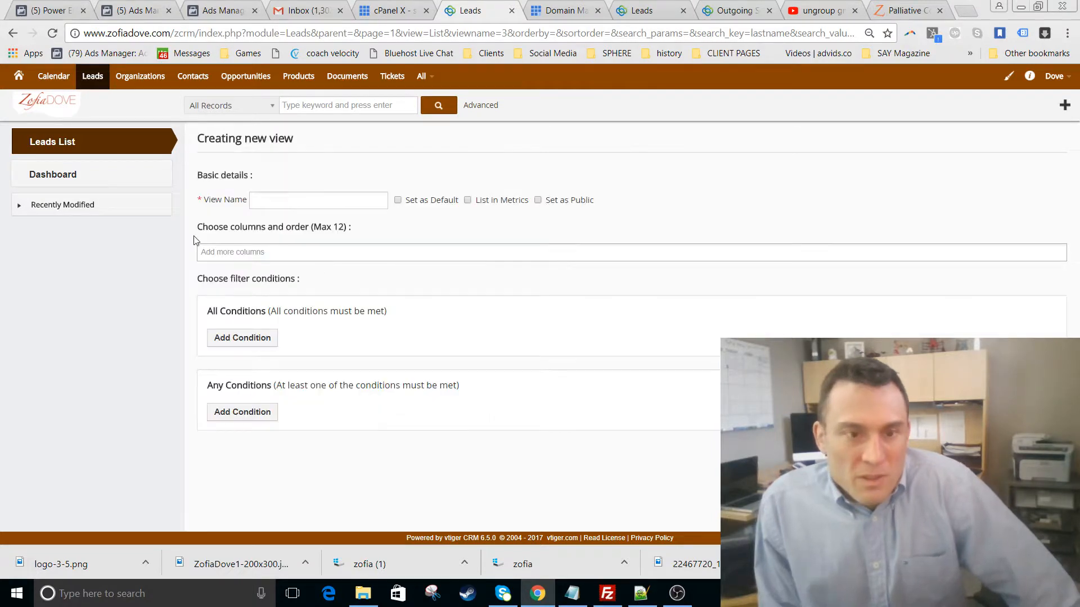
- Enter the view name 'All leads form hospital event in December', using spell check to capitalize December
left_click(293, 200)
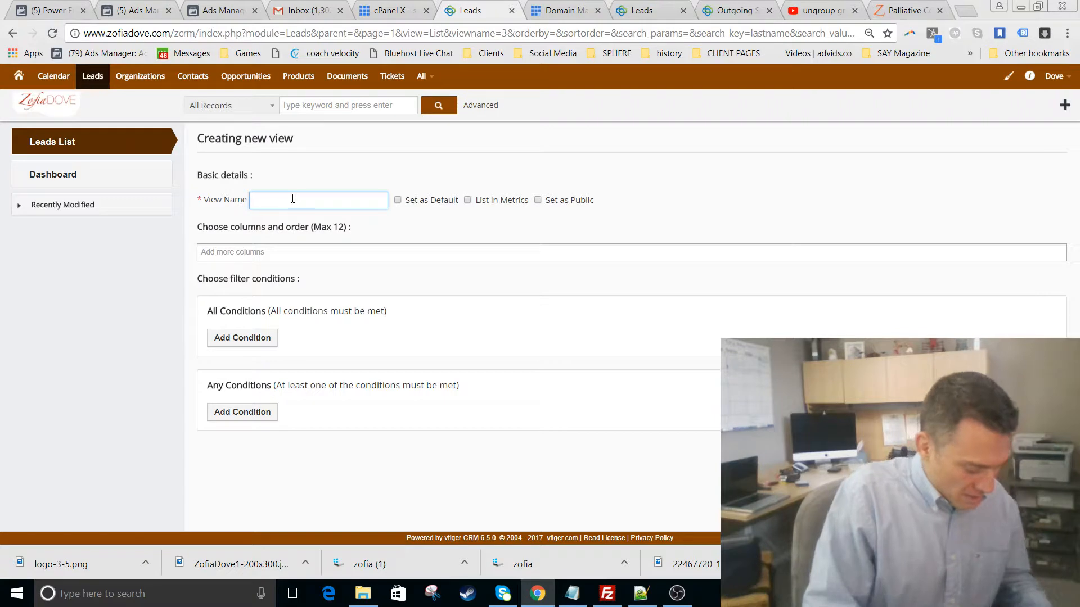
type("All leads form")
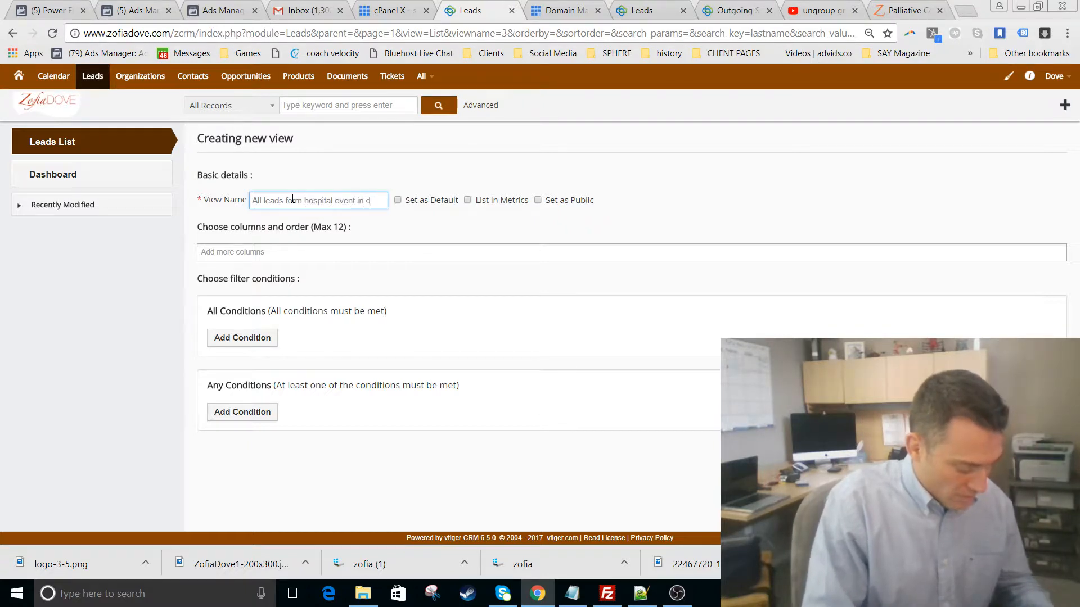
type("hospital event in december")
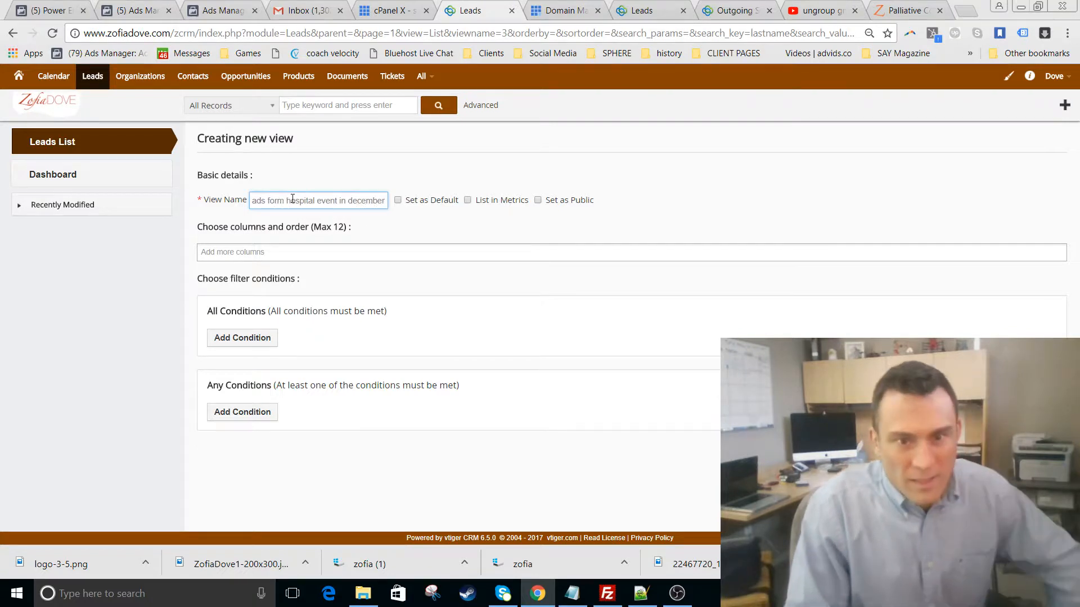
key("Return")
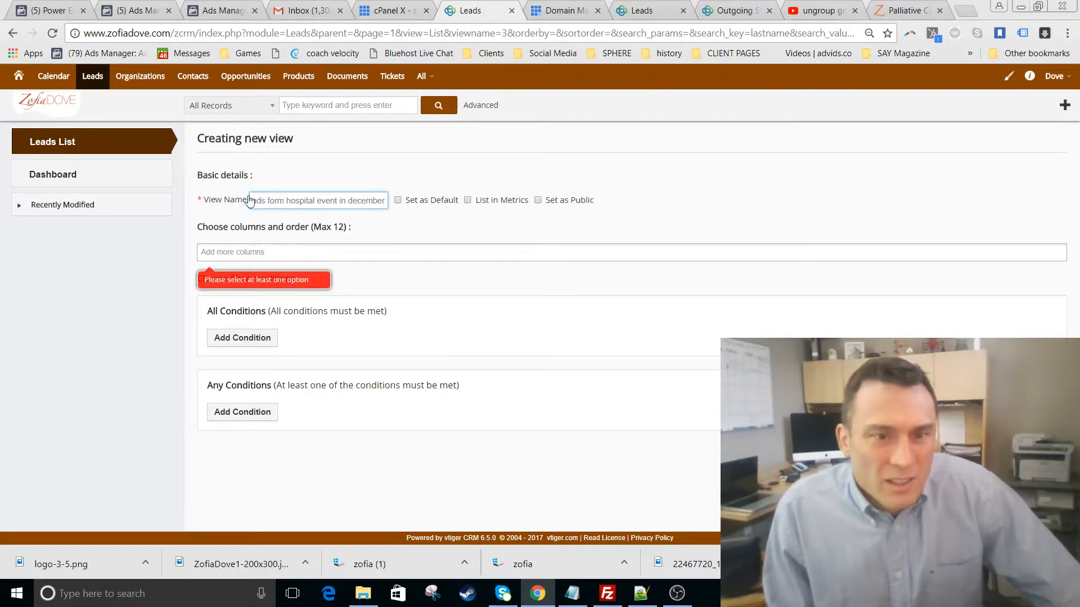
left_click(273, 200)
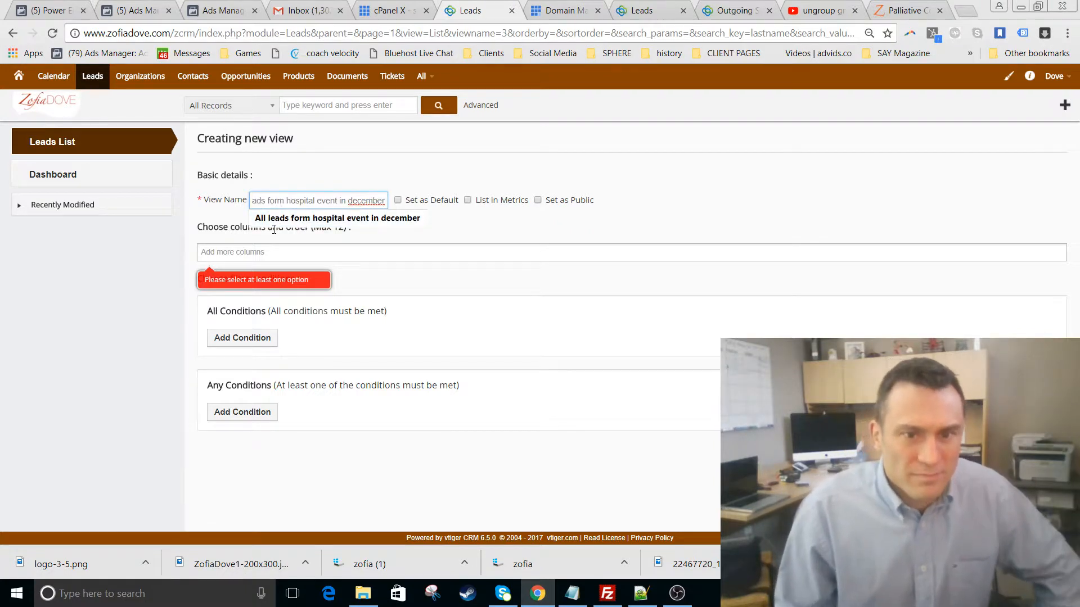
right_click(366, 201)
left_click(378, 212)
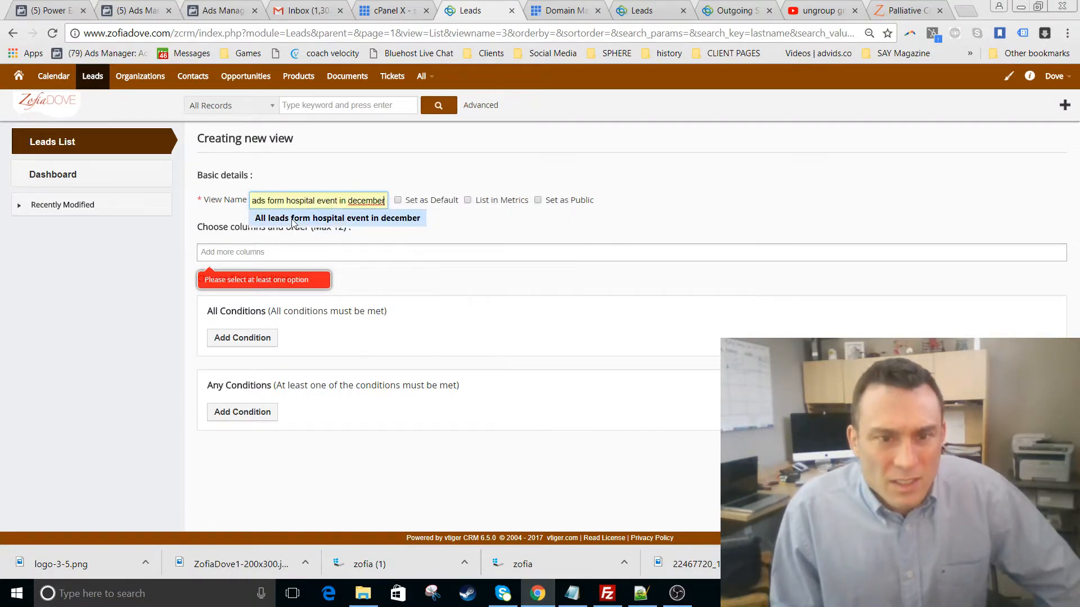
mouse_move(278, 201)
left_mouse_down()
mouse_move(256, 201)
mouse_move(284, 201)
left_mouse_up()
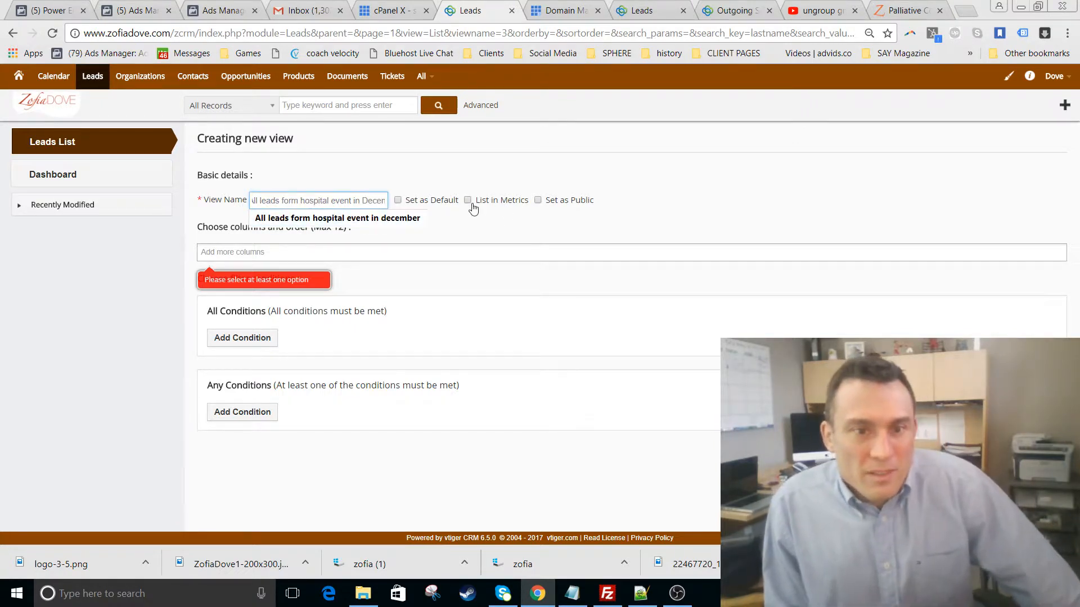
triple_click(455, 178)
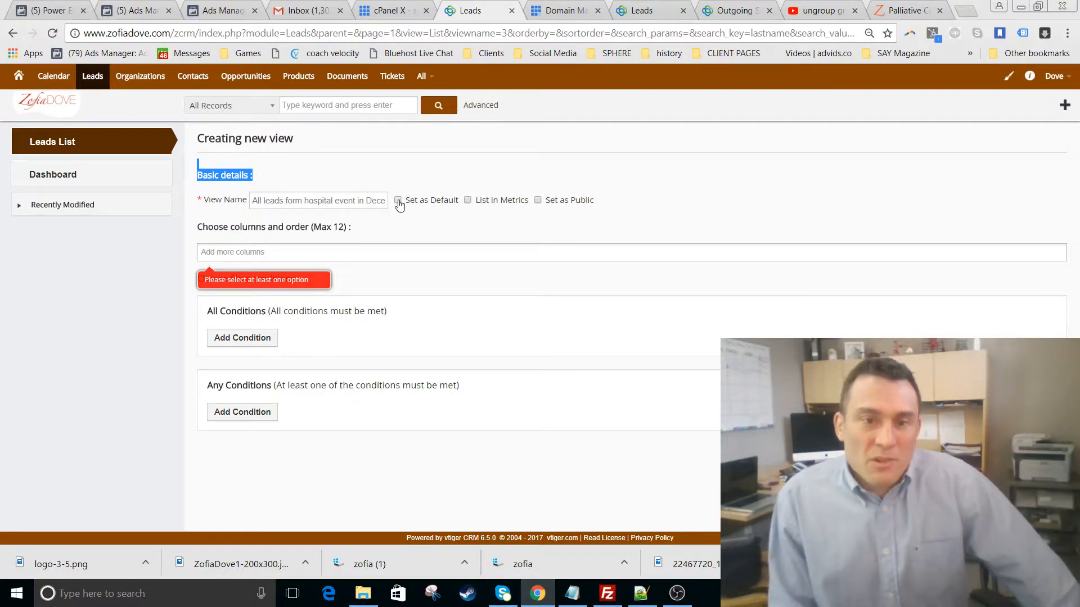
left_click(275, 253)
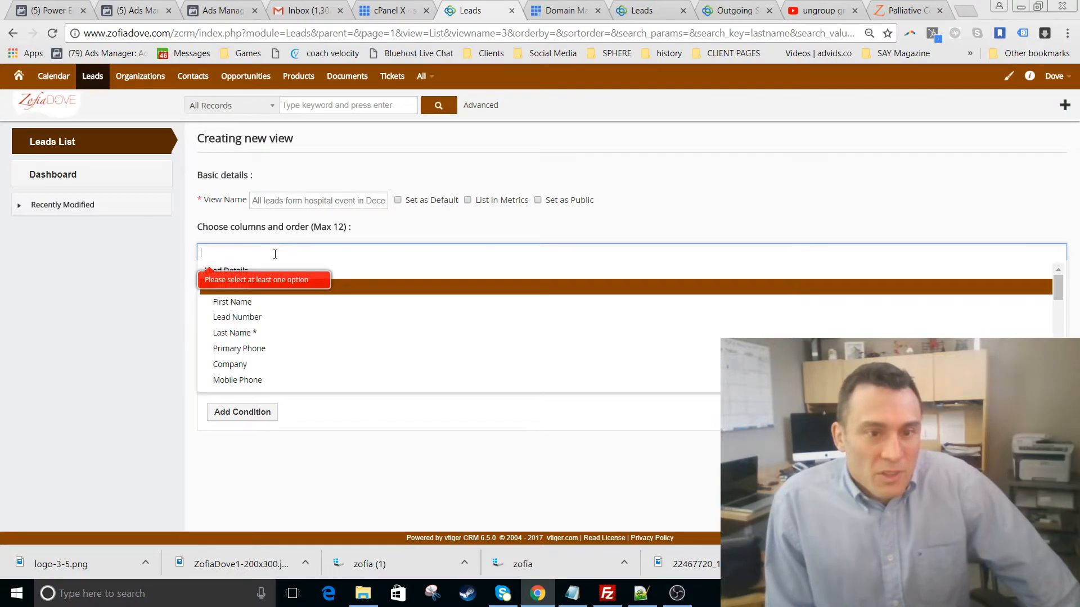
- Add First Name, Last Name, Company and Primary Phone columns in that order
left_click(261, 311)
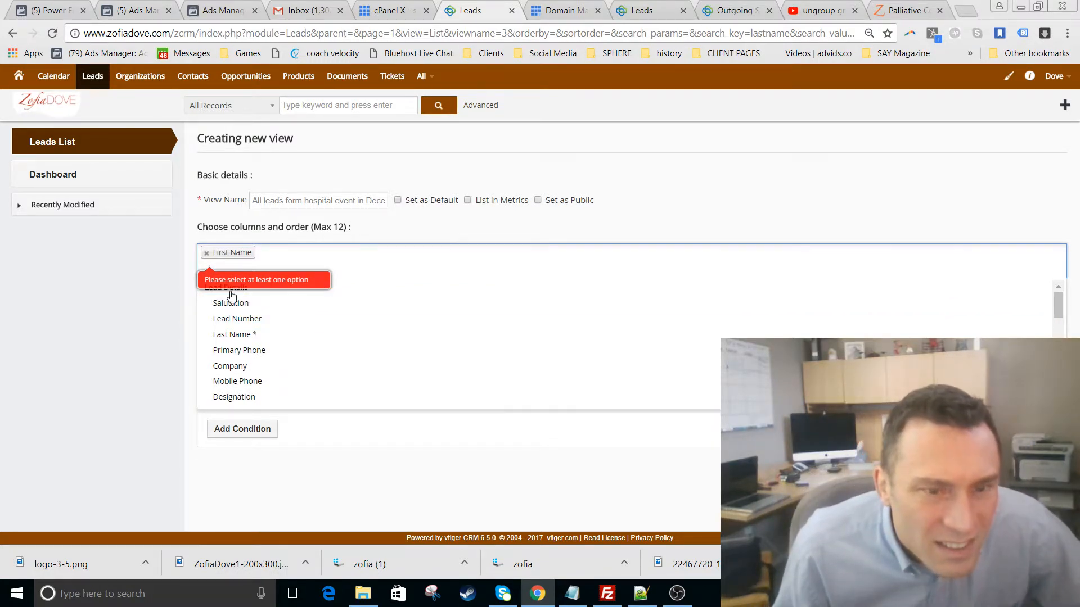
left_click(239, 351)
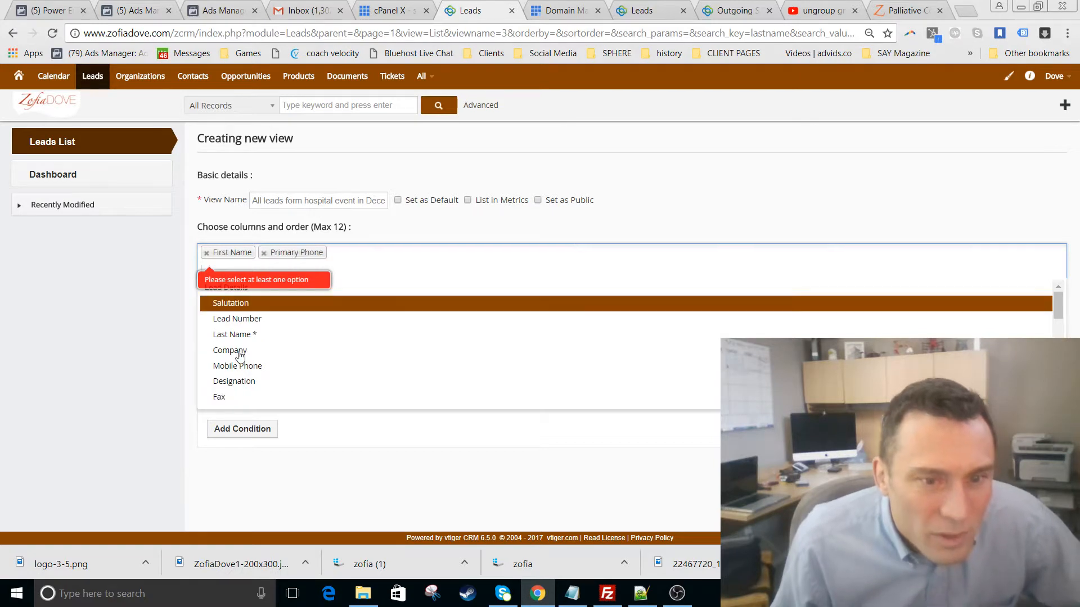
left_click(236, 334)
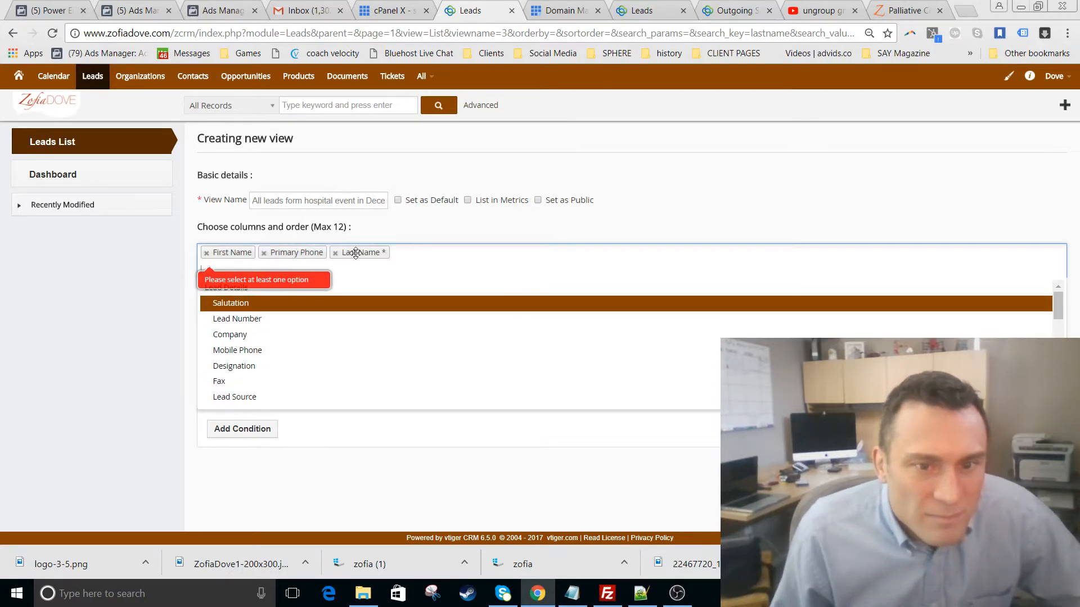
left_click_drag(356, 253, 284, 253)
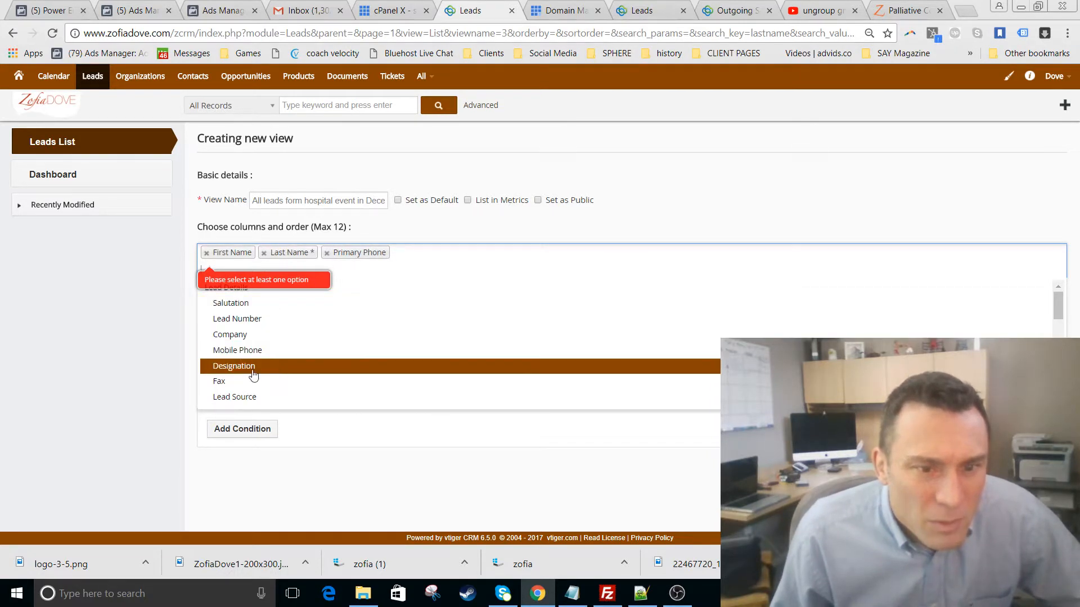
left_click(234, 335)
left_click_drag(407, 254, 345, 253)
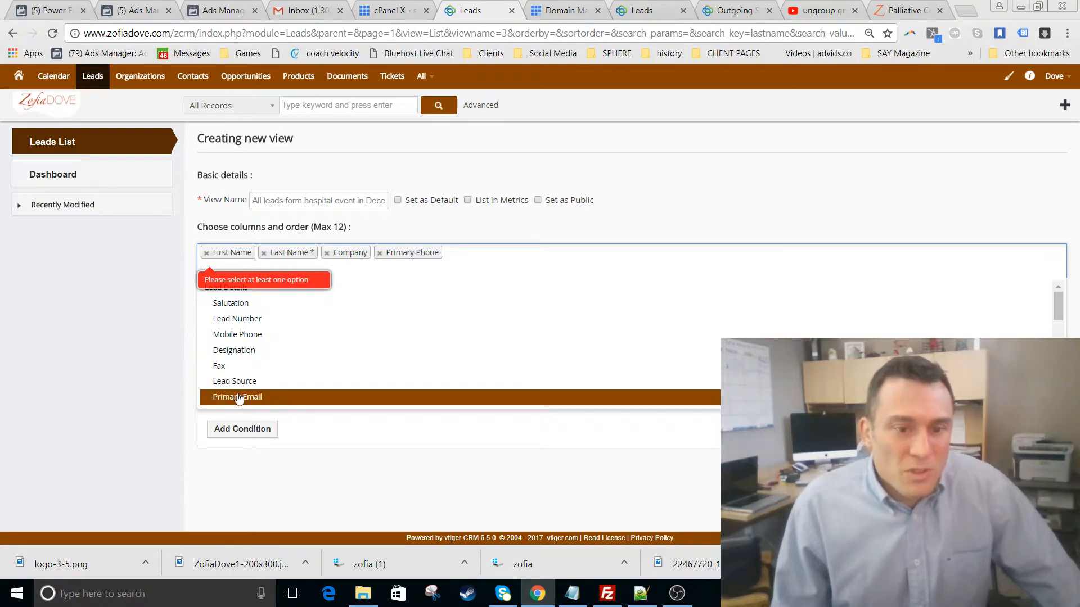
- Add Primary Email, Lead Status and Description columns to the view
scroll(230, 365, "down", 1)
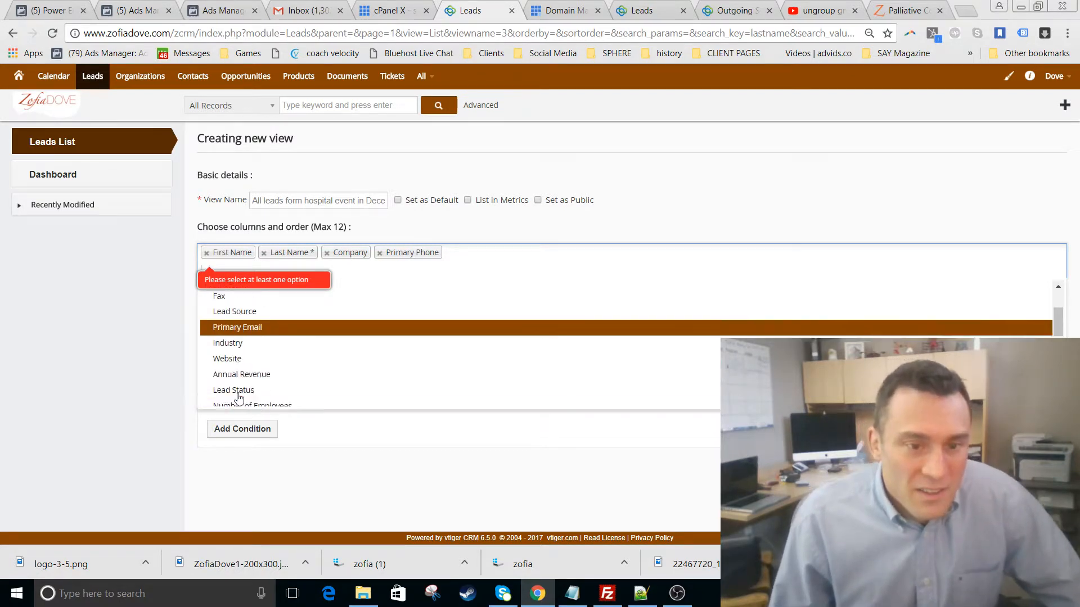
left_click(231, 328)
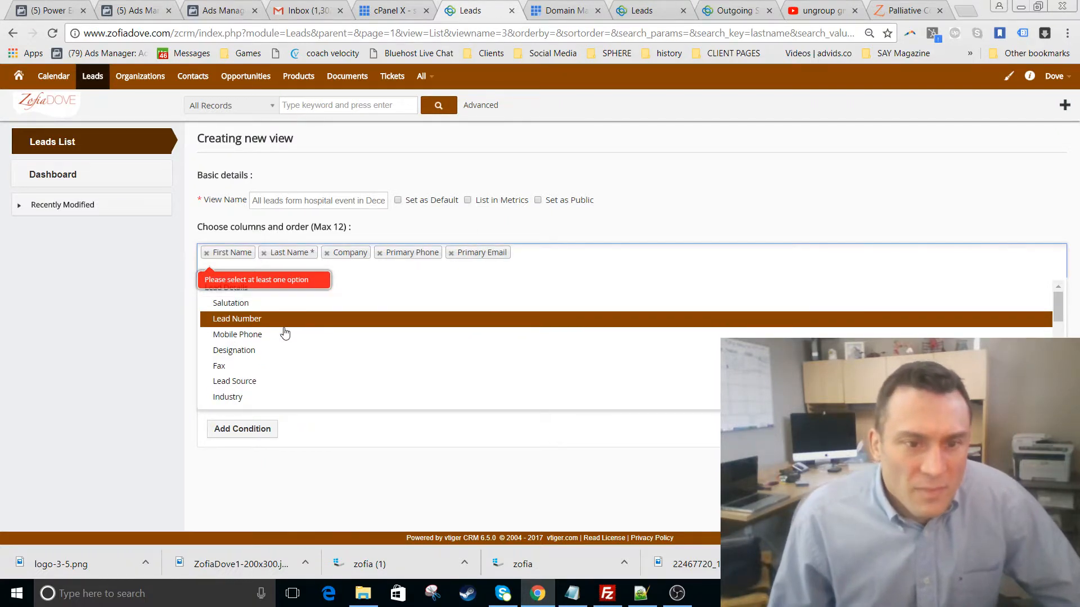
scroll(282, 359, "down", 5)
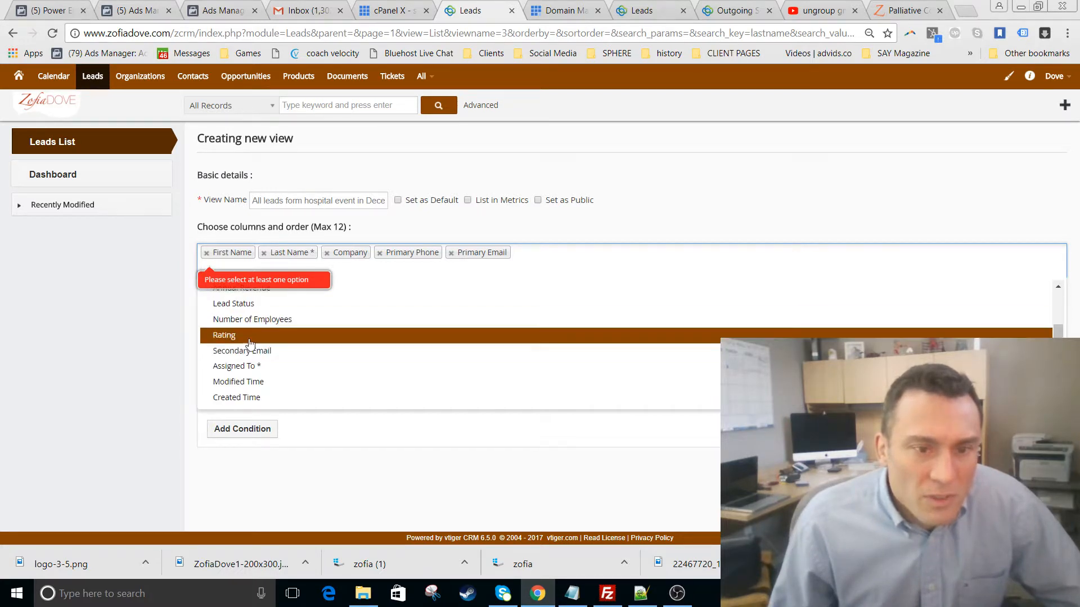
left_click(247, 304)
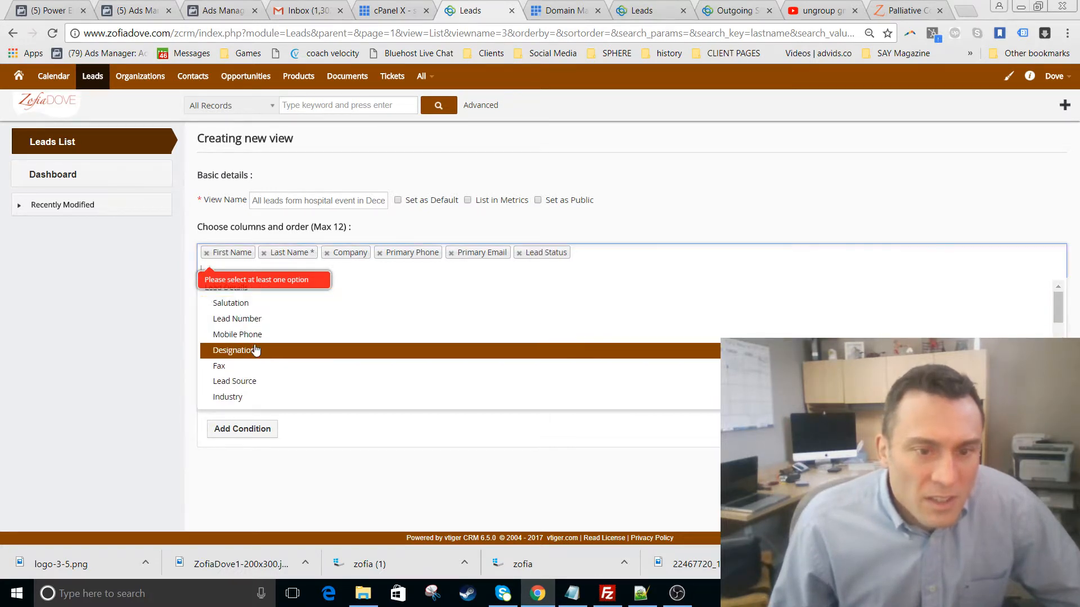
scroll(256, 349, "down", 5)
scroll(256, 349, "down", 3)
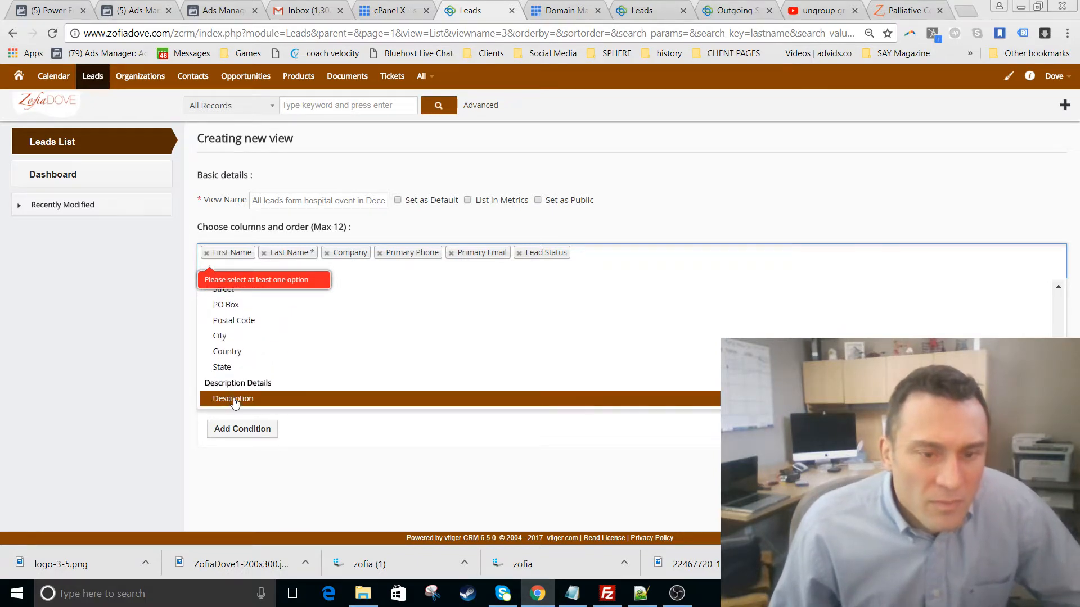
left_click(256, 399)
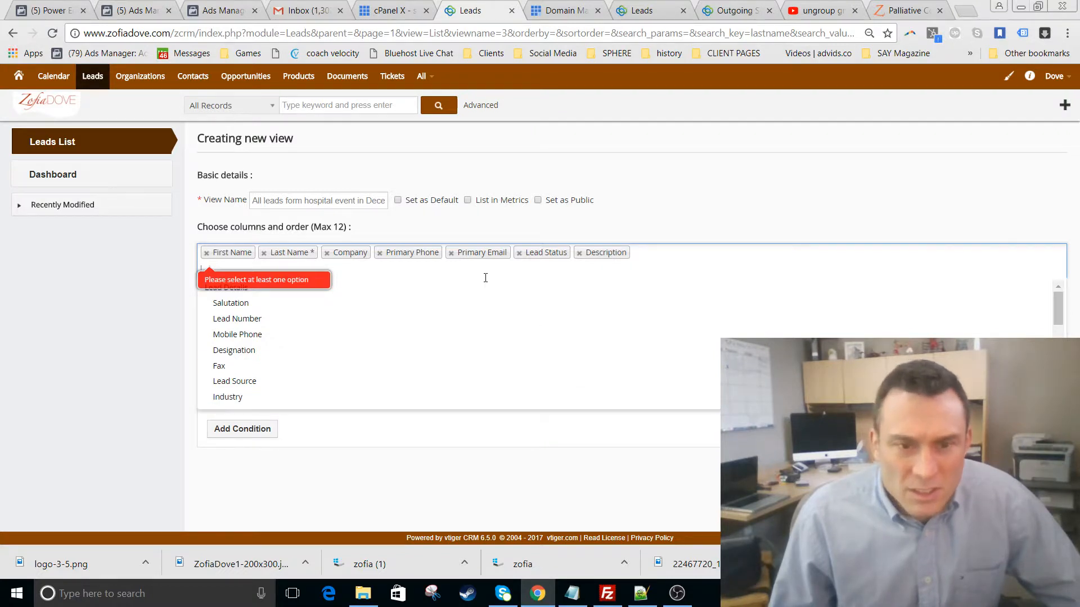
- Add a filter condition row under Any Conditions and browse its field list
left_click(257, 431)
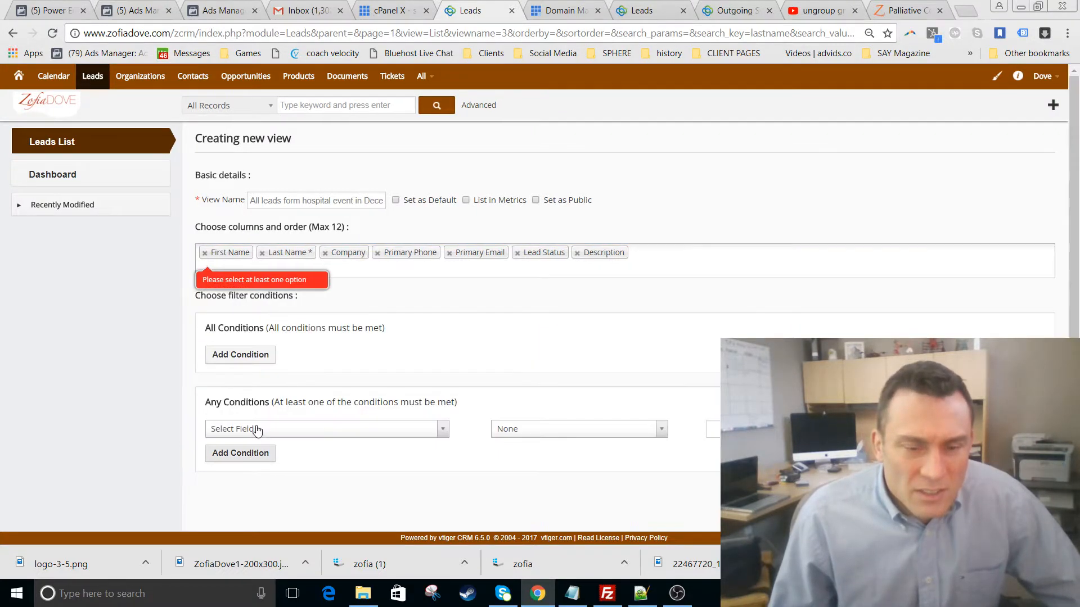
left_click(361, 431)
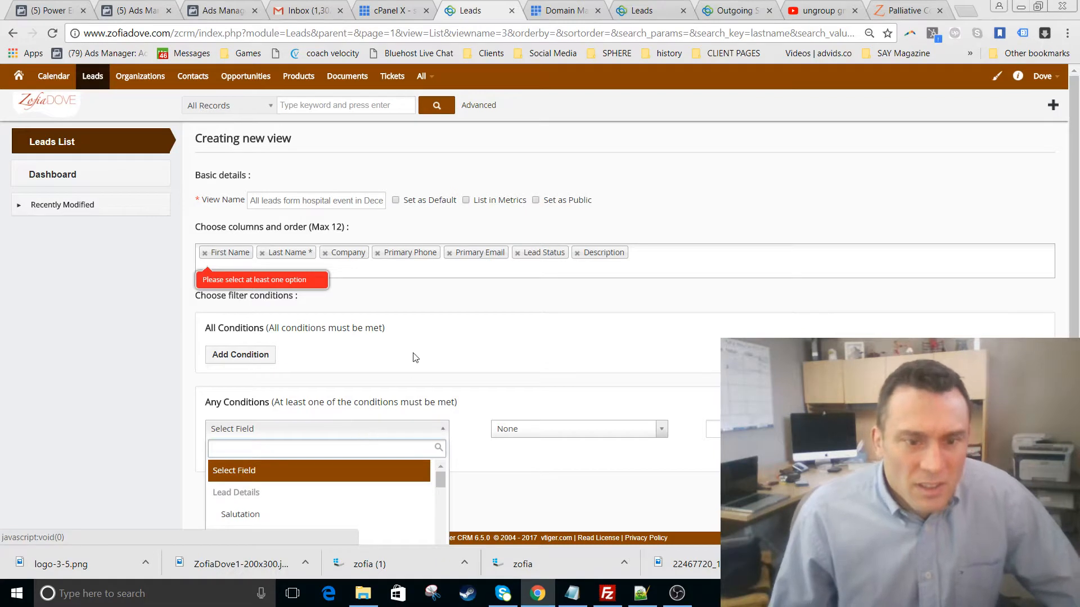
scroll(394, 438, "down", 1)
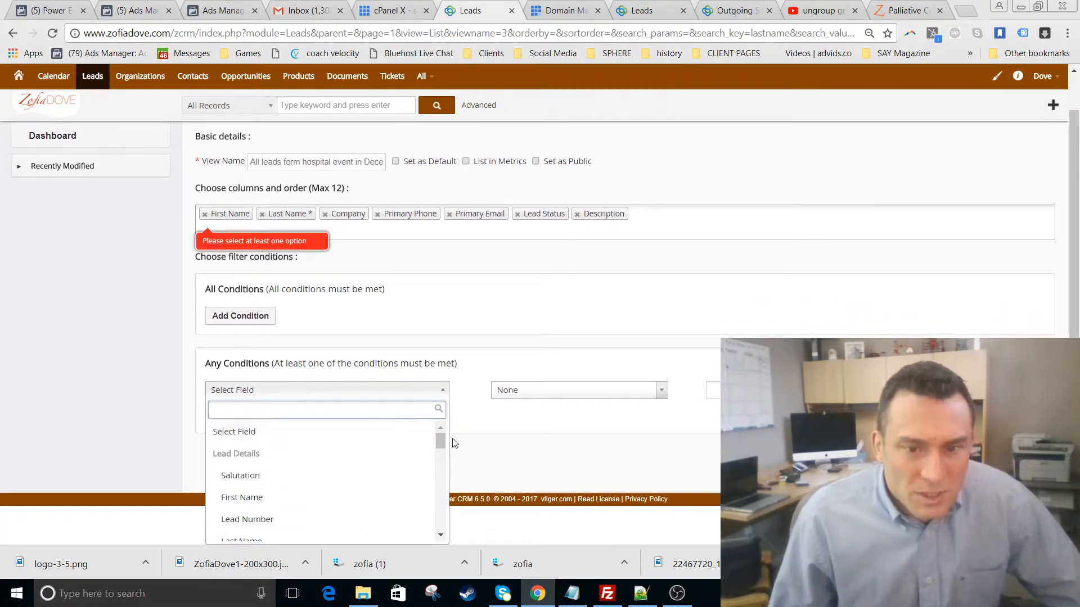
mouse_move(443, 440)
left_mouse_down()
mouse_move(460, 510)
mouse_move(465, 431)
mouse_move(451, 454)
left_mouse_up()
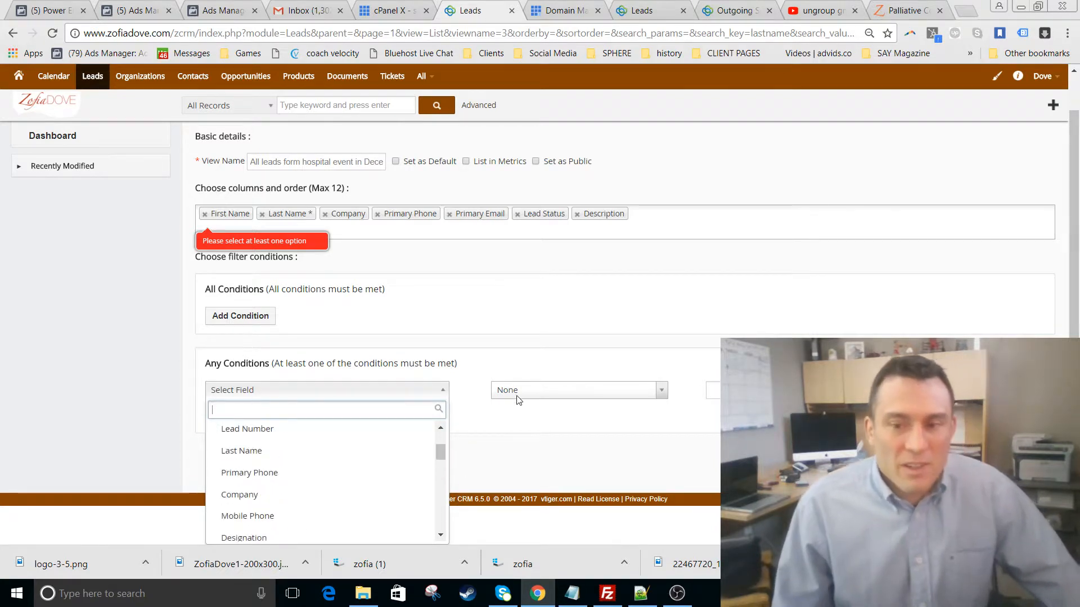
key("Escape")
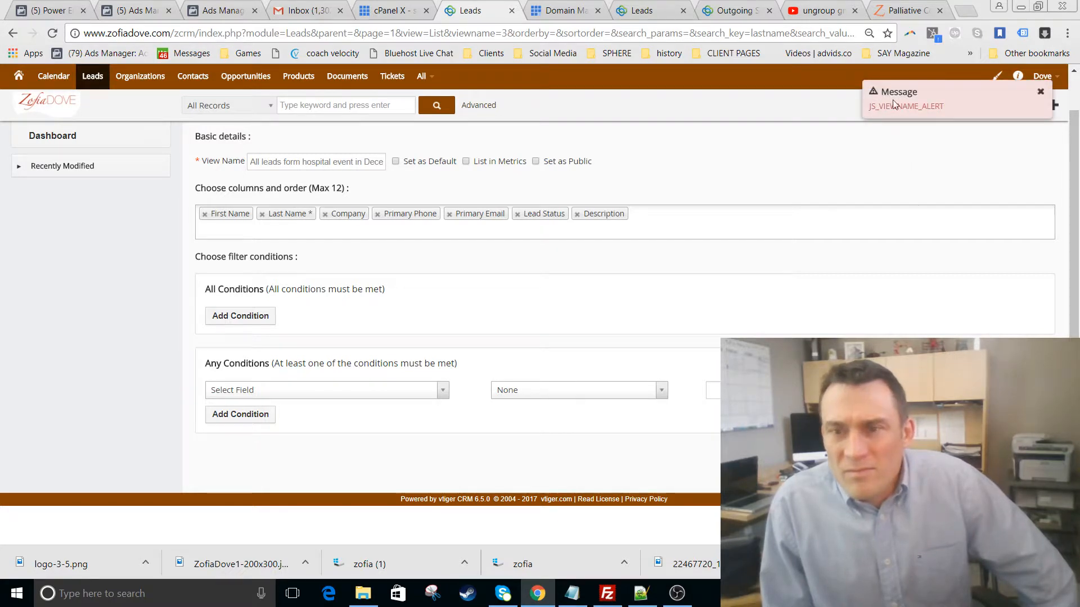
- Shorten the view name to 'All leads form hospital'
left_click(1040, 93)
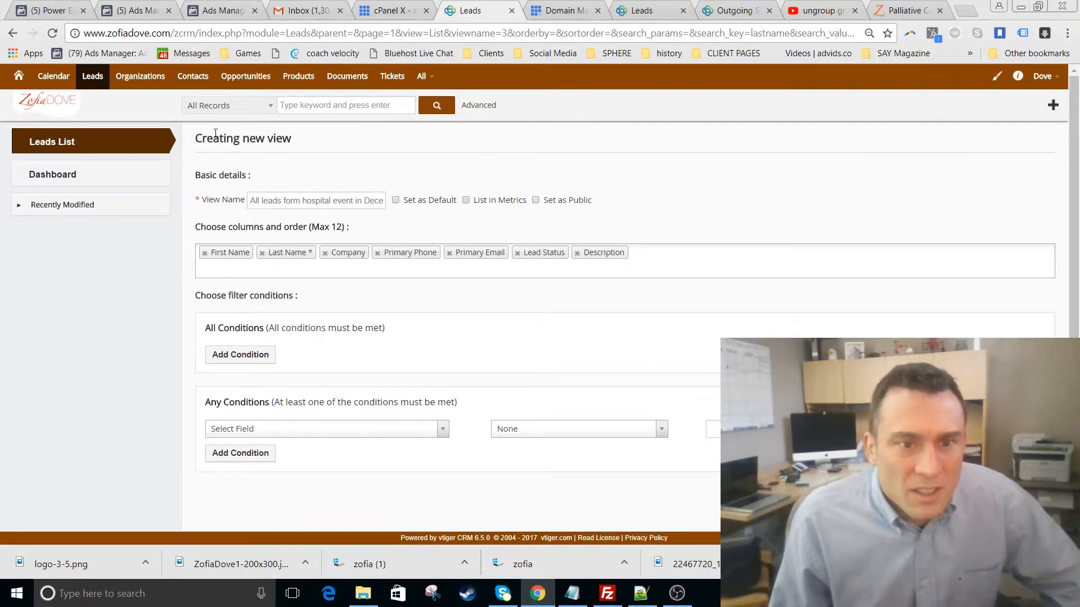
left_click_drag(335, 202, 526, 202)
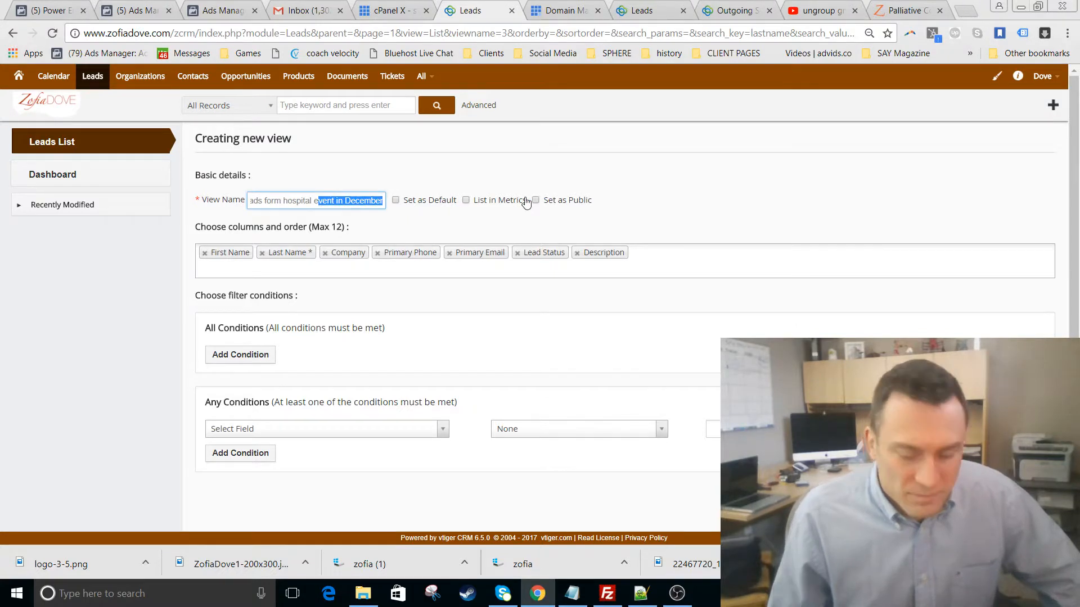
key("BackSpace")
key("BackSpace")
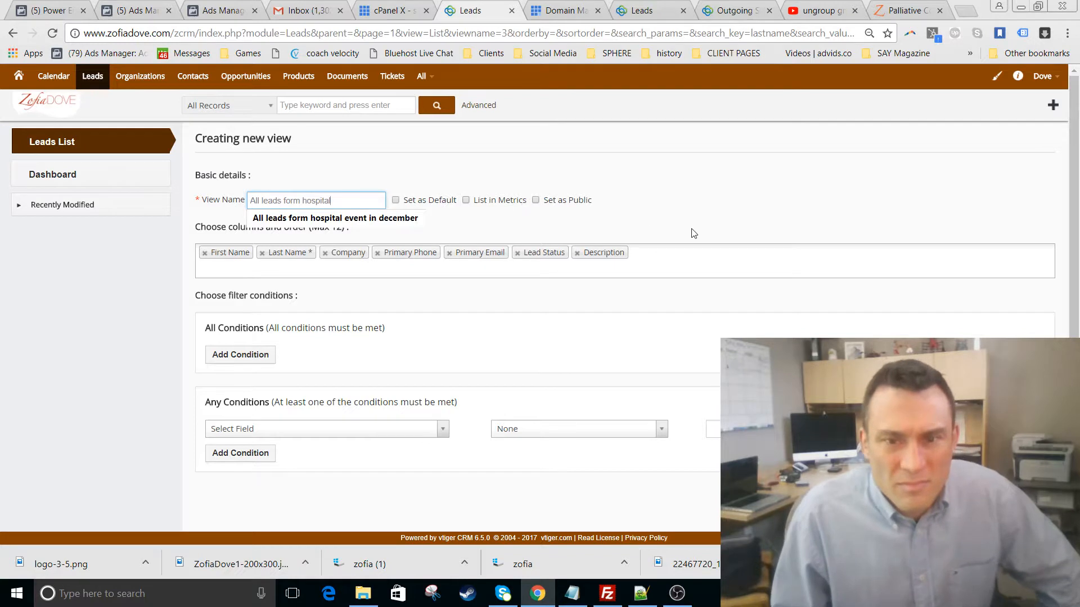
left_click(747, 261)
left_click(747, 261)
- Save the 'All leads form hospital' view and review the filtered leads list
left_click(788, 204)
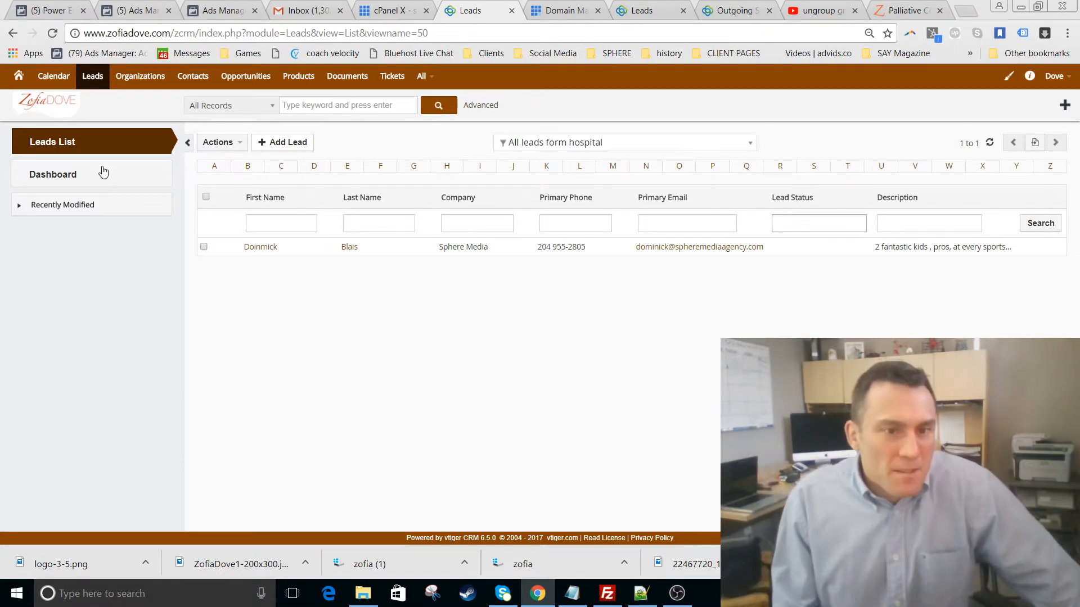
left_click(224, 143)
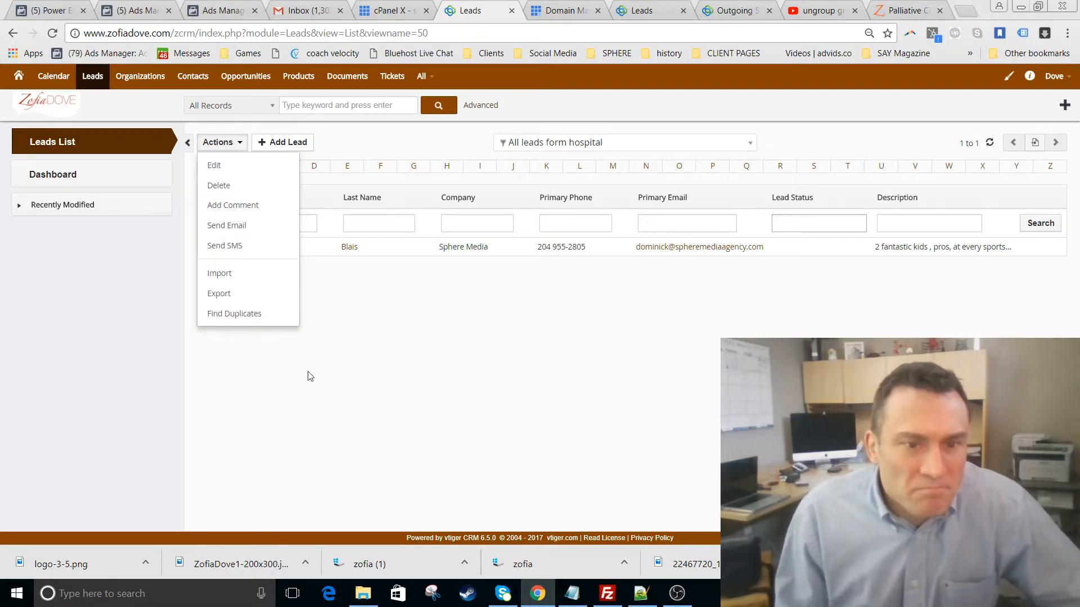
left_click(224, 276)
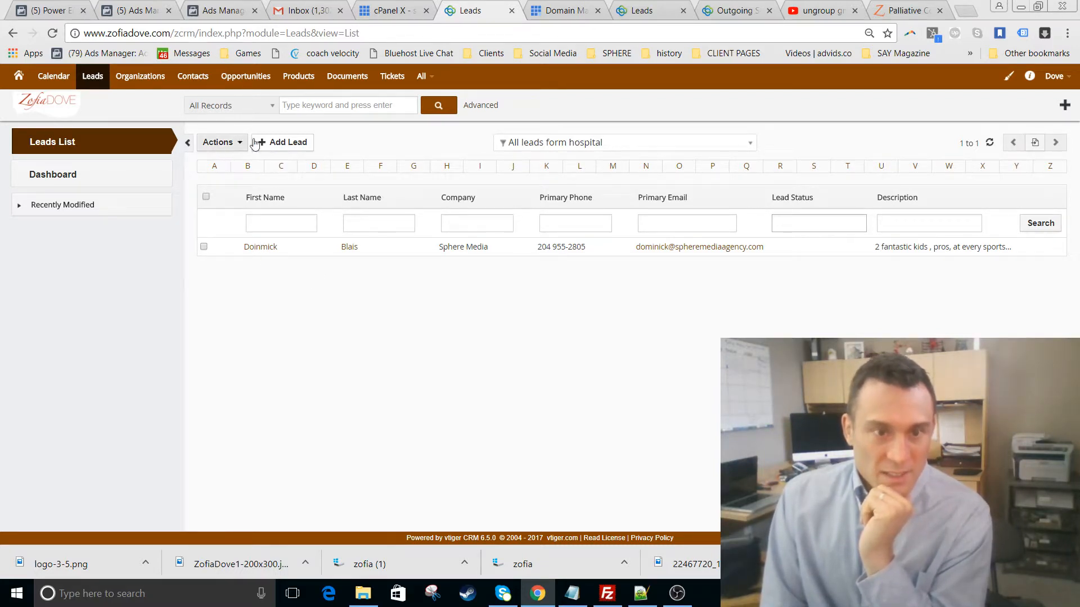
left_click(290, 144)
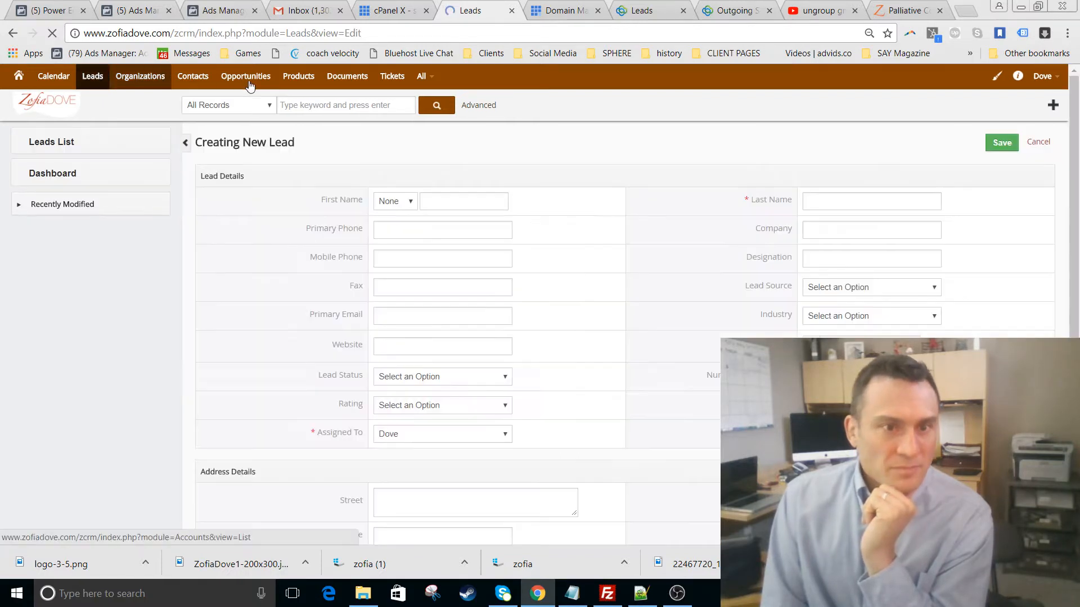
- Open a blank Creating New Contact form from Contacts and review its fields
left_click(195, 78)
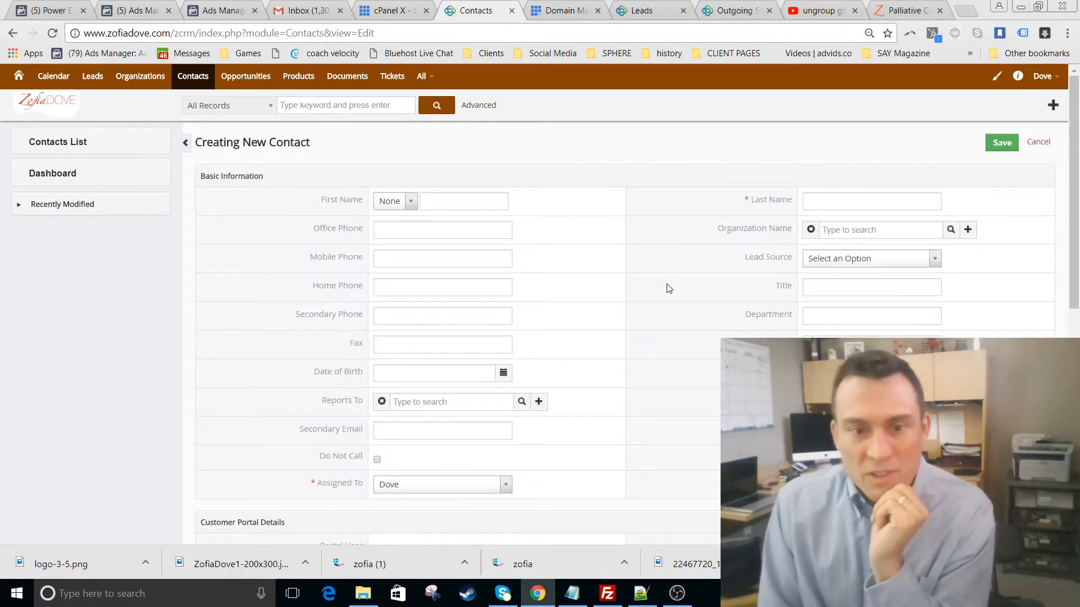
scroll(552, 390, "down", 3)
scroll(552, 392, "down", 6)
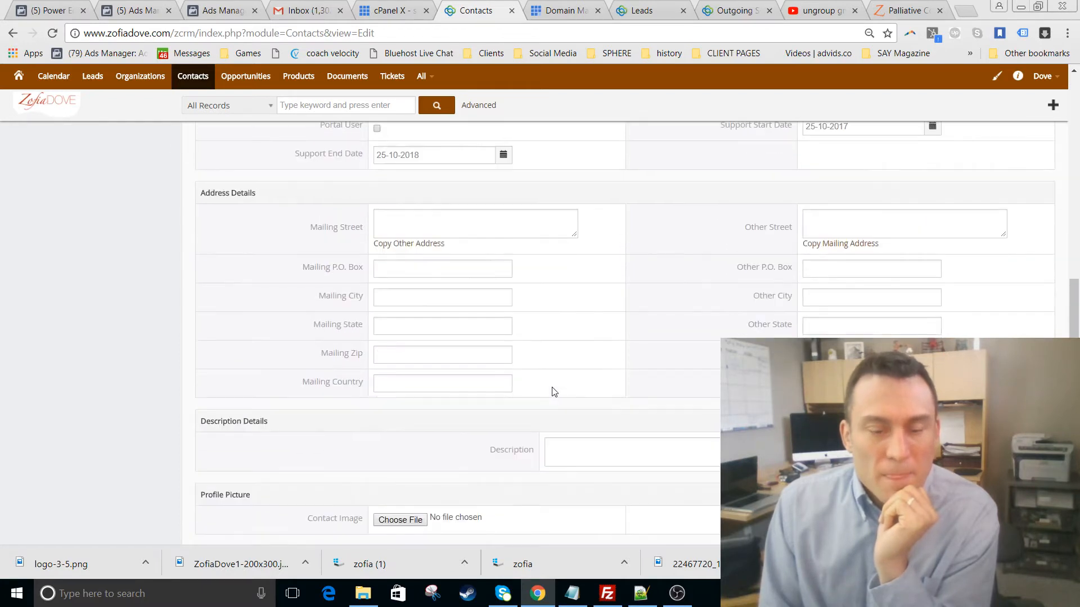
scroll(551, 392, "up", 3)
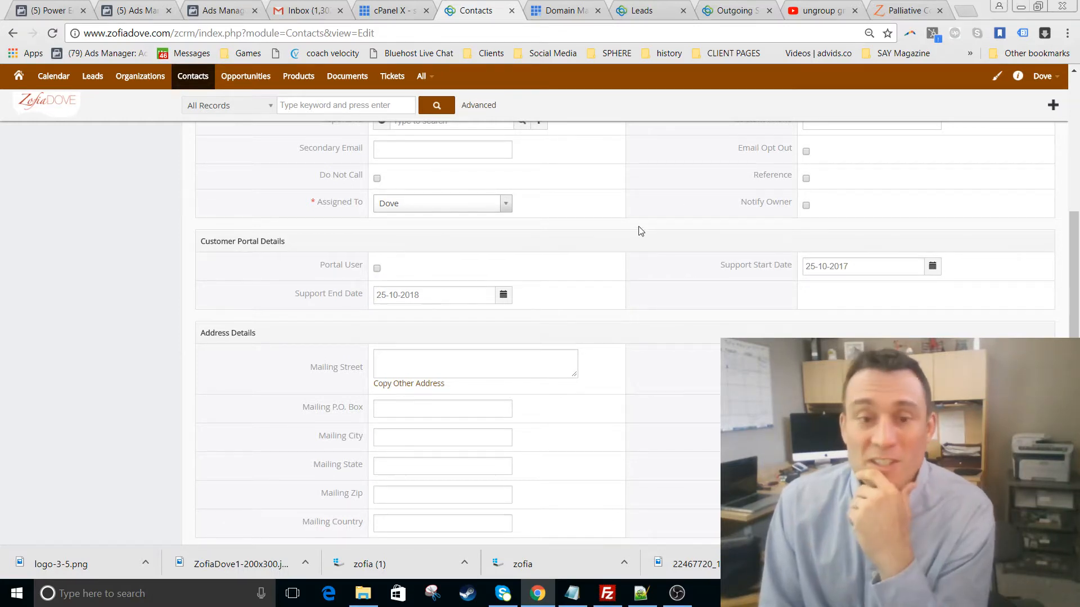
scroll(638, 231, "down", 3)
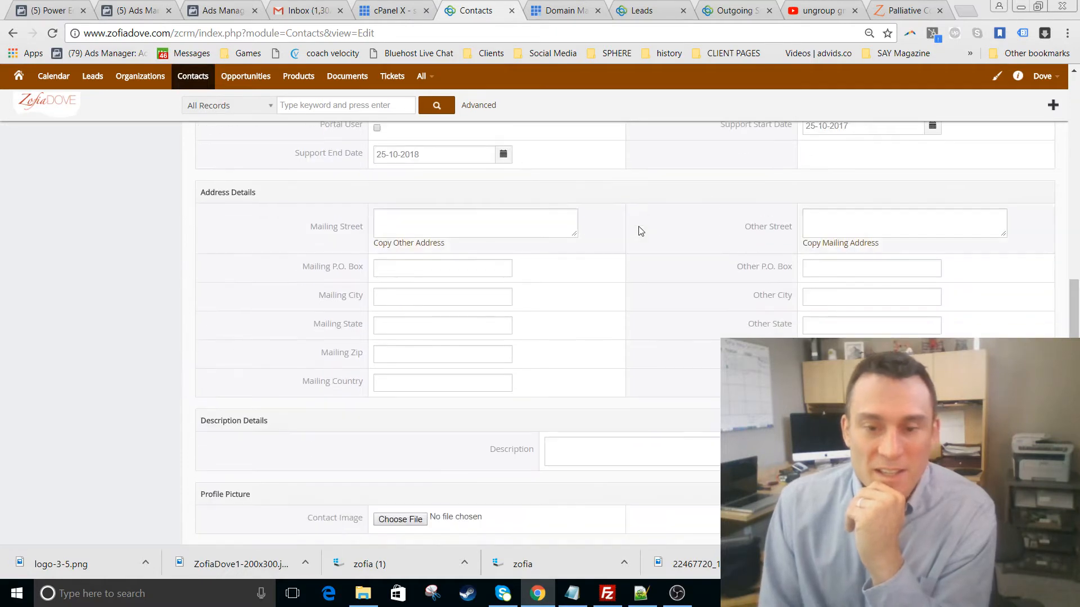
scroll(663, 286, "down", 1)
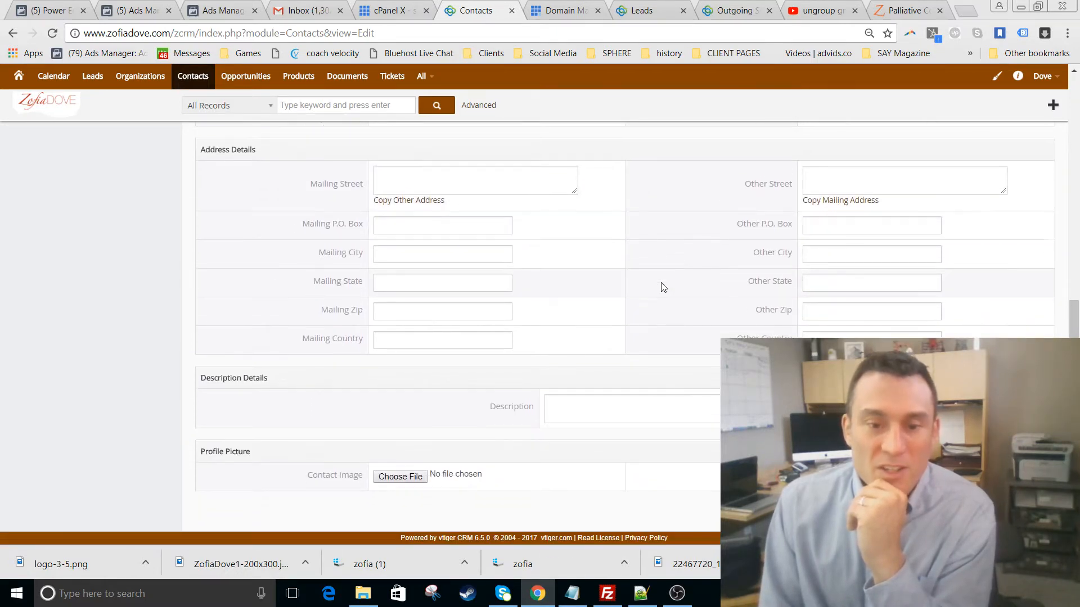
scroll(663, 287, "up", 8)
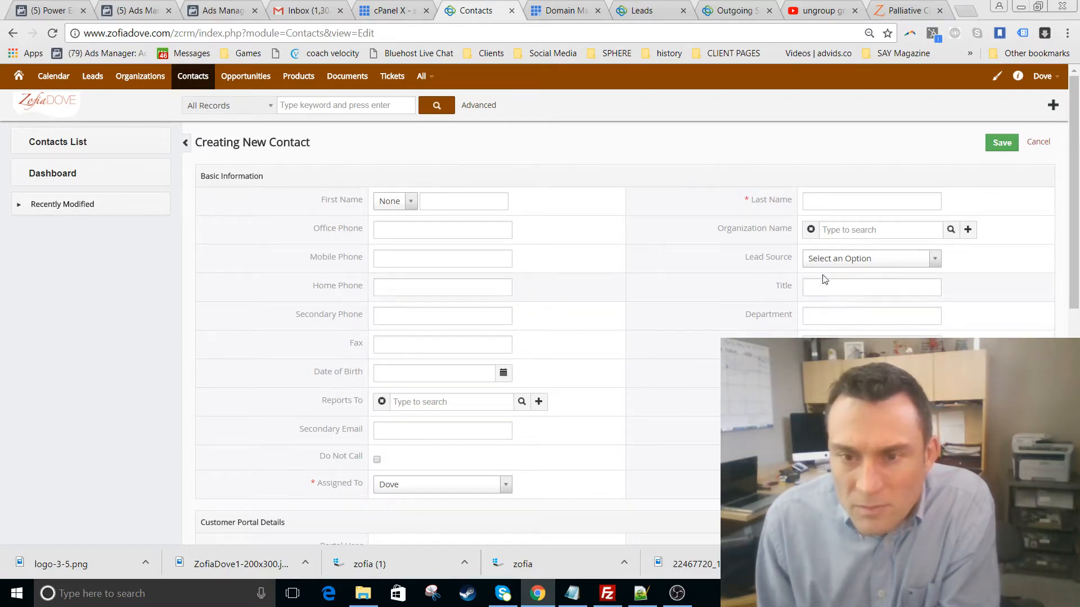
left_click(871, 232)
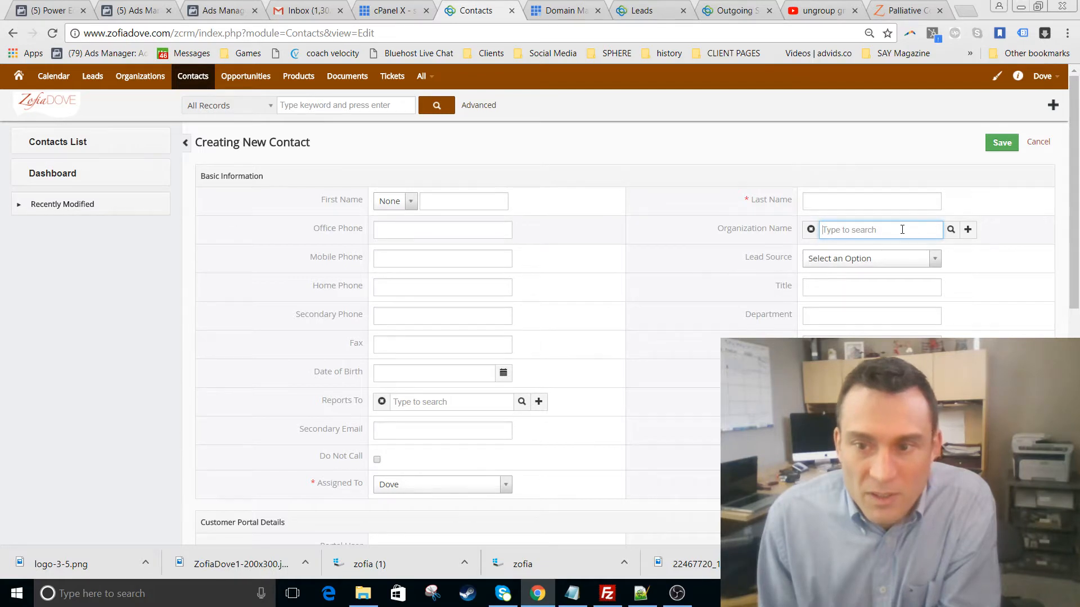
left_click(968, 231)
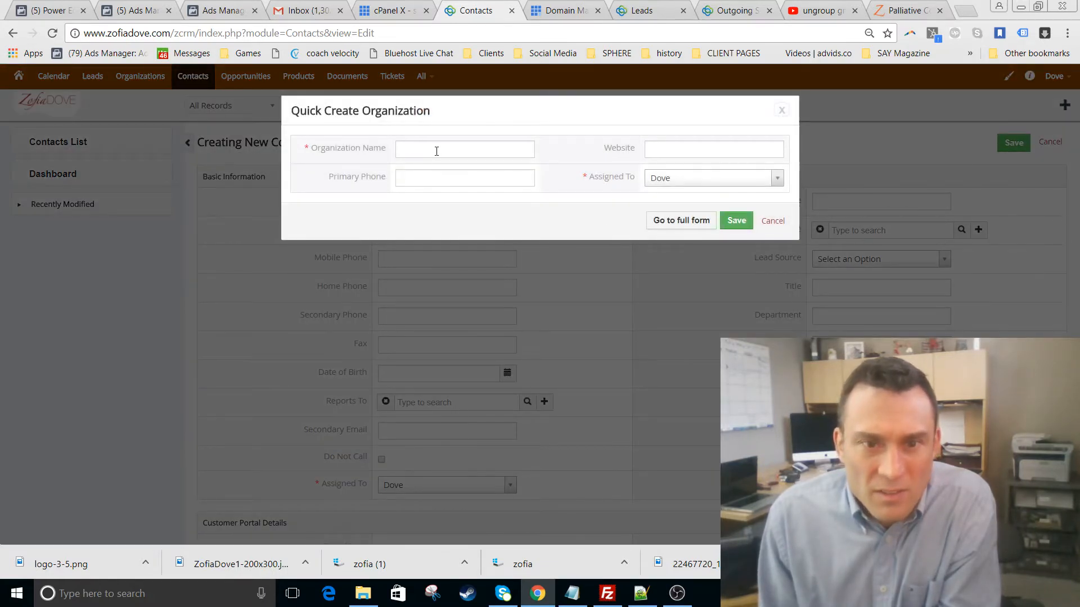
- Quick-create organization 'Sphere Media Agency' with the current assignee and save it
left_click(436, 150)
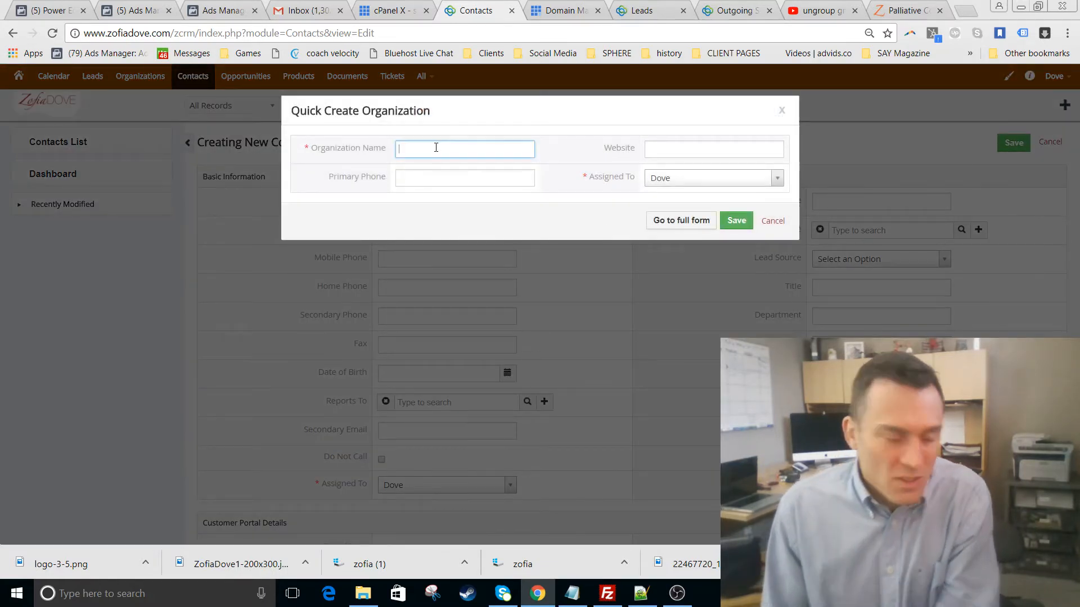
type("Sphere Media Ag")
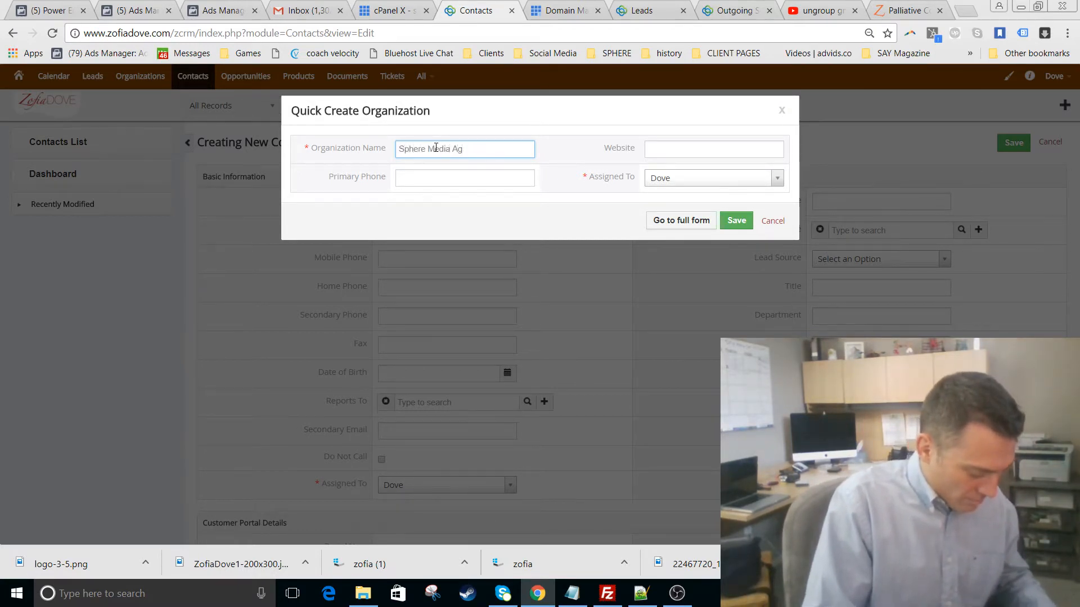
type("ancy")
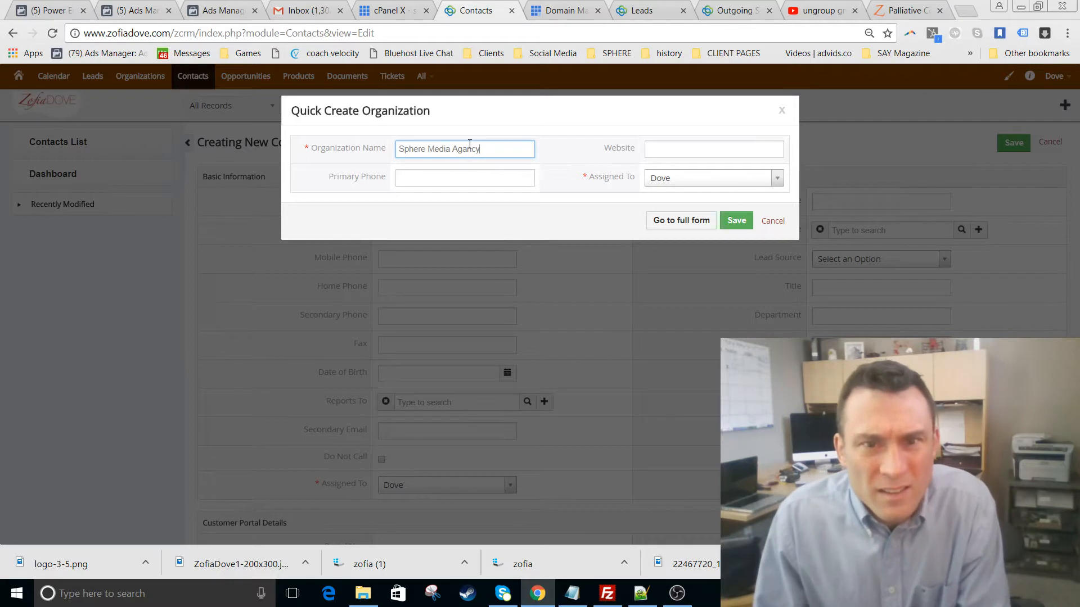
key("Delete")
type("e")
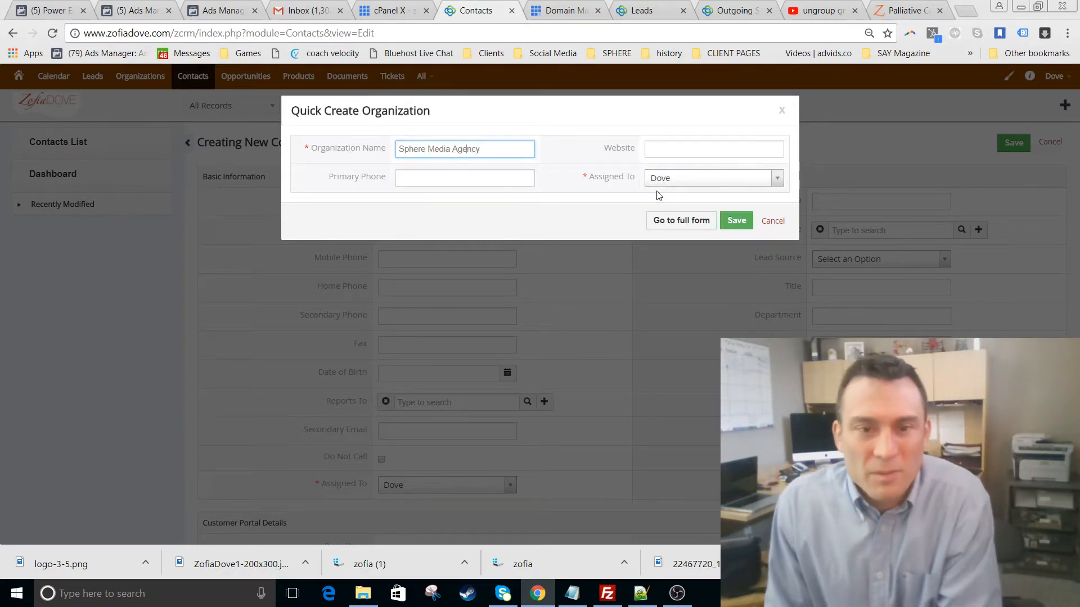
left_click(697, 177)
left_click(714, 245)
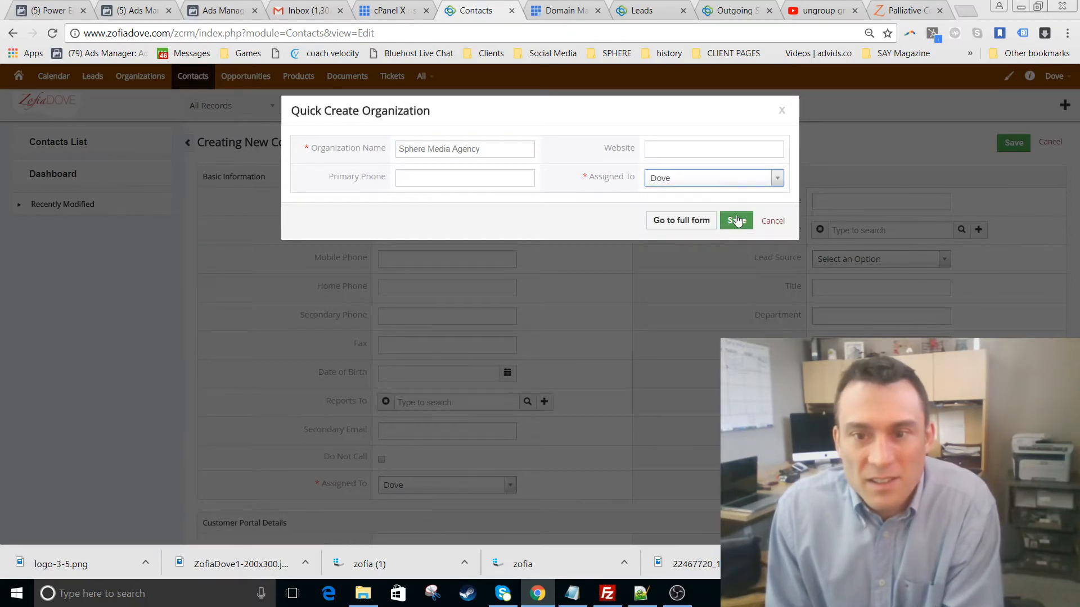
left_click(736, 221)
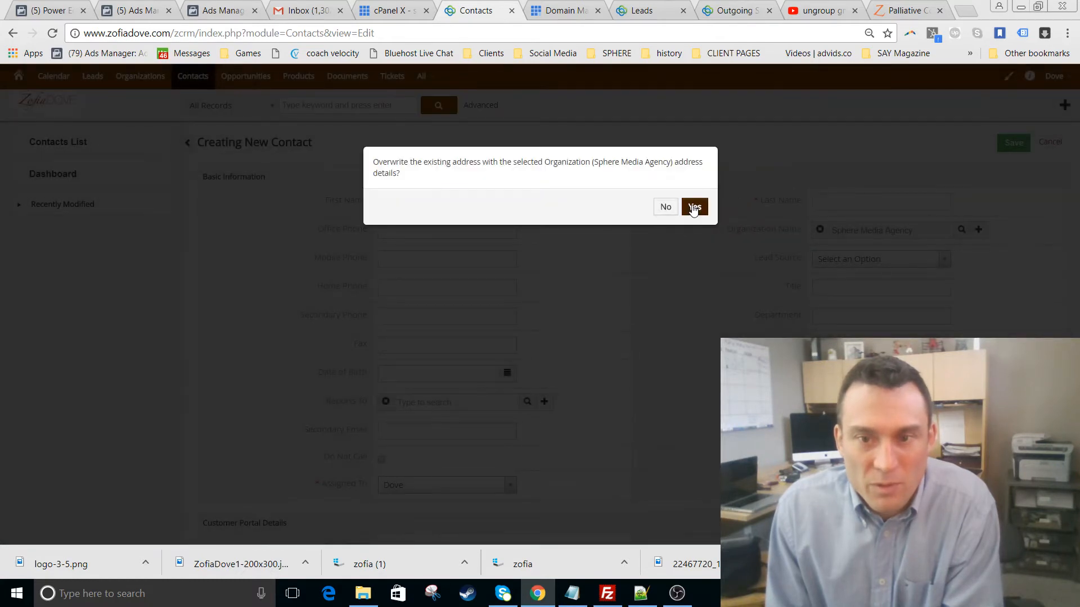
left_click(694, 208)
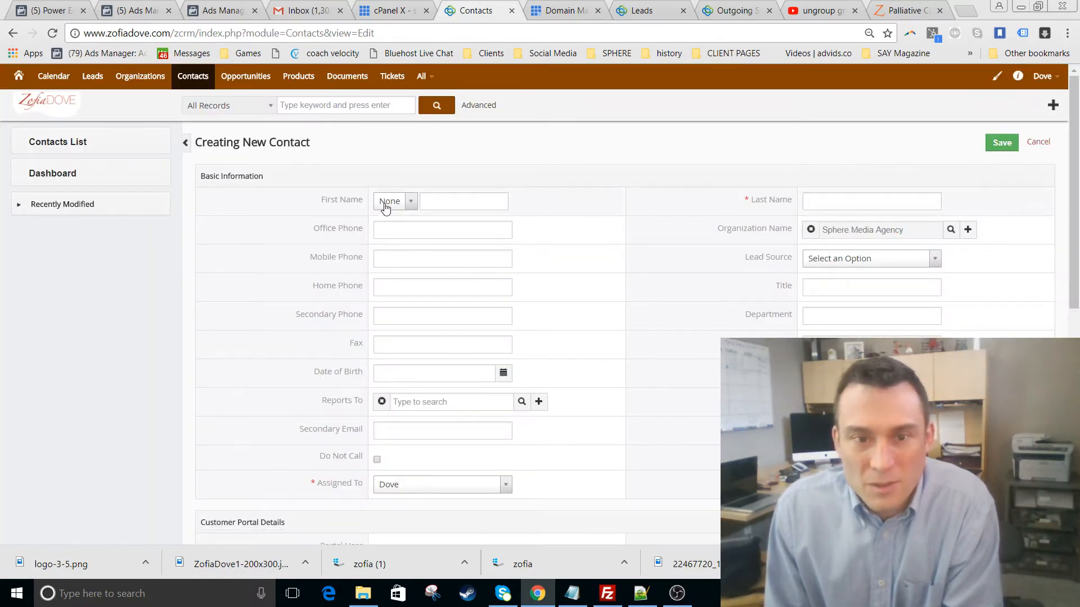
- Enter the contact's first and last name and save it under Sphere Media Agency
left_click(464, 199)
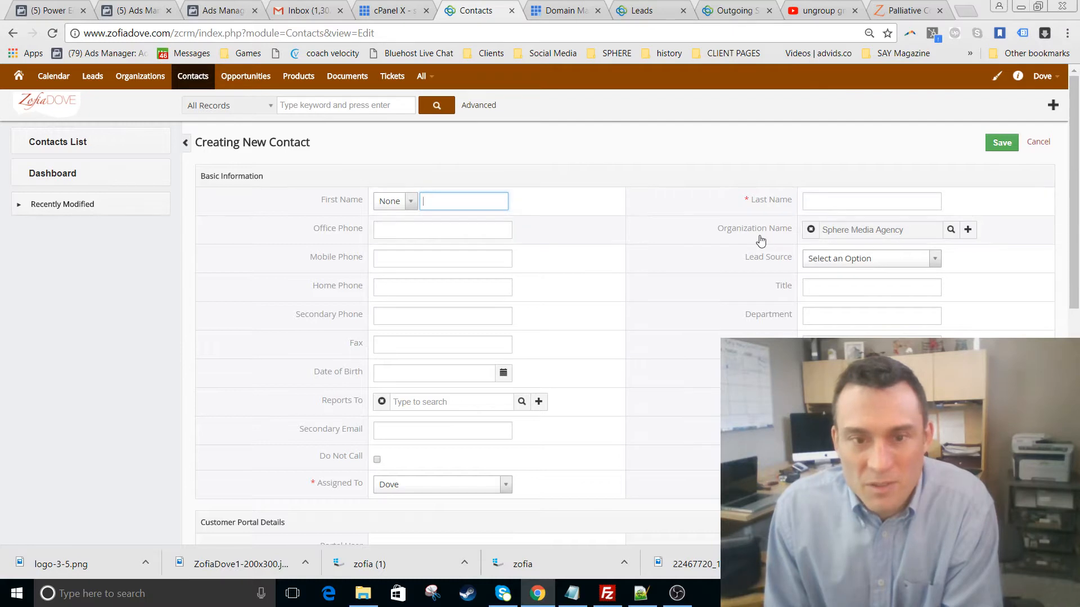
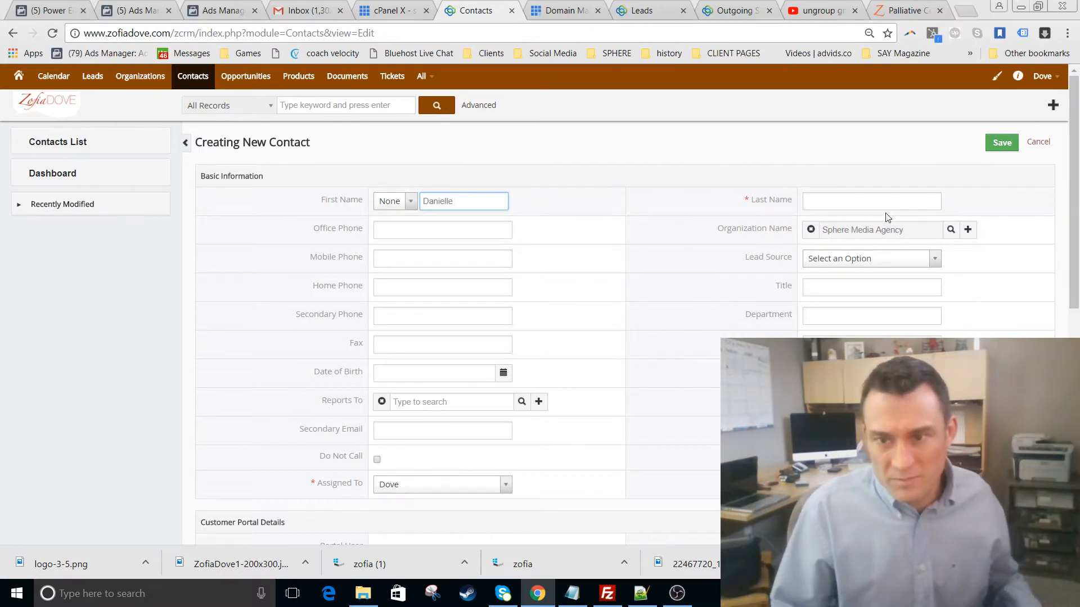
left_click(872, 201)
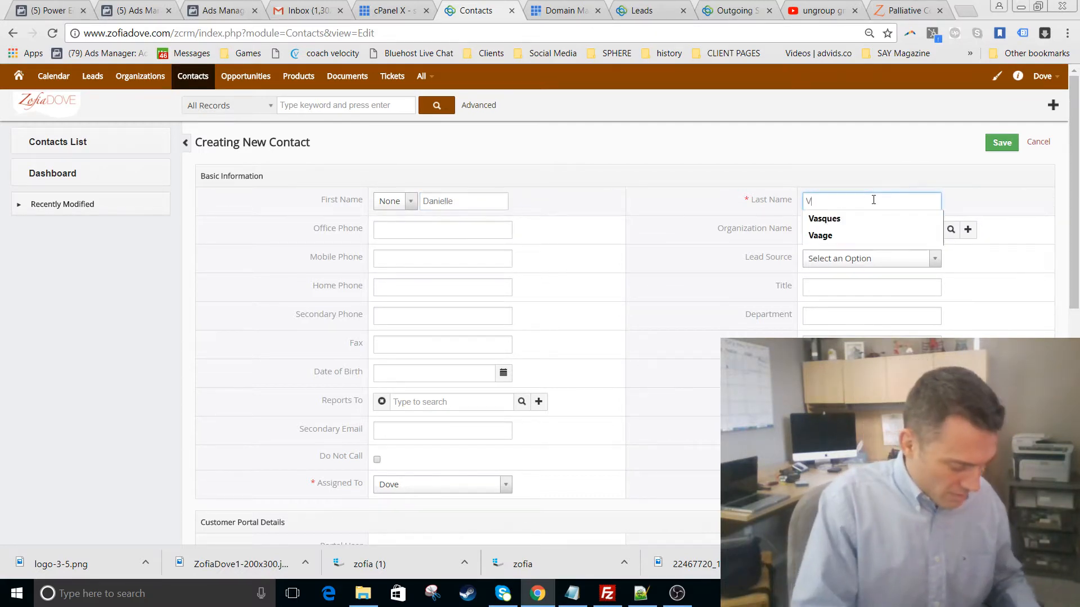
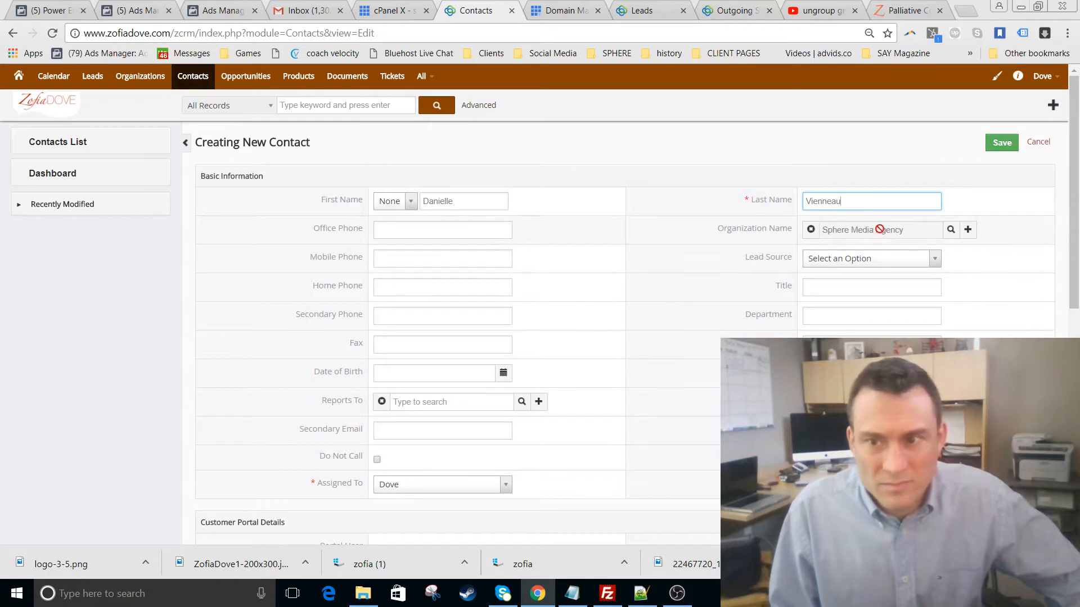
left_click(1002, 144)
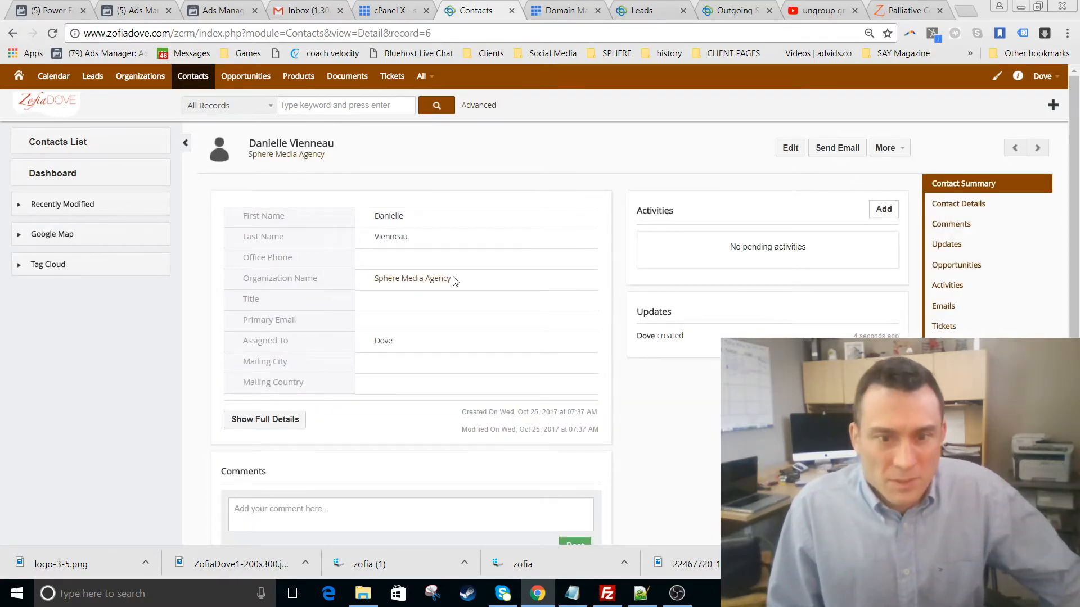
- Check the Sphere Media Agency organization, then start converting the Sphere Media lead
left_click(435, 280)
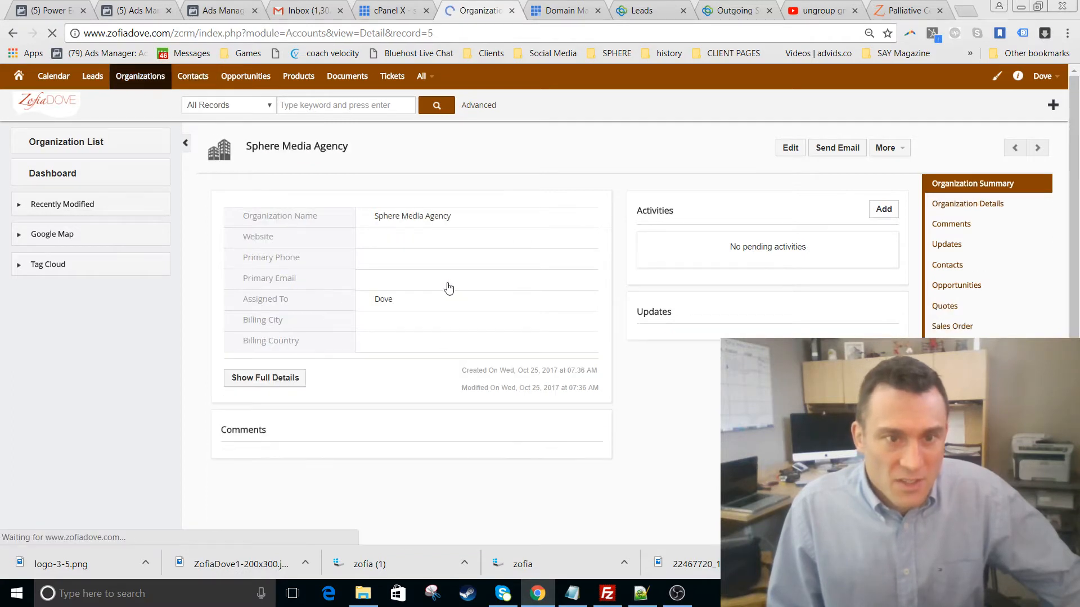
left_click(134, 79)
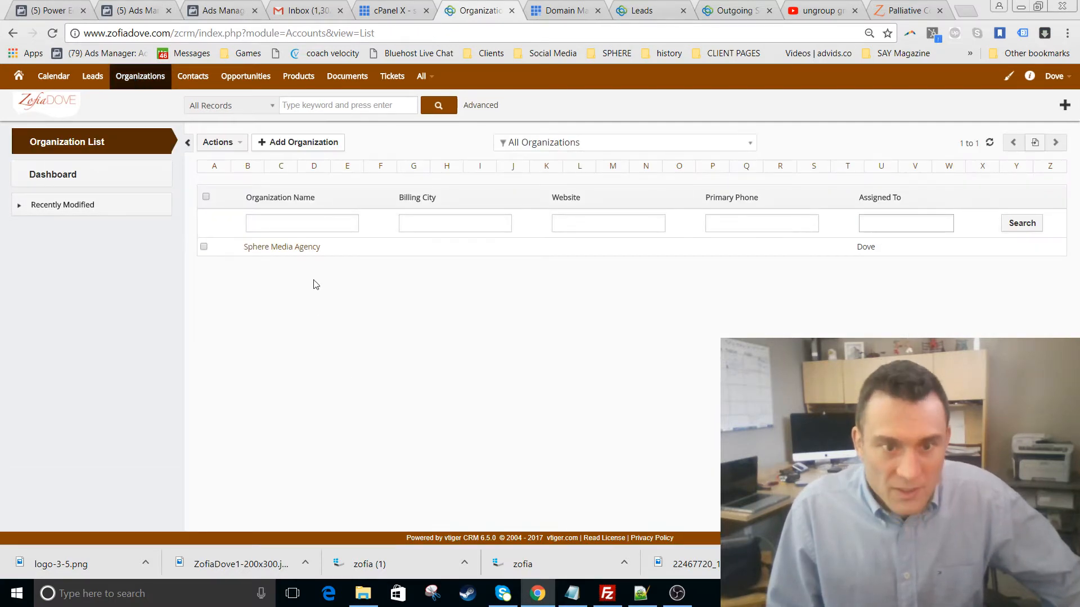
left_click(295, 249)
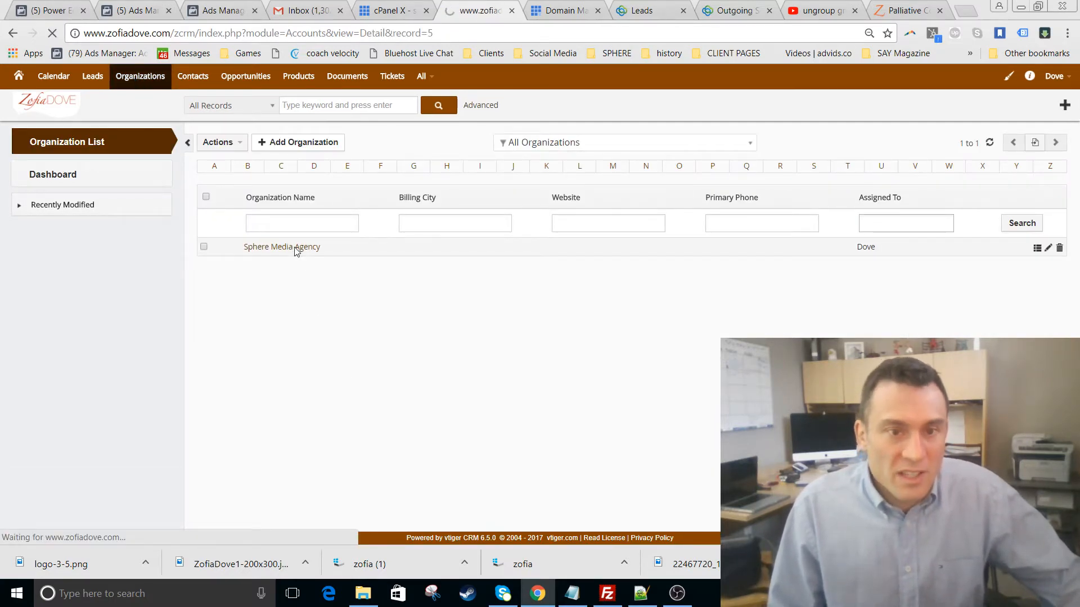
left_click(97, 78)
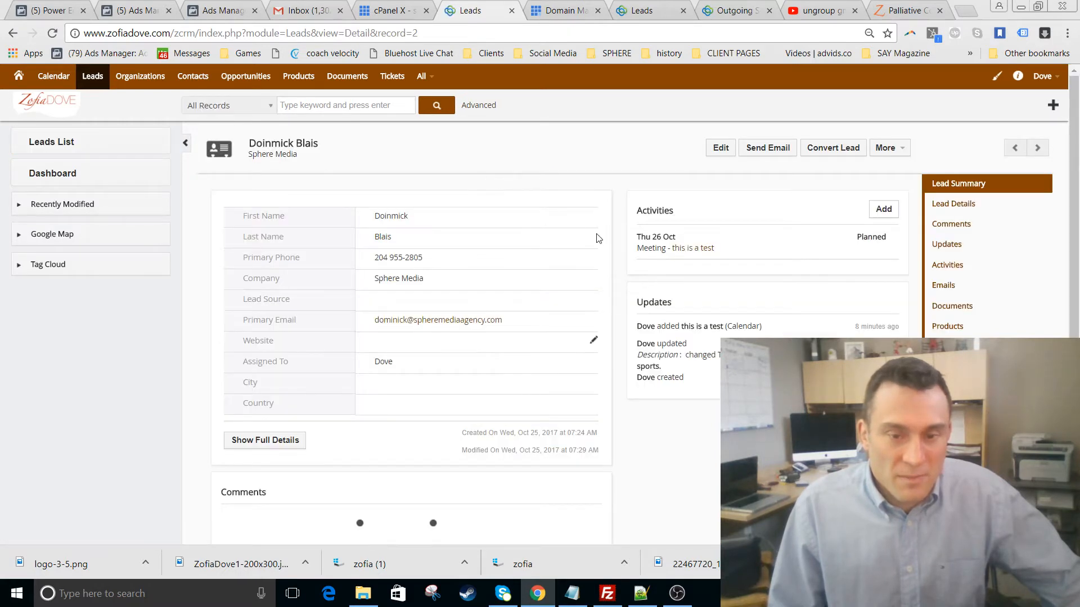
left_click(840, 149)
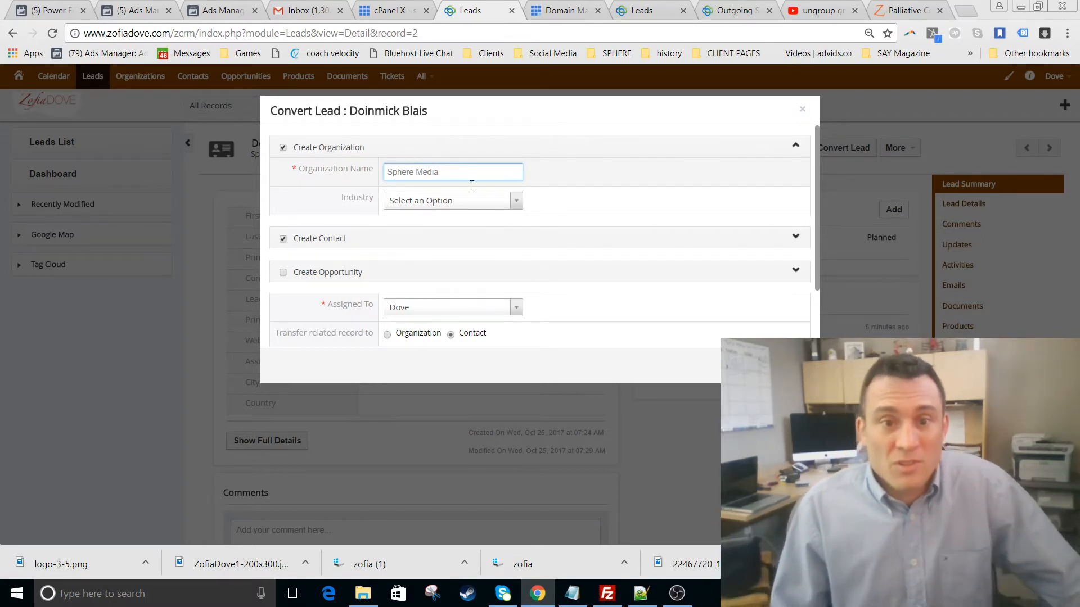
- Set the new organization's industry to Other
left_click(471, 203)
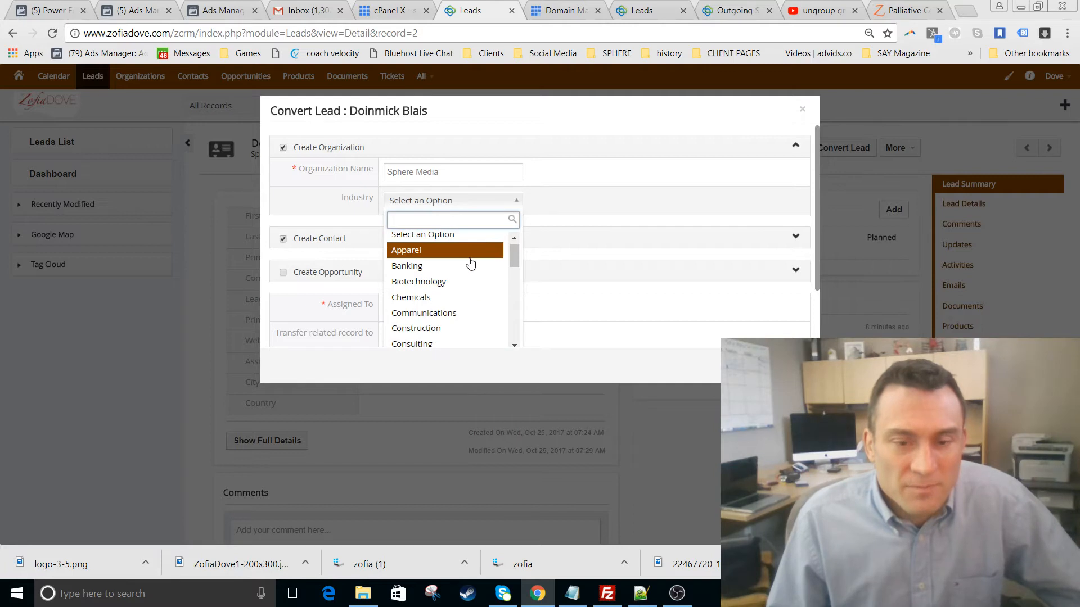
scroll(470, 261, "down", 2)
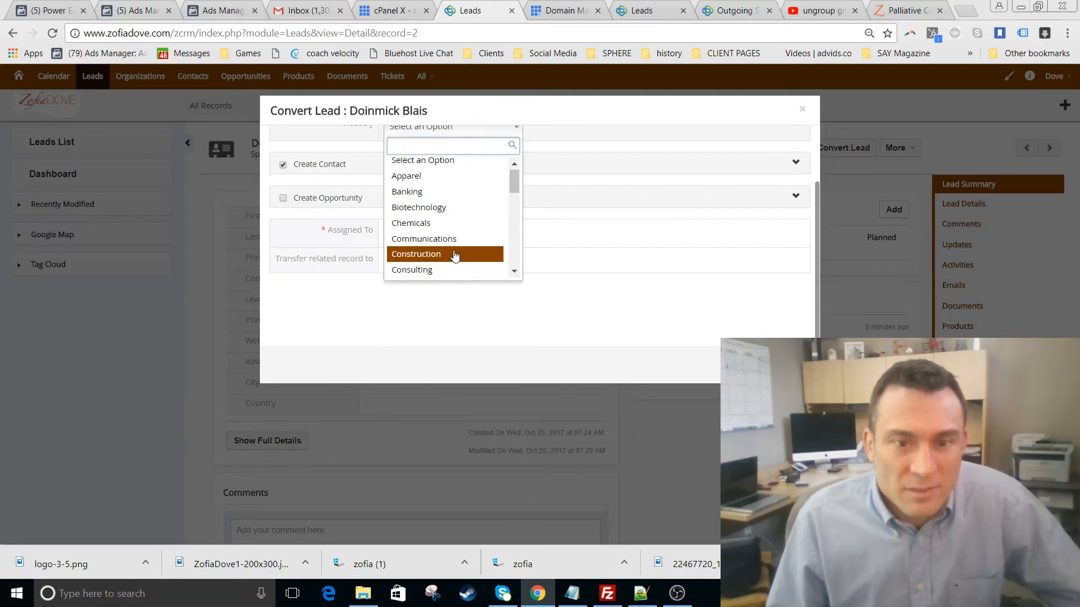
left_click_drag(515, 179, 515, 276)
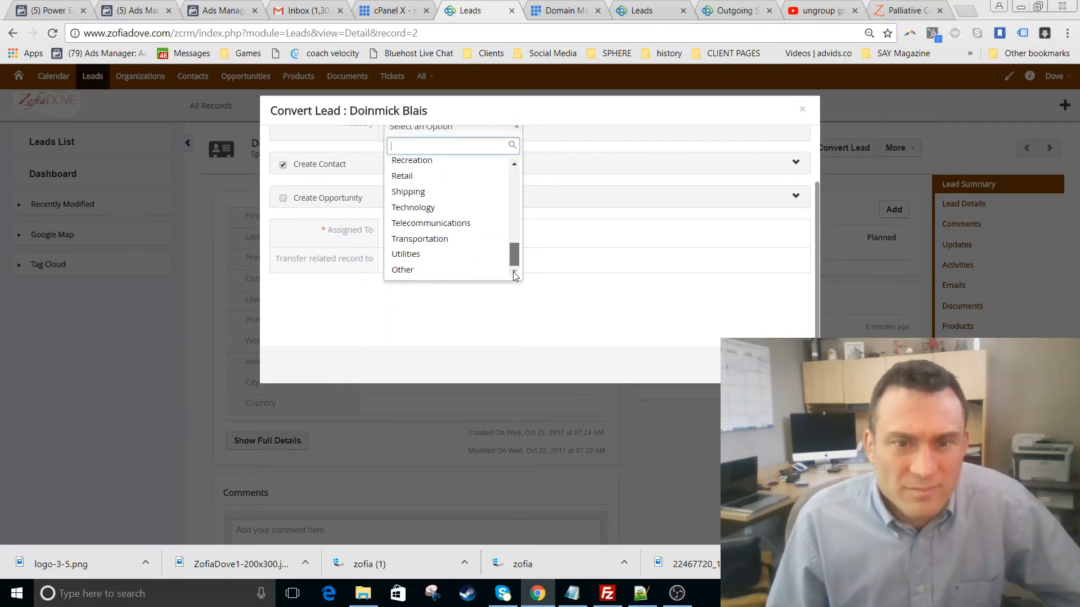
left_click(455, 273)
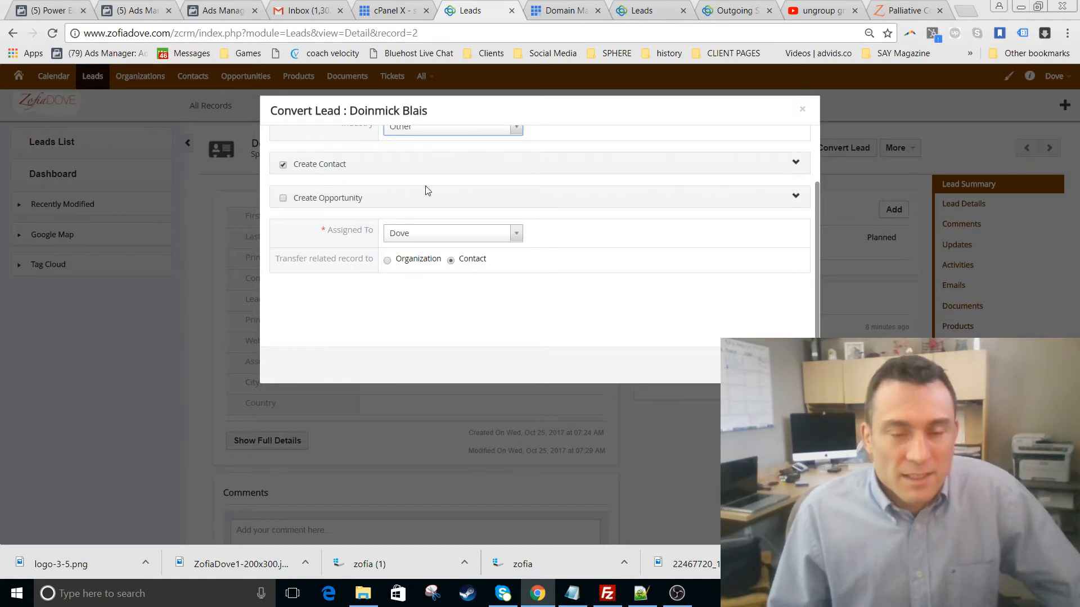
scroll(425, 190, "up", 2)
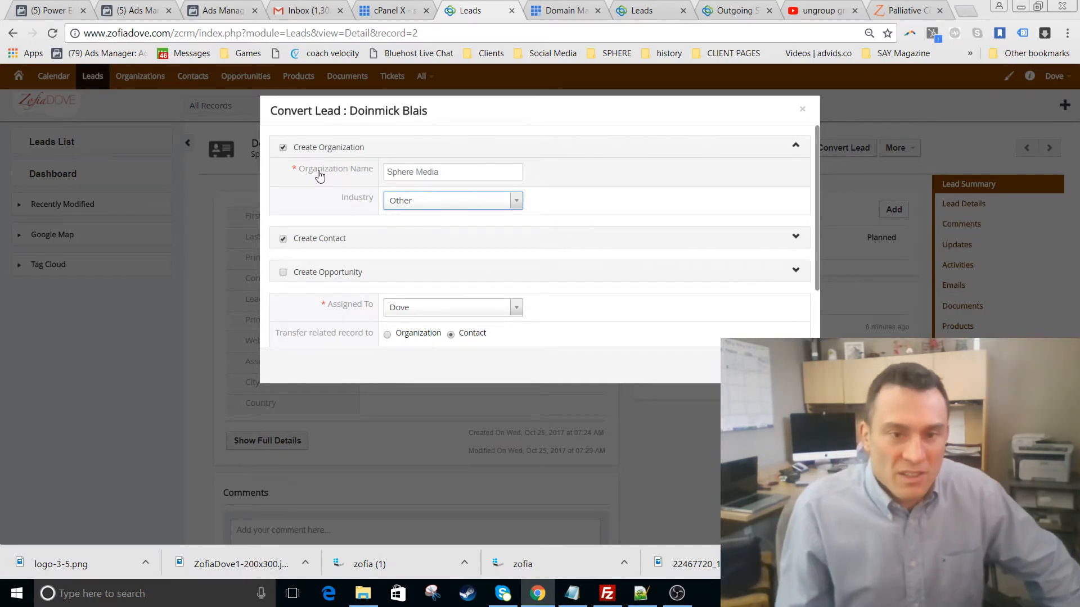
- Include opportunity 'Sphere Media gala talk' with expected close date 19 January 2018
left_click(281, 275)
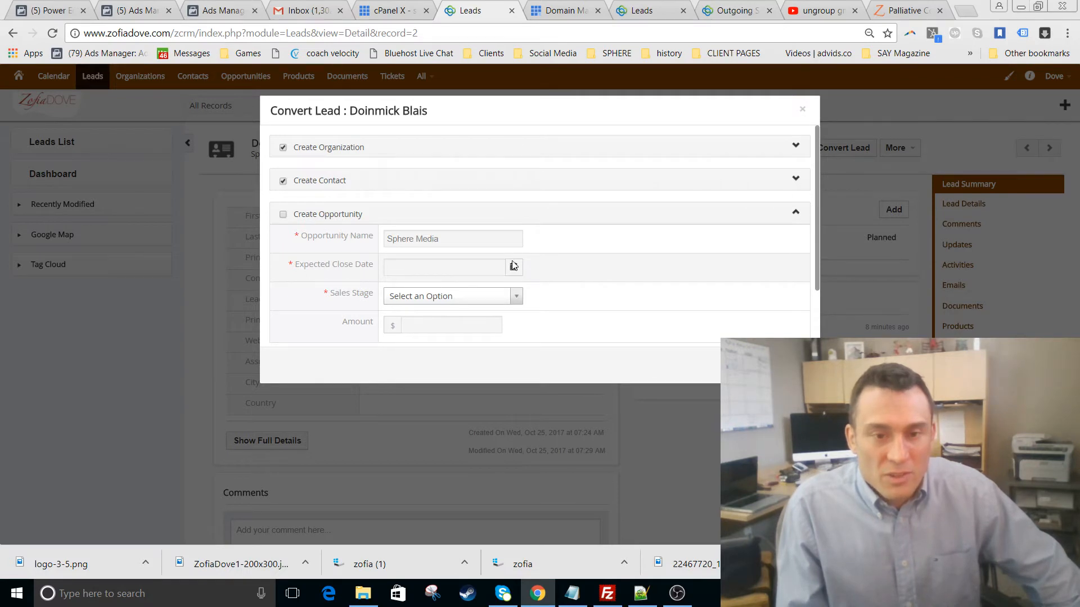
left_click(283, 215)
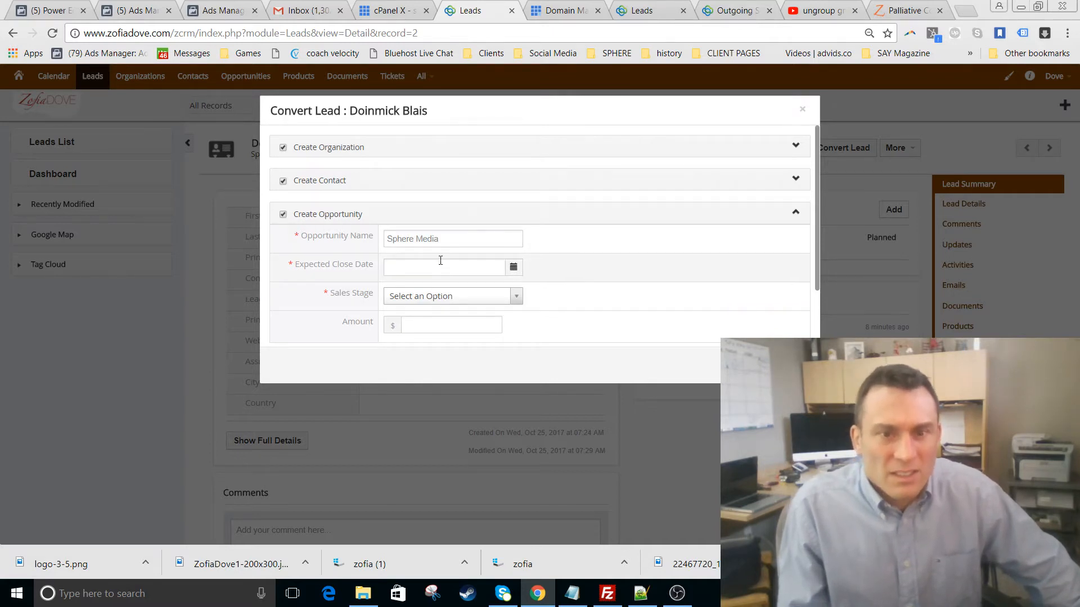
left_click(456, 237)
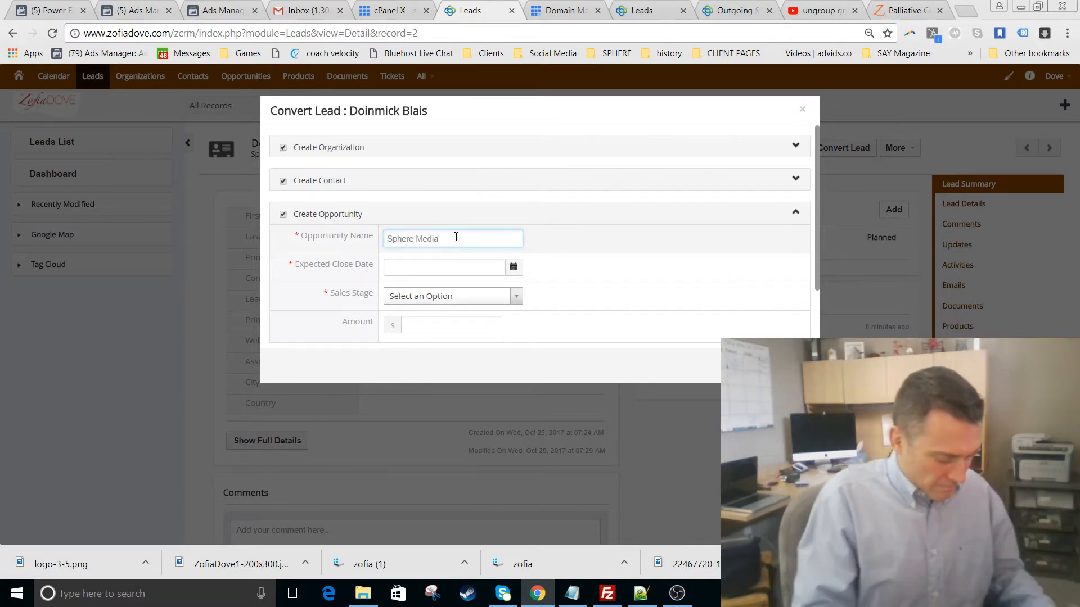
type("gala")
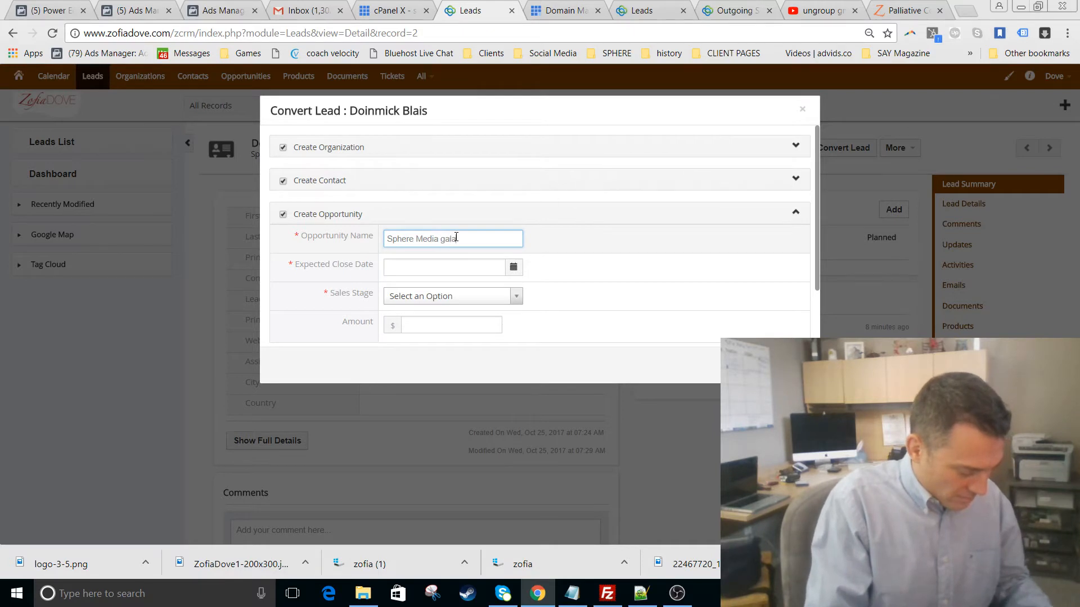
type(" talk")
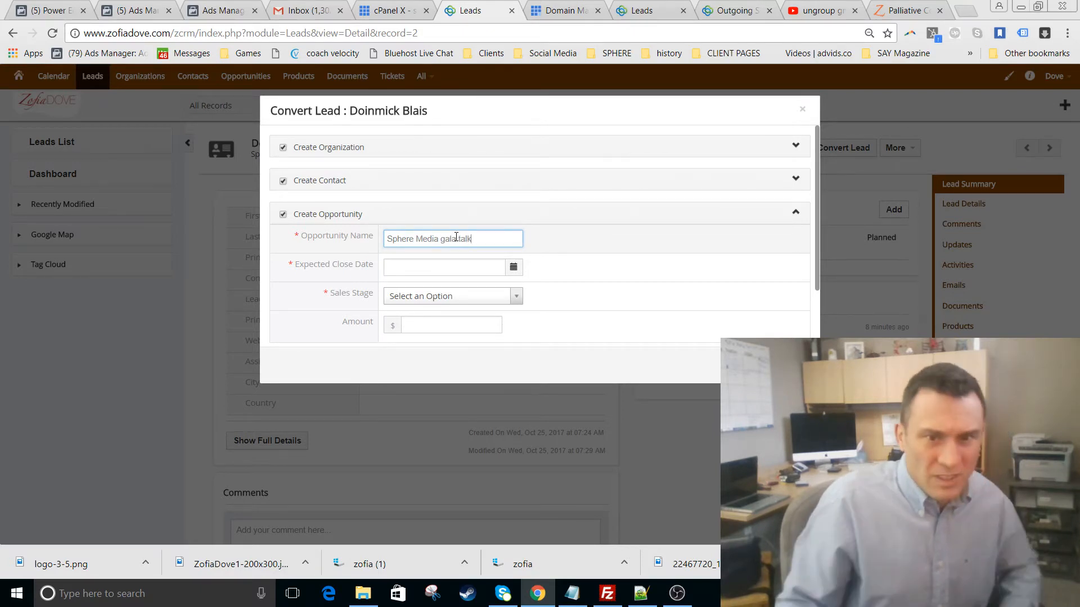
left_click(514, 269)
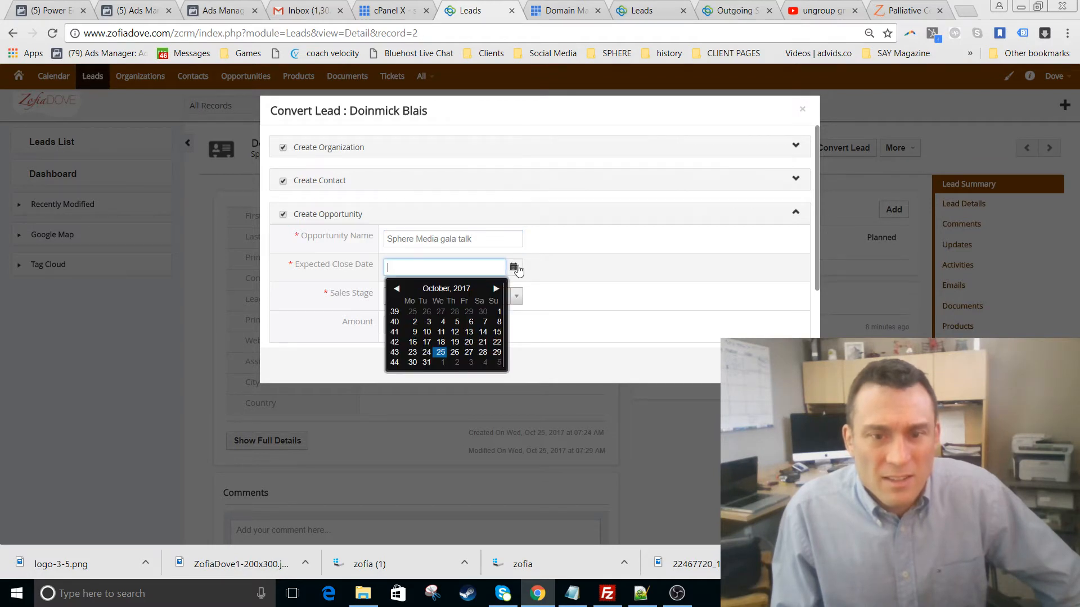
double_click(495, 289)
left_click(495, 289)
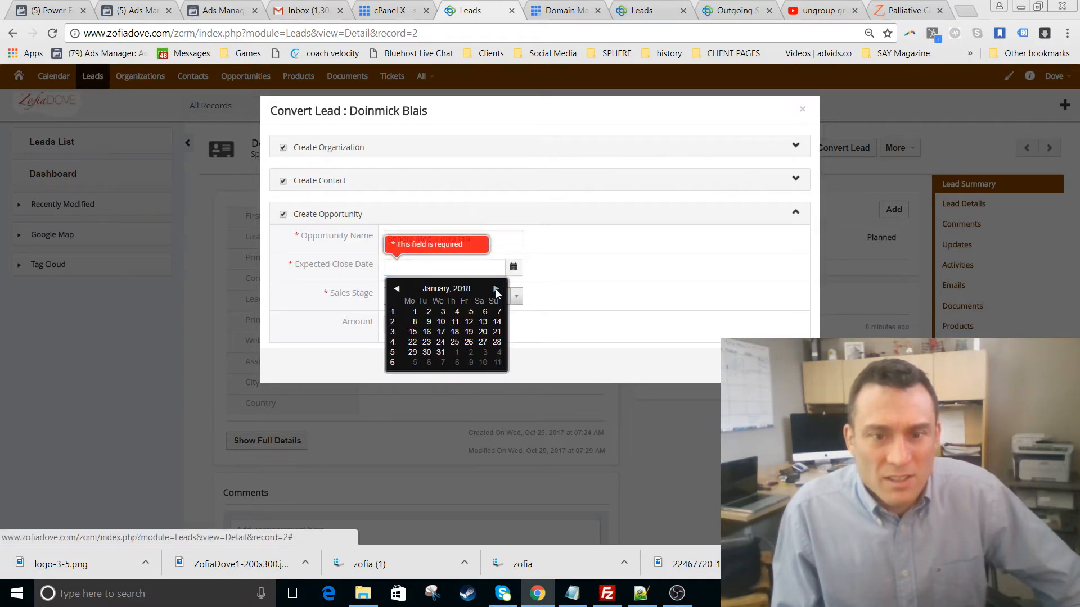
left_click(470, 332)
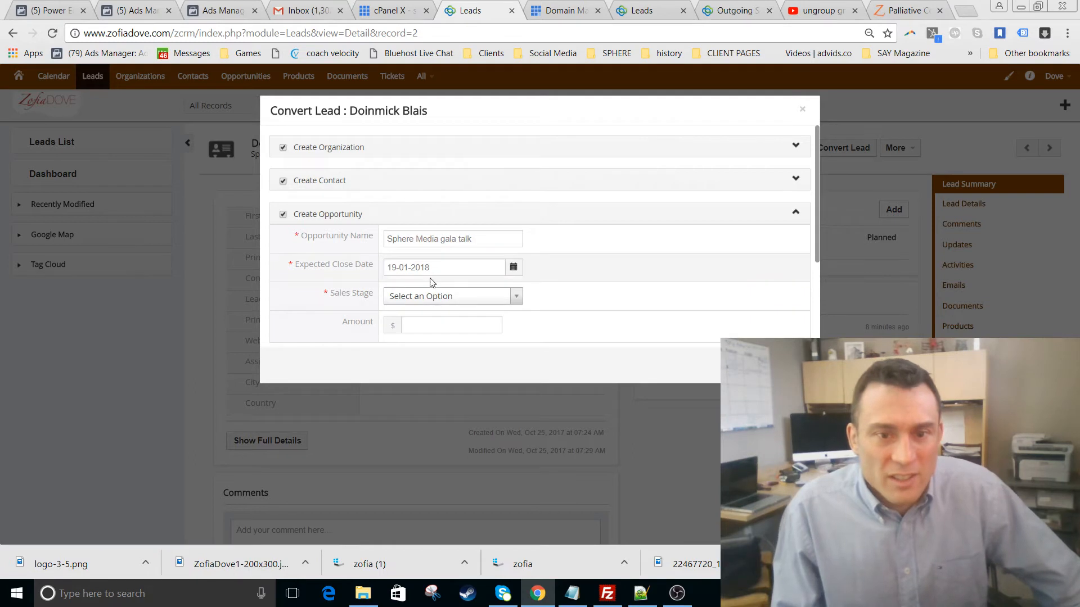
- Set sales stage Value Proposition, amount 4500, and transfer related records to the organization
left_click(442, 303)
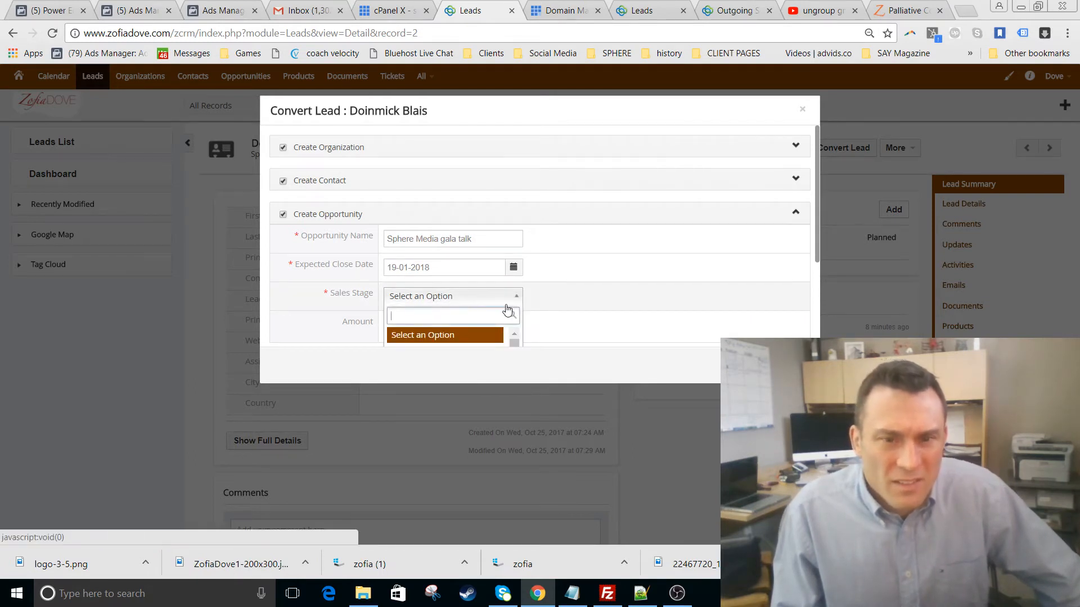
scroll(507, 308, "down", 3)
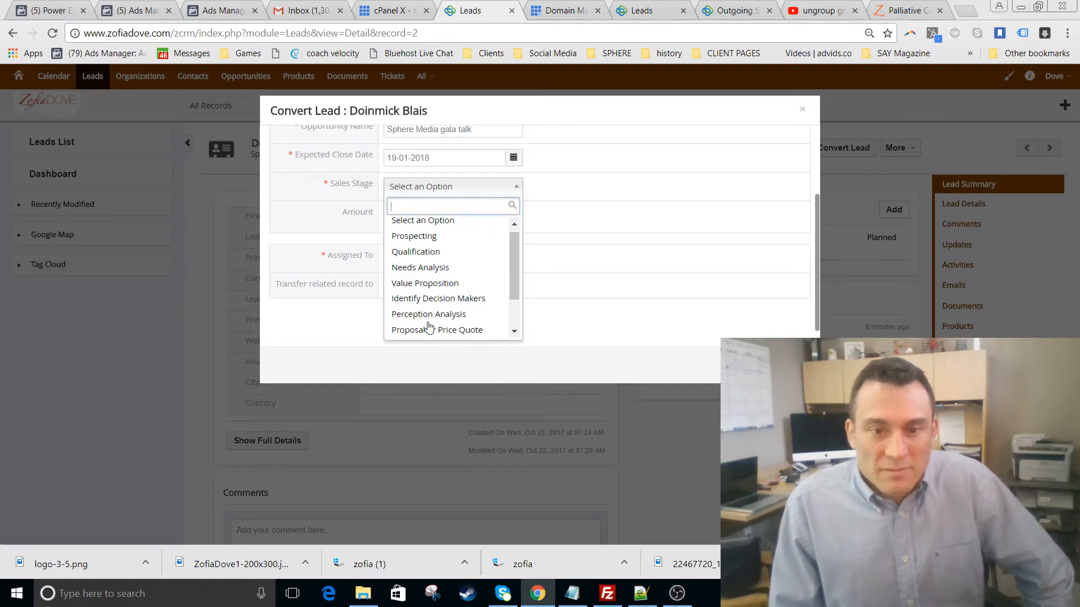
left_click(433, 289)
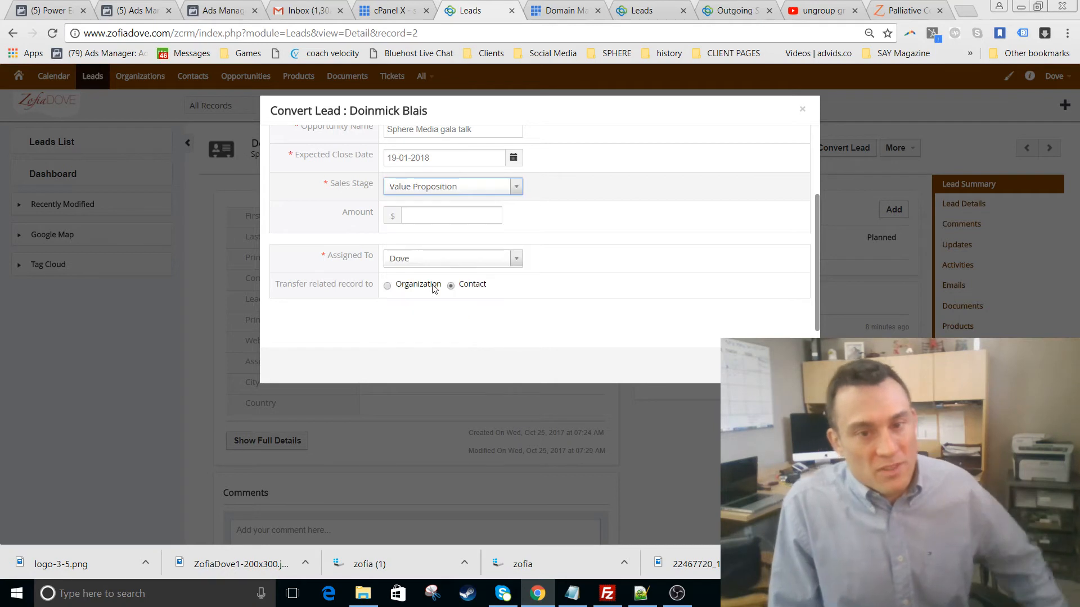
left_click(434, 217)
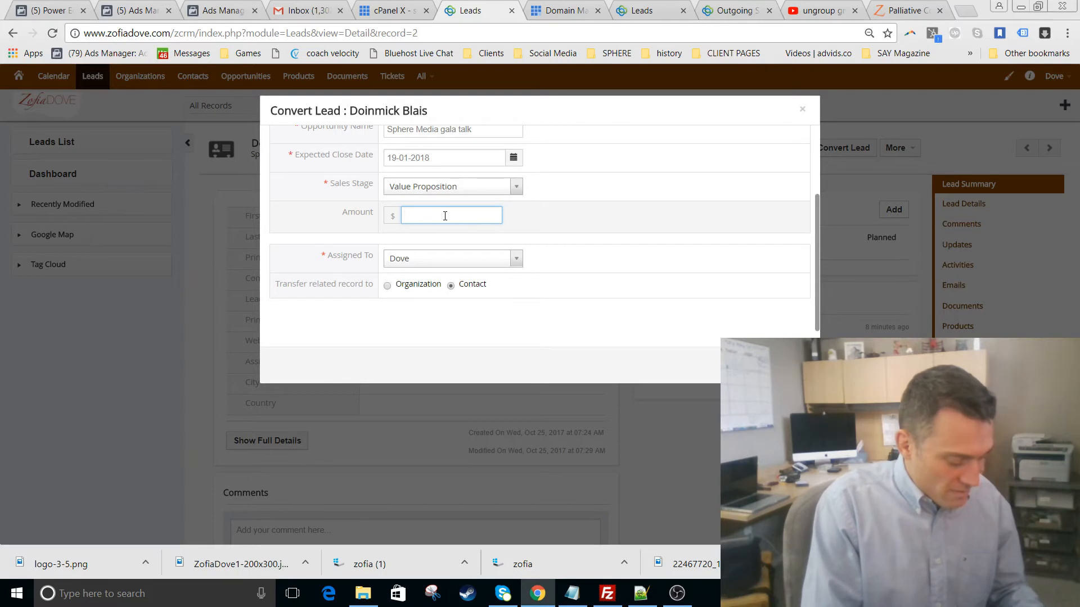
type("4500")
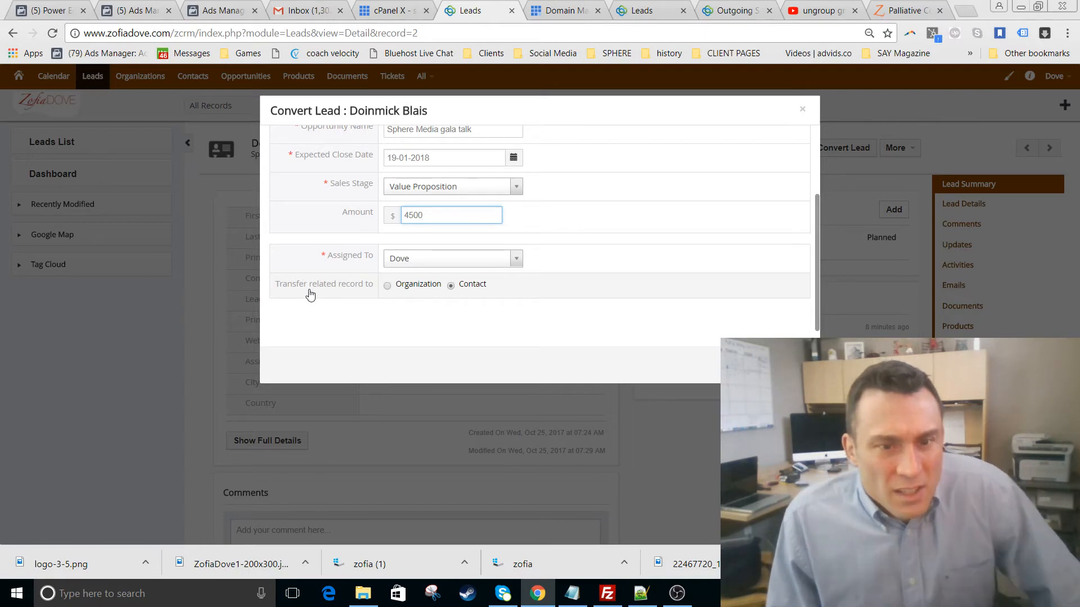
left_click(388, 286)
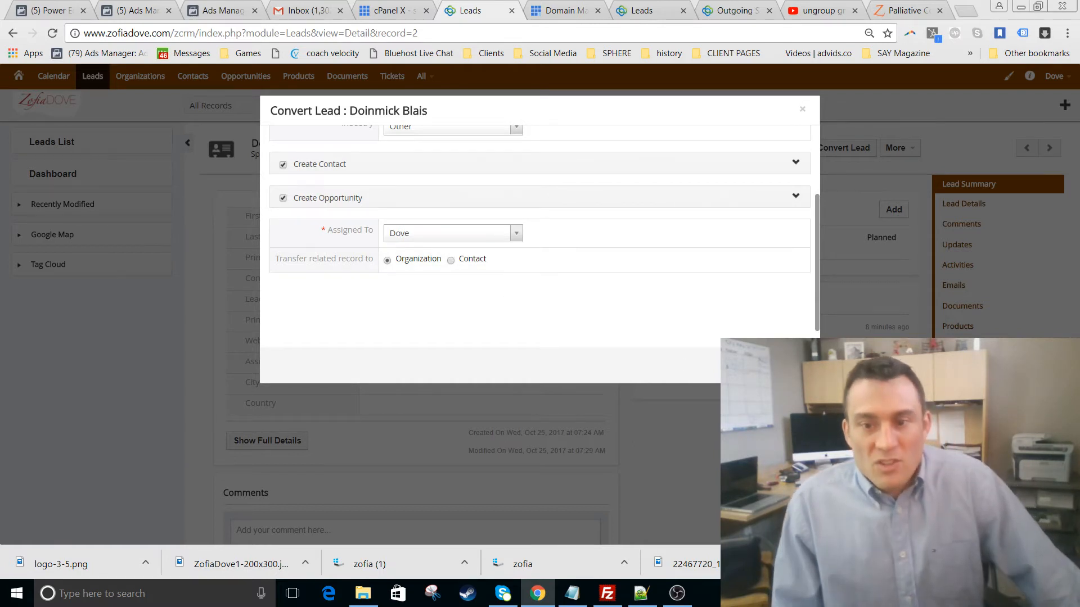
scroll(738, 306, "up", 2)
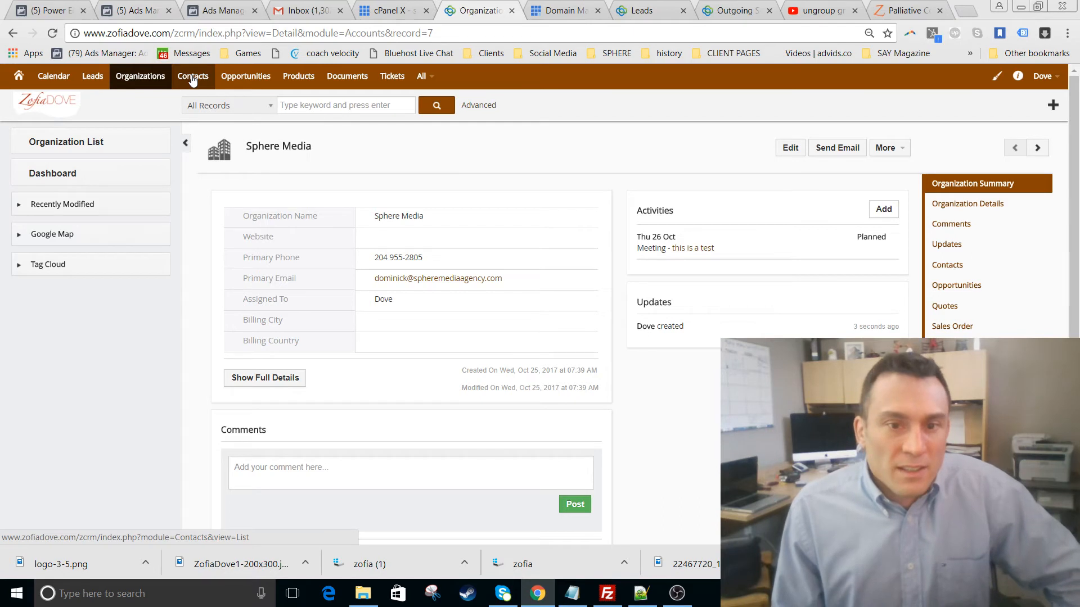
- View Sphere Media Agency's linked contacts, then the full Contacts list
left_click(132, 79)
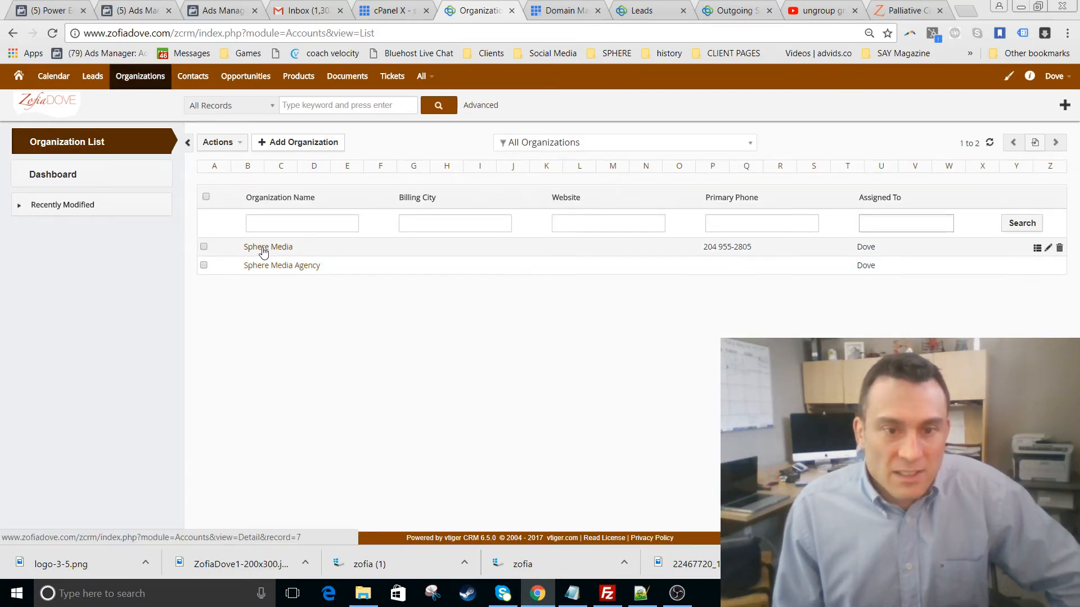
left_click(264, 272)
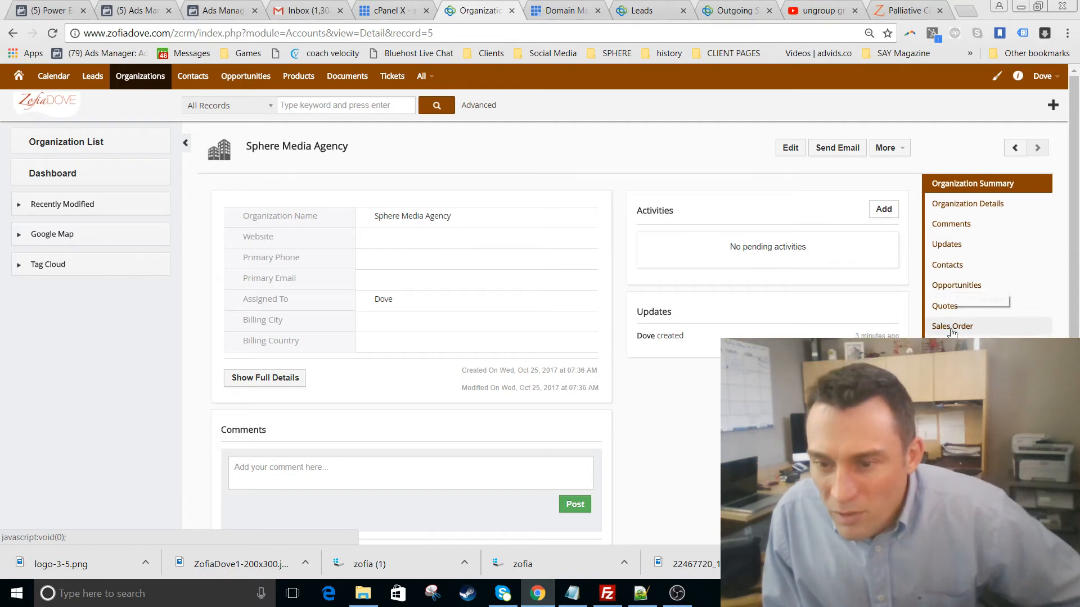
scroll(952, 329, "down", 2)
scroll(952, 332, "up", 2)
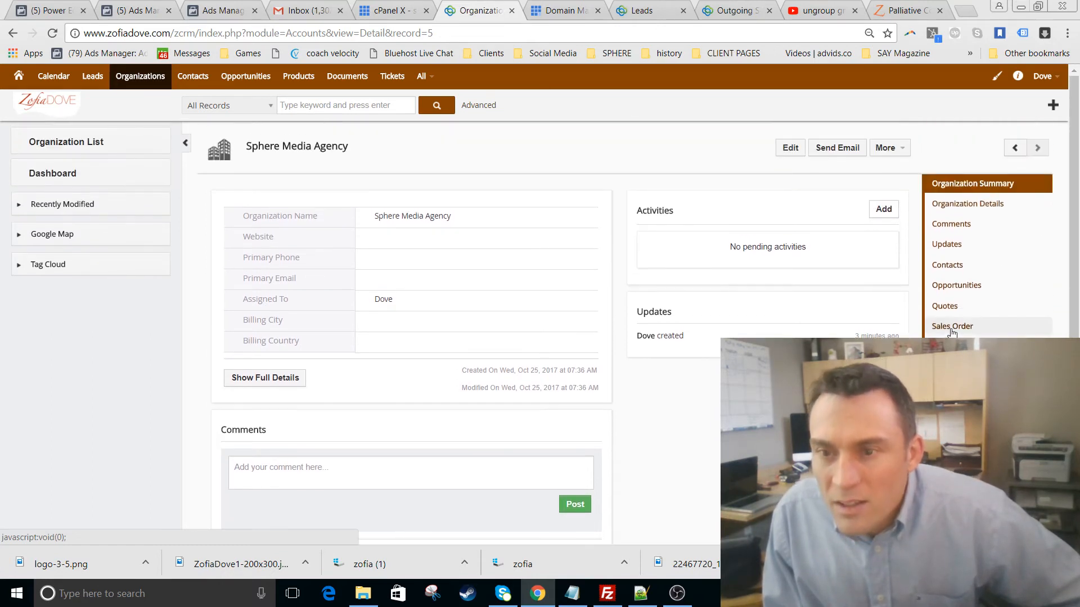
left_click(937, 267)
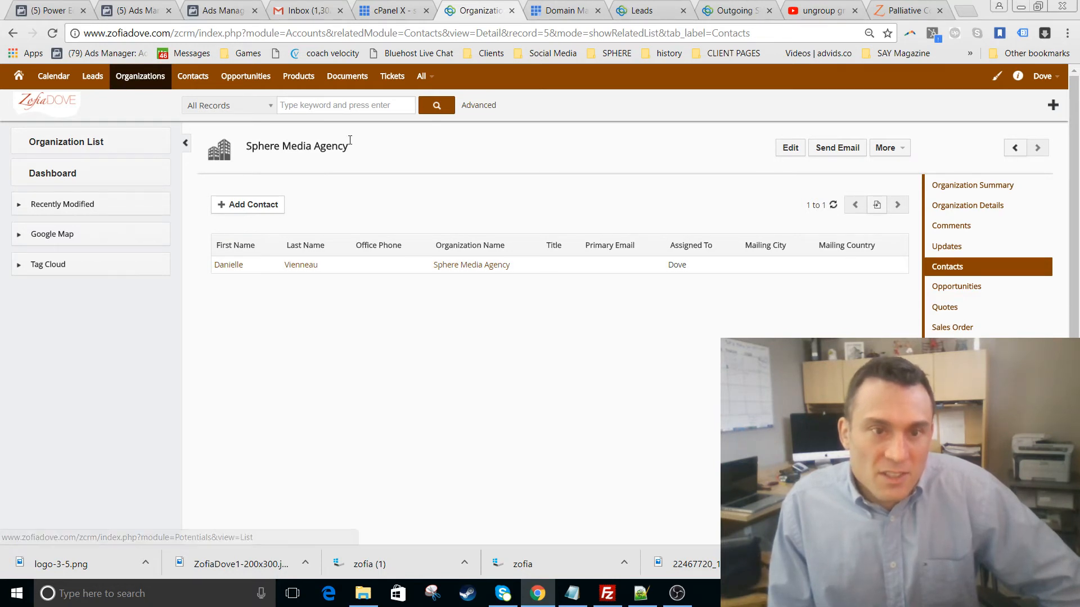
left_click(196, 81)
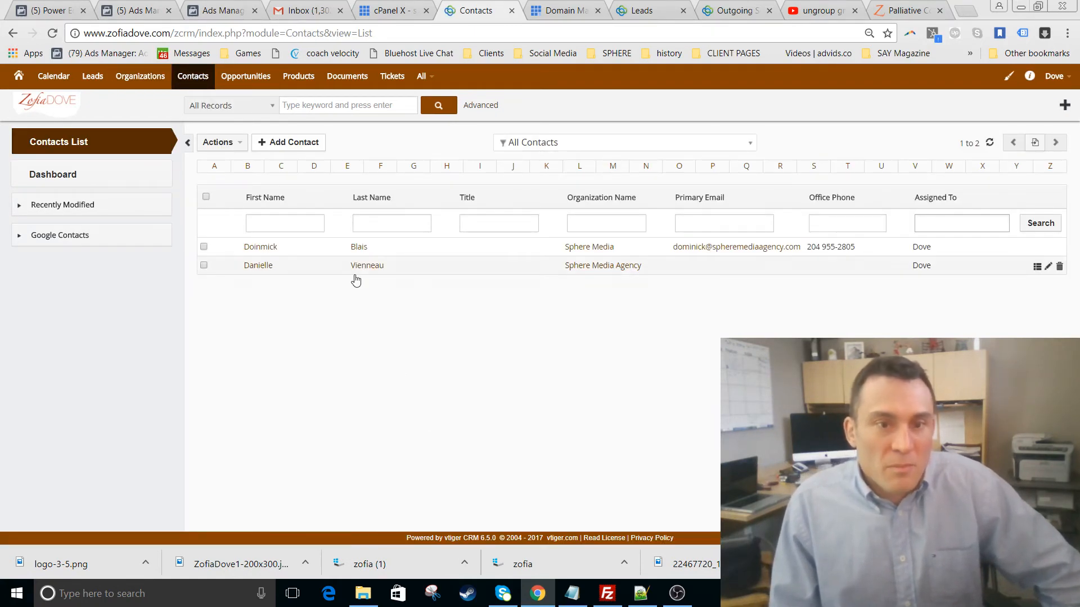
left_click(248, 84)
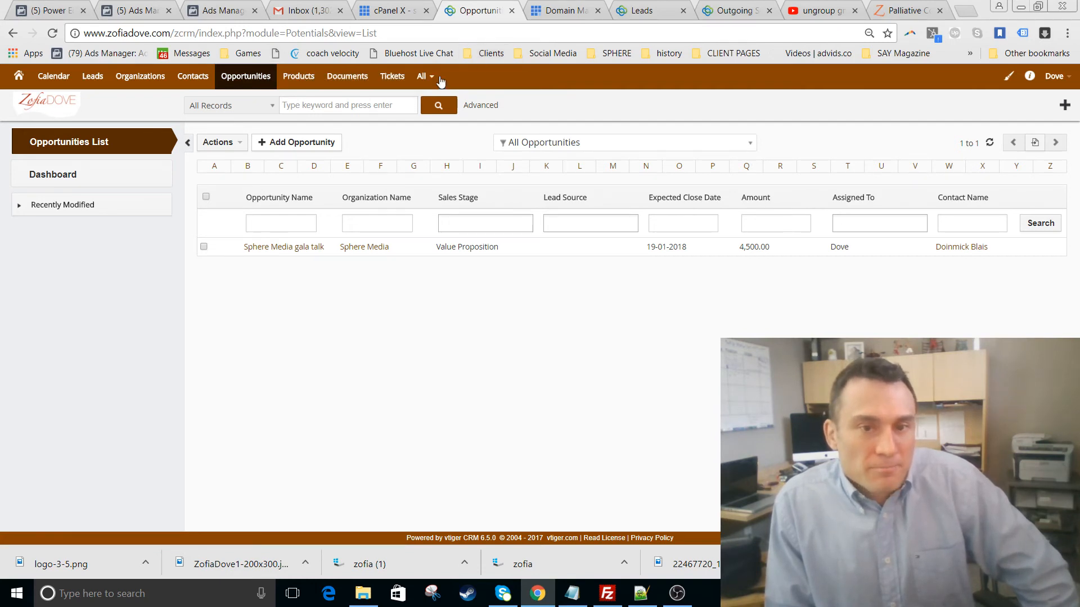
left_click(193, 77)
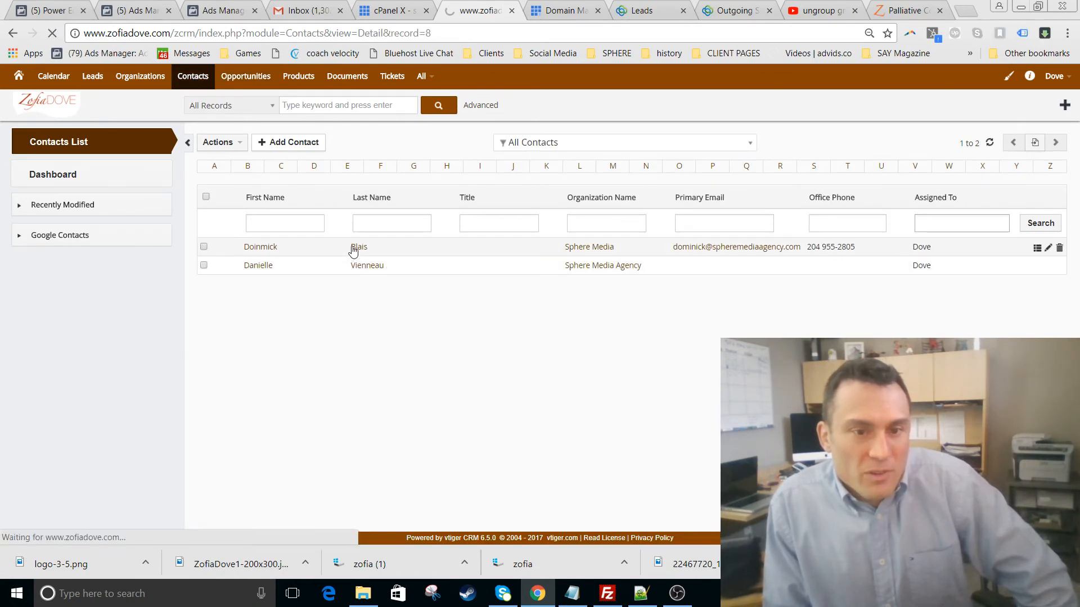
- Try emailing the Sphere Media contact, dismiss the outgoing server warning, and review its edit form
left_click(837, 148)
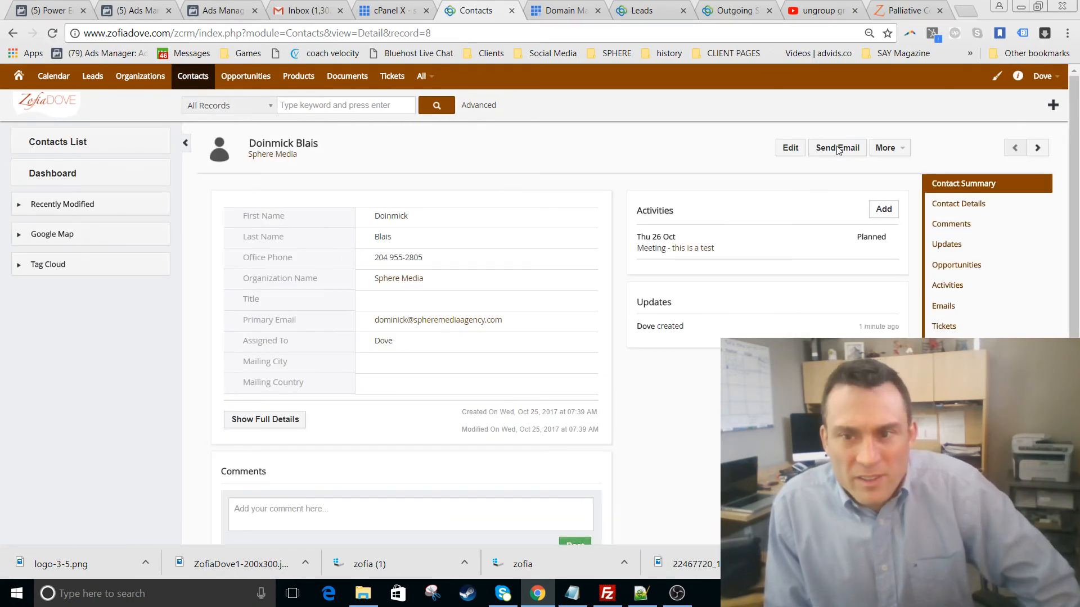
left_click(655, 108)
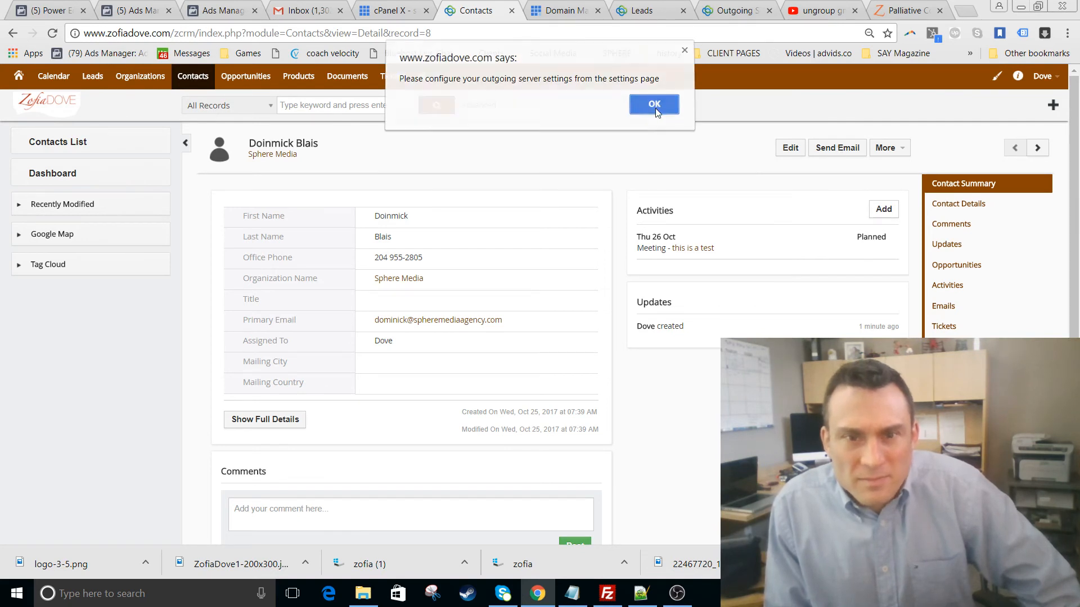
left_click(789, 148)
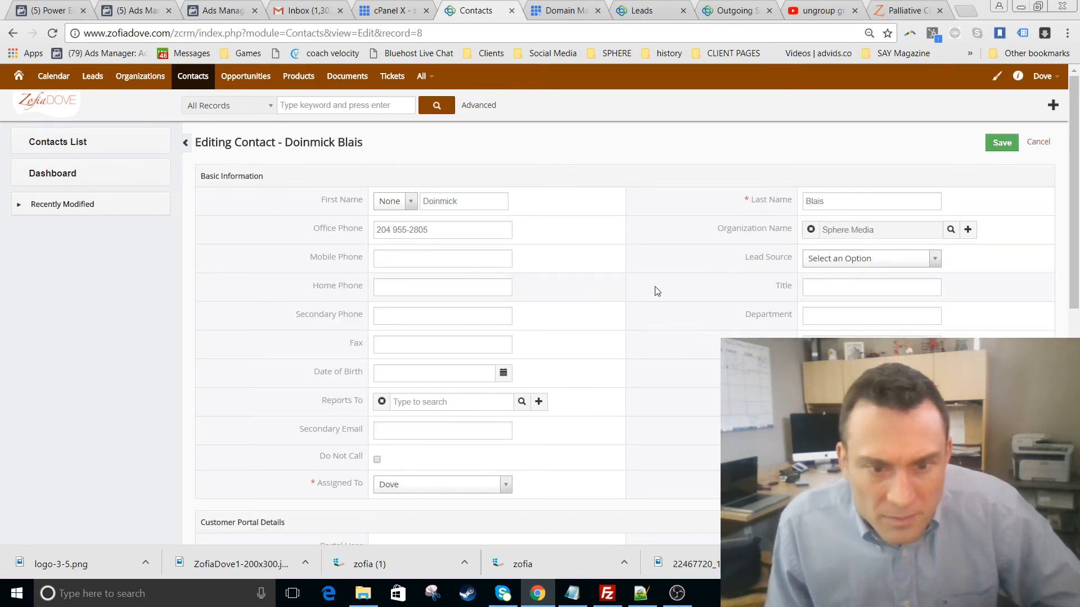
scroll(525, 434, "down", 2)
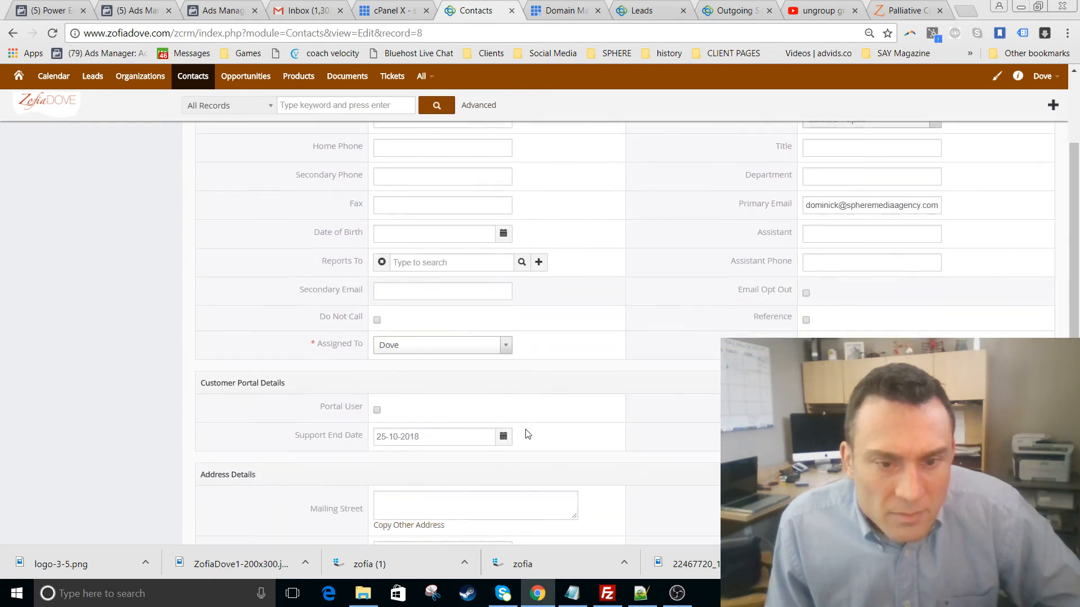
scroll(675, 385, "down", 6)
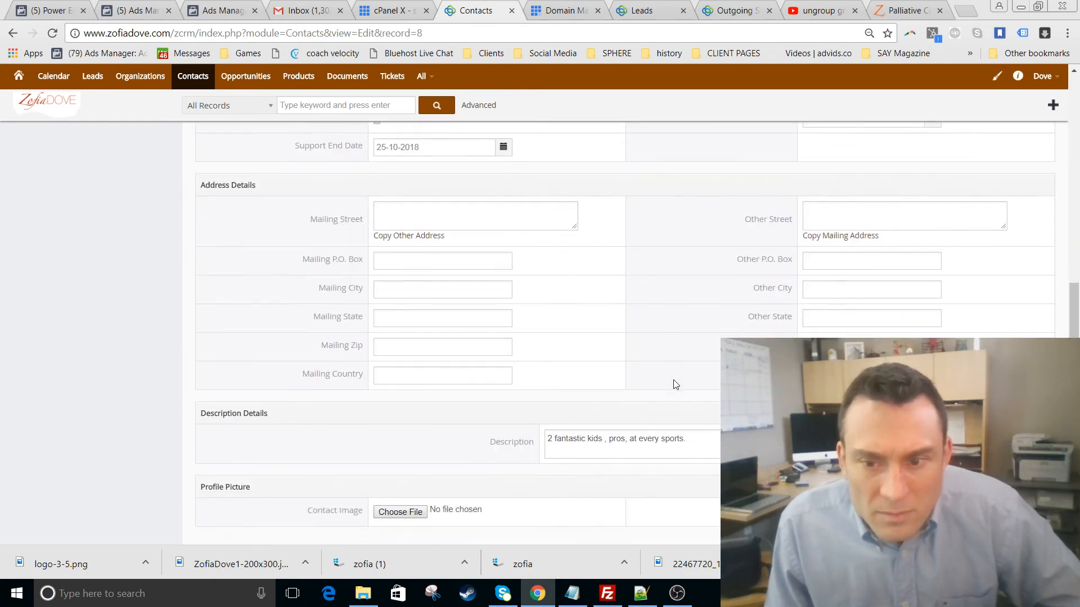
scroll(675, 385, "up", 7)
scroll(675, 384, "up", 2)
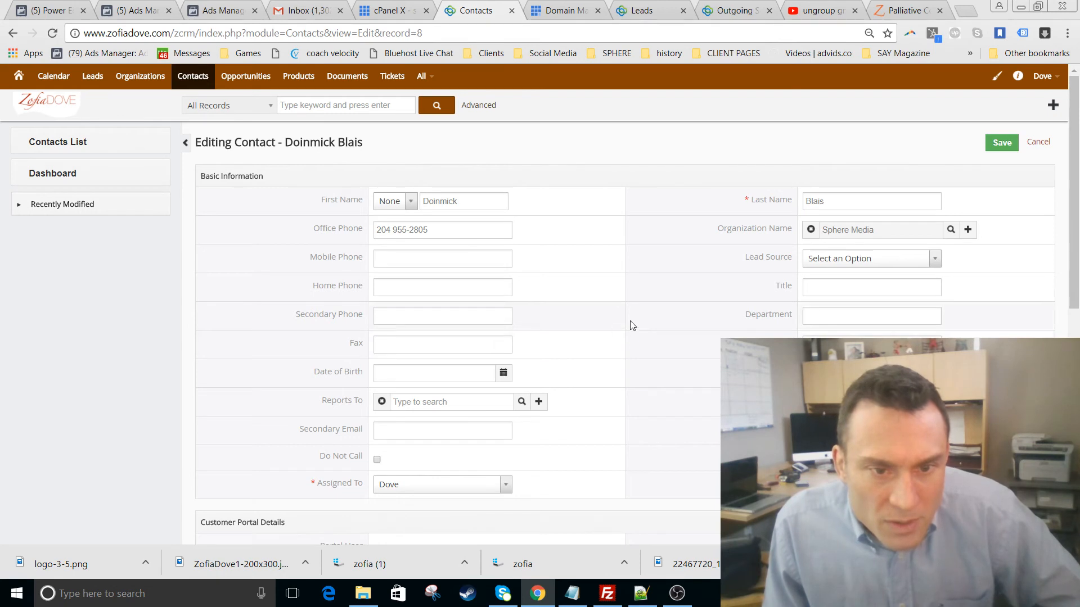
scroll(636, 299, "down", 1)
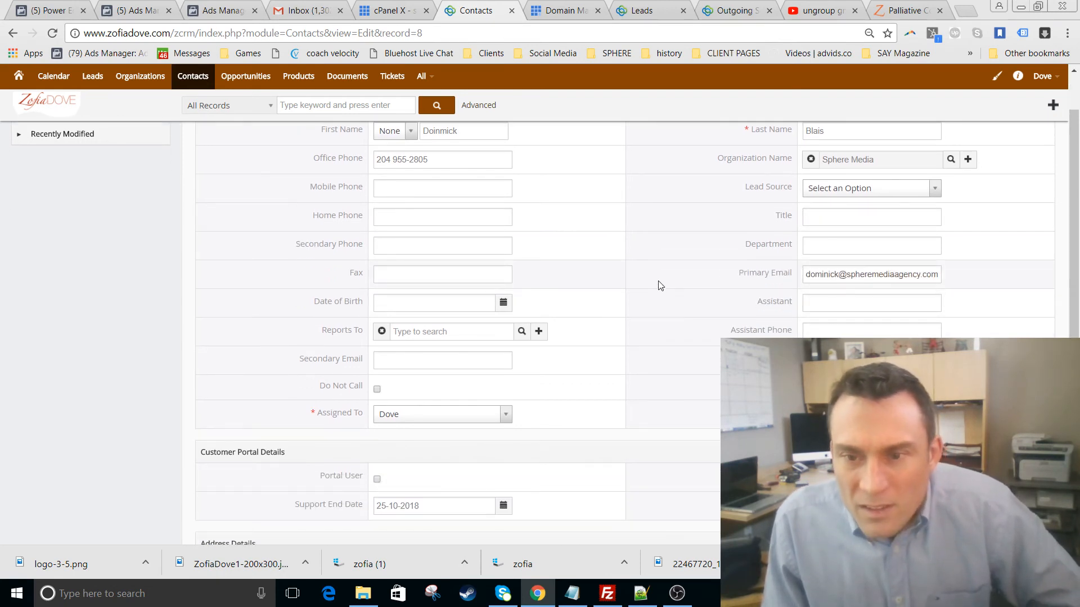
scroll(674, 282, "up", 1)
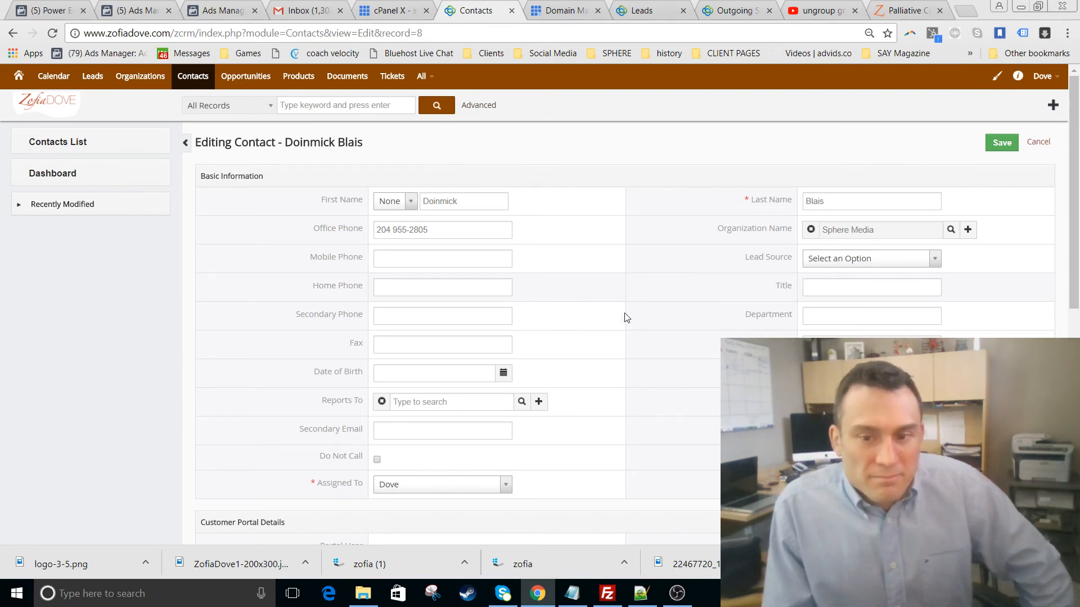
scroll(673, 356, "down", 3)
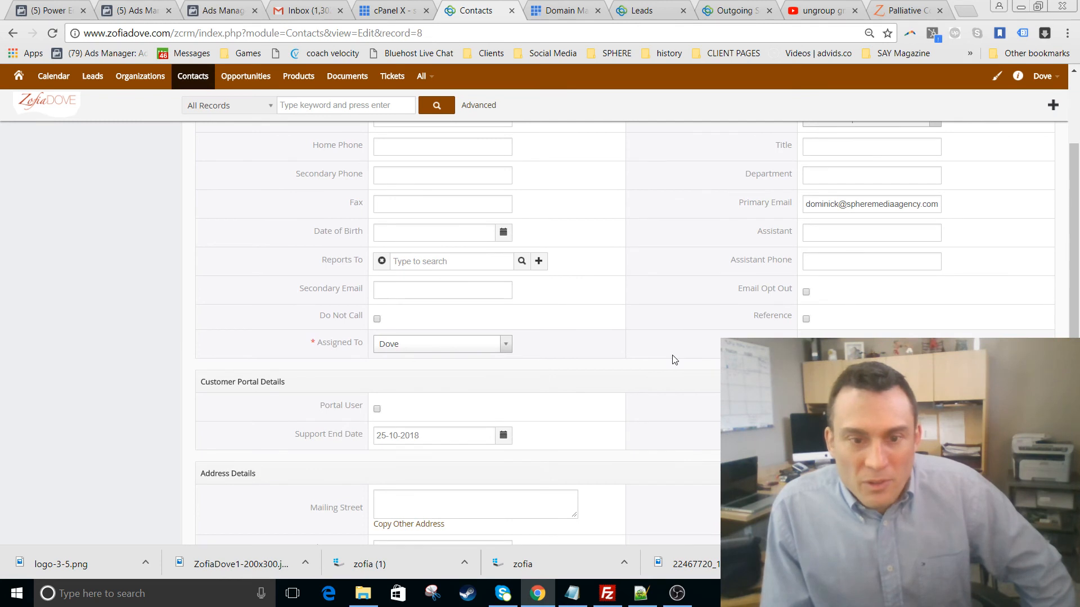
scroll(674, 337, "down", 3)
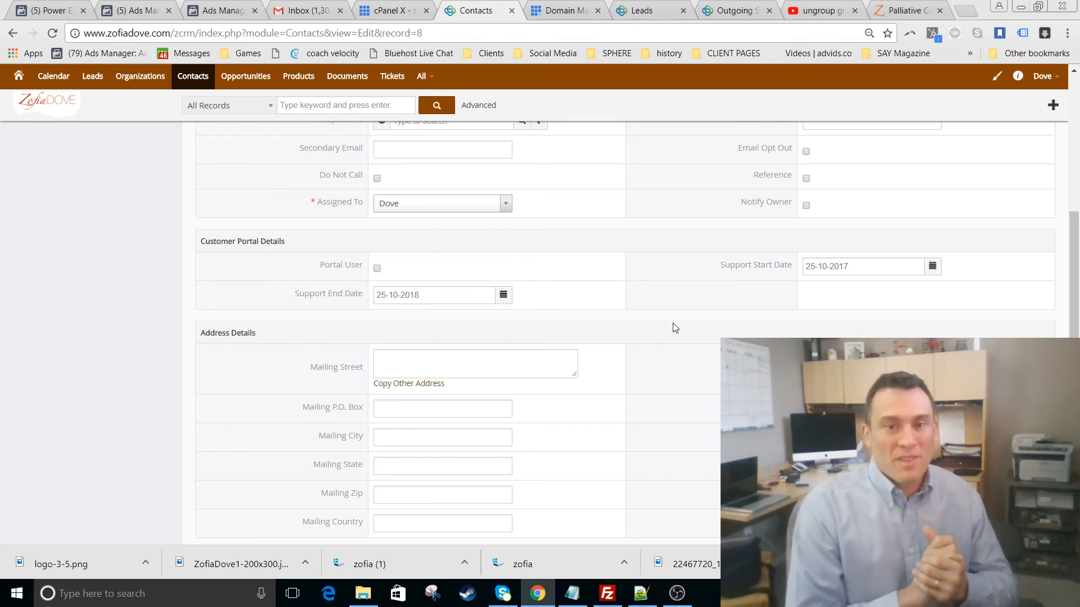
scroll(675, 328, "up", 5)
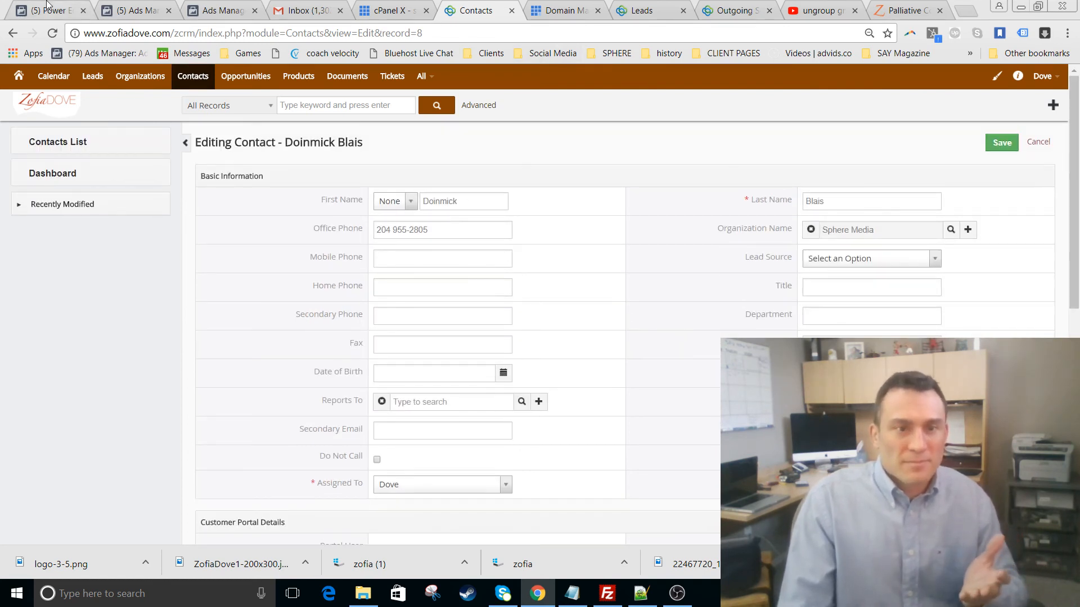
- Go back to the Contacts list, check the All Contacts filter list, then return to the Home dashboard
left_click(193, 78)
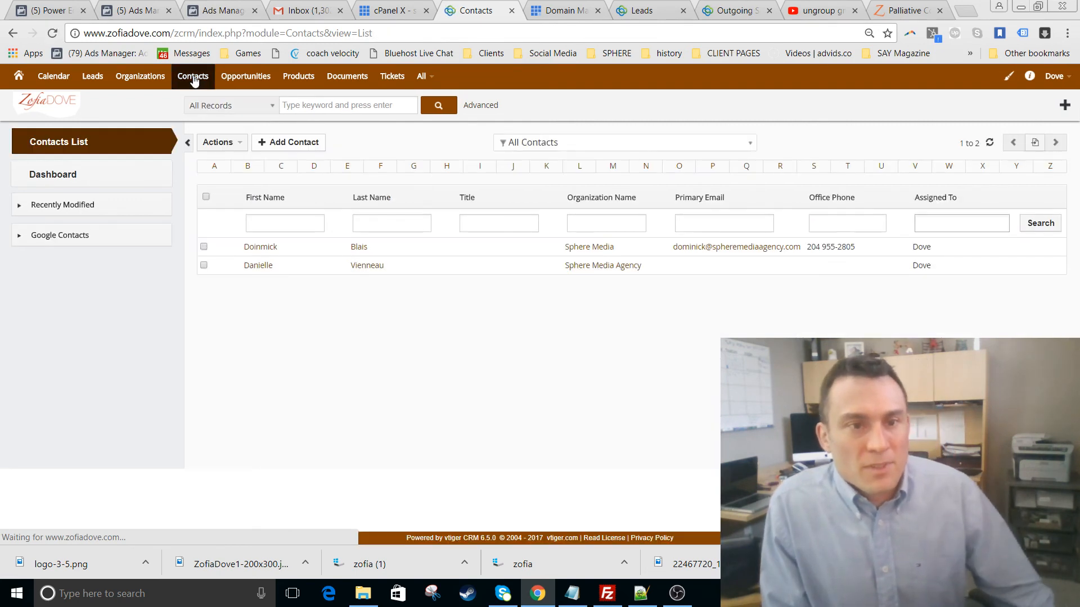
left_click(569, 144)
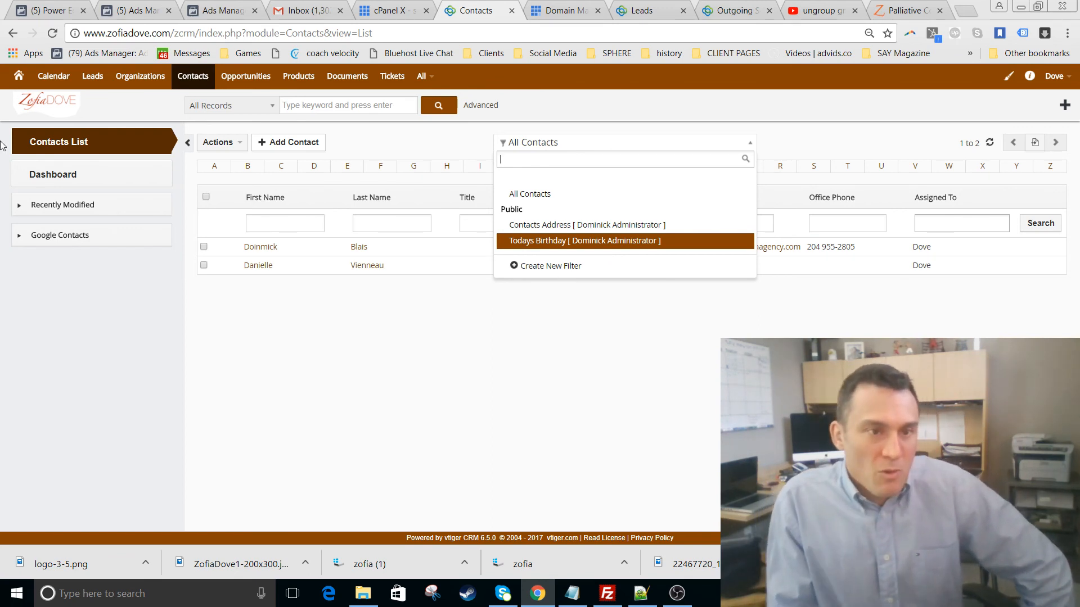
left_click(23, 80)
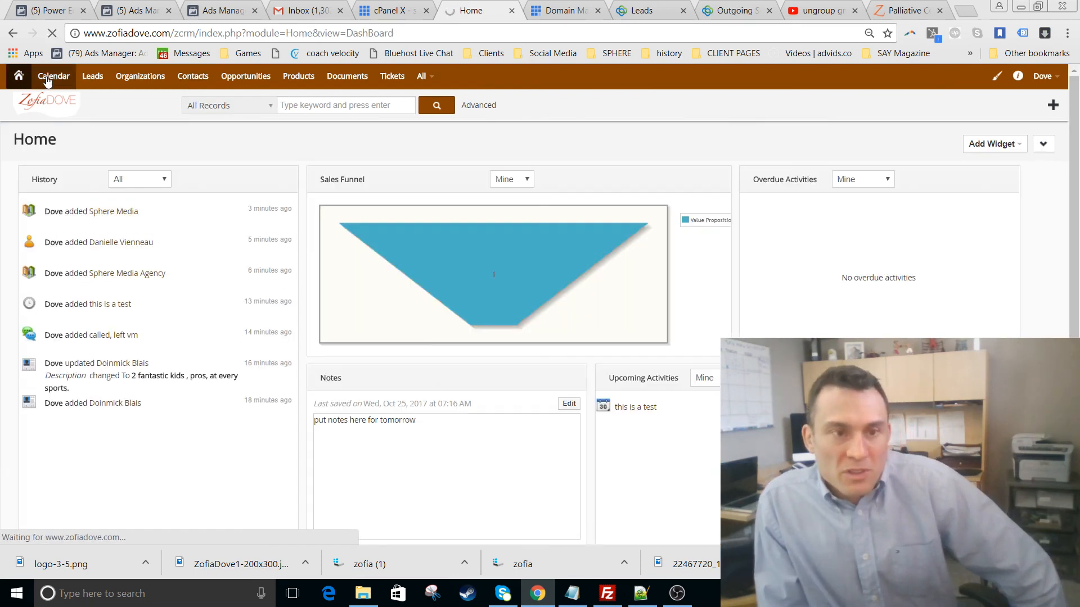
- View the October 2017 calendar in Month view, then return to the Home dashboard
left_click(48, 80)
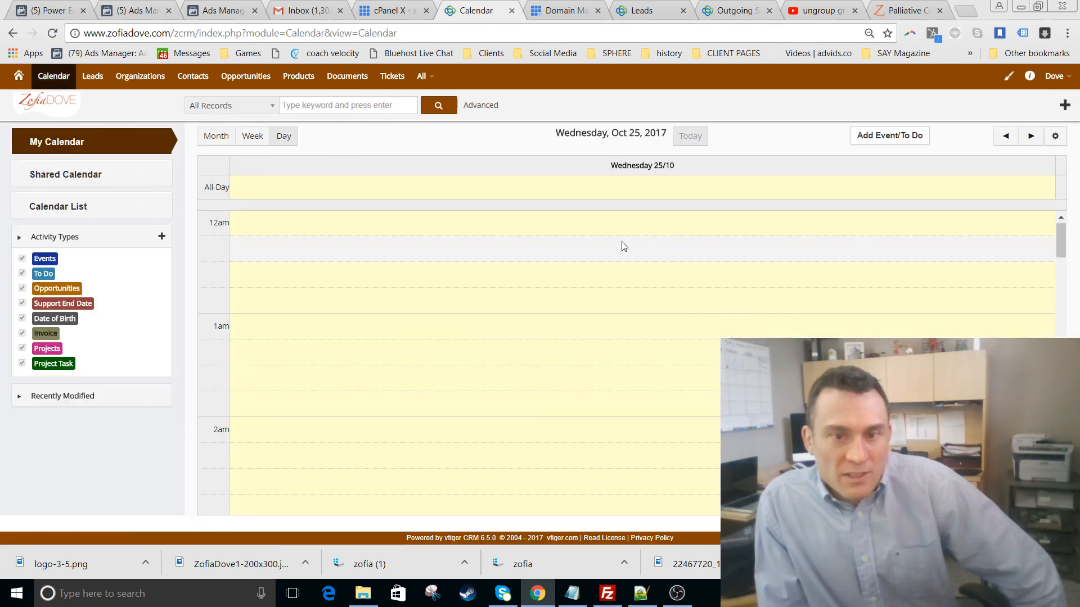
left_click(219, 136)
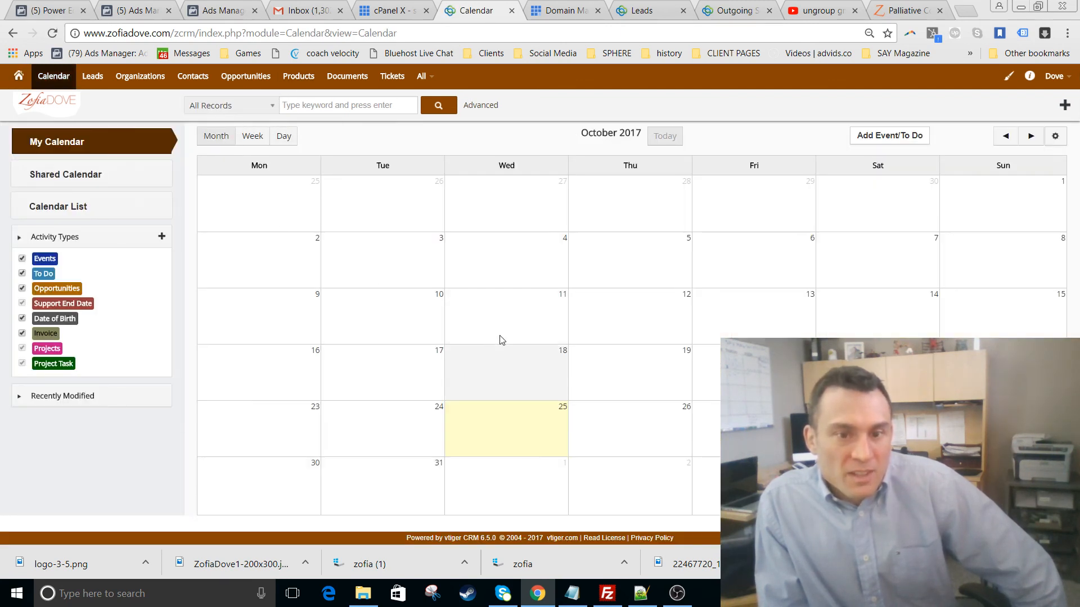
left_click(16, 75)
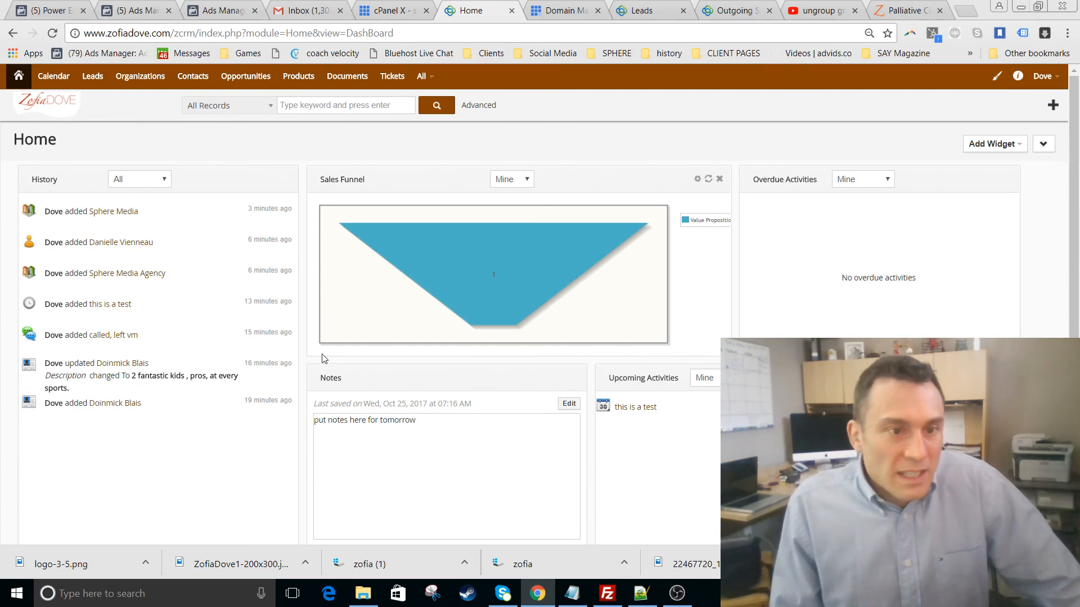
- Review the dashboard's Sales Funnel and top opportunities, then bring OBS Studio to the front
scroll(163, 253, "down", 2)
scroll(466, 169, "up", 2)
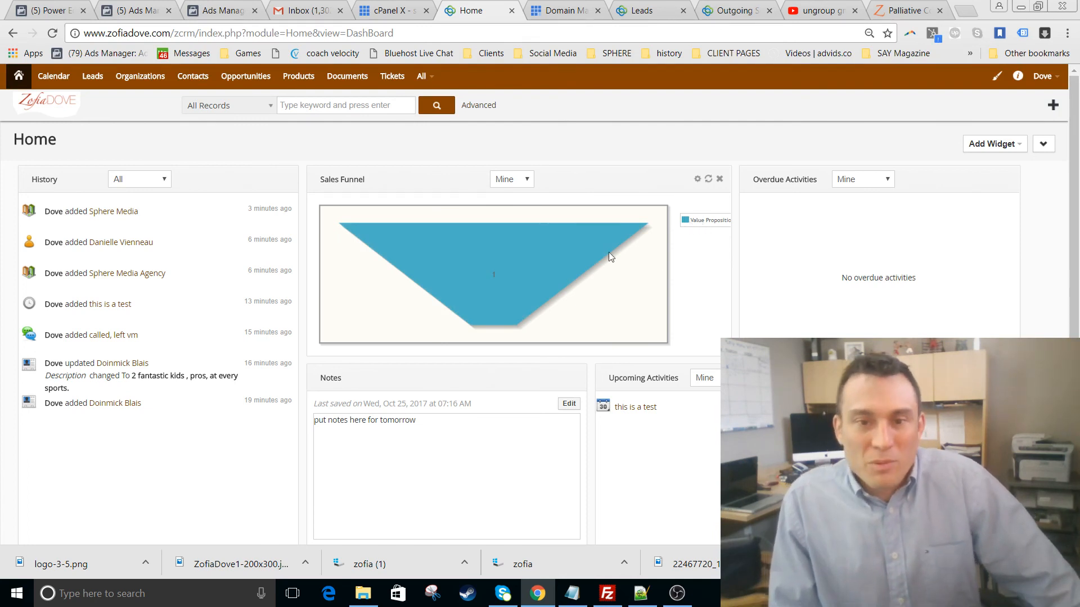
scroll(555, 264, "down", 4)
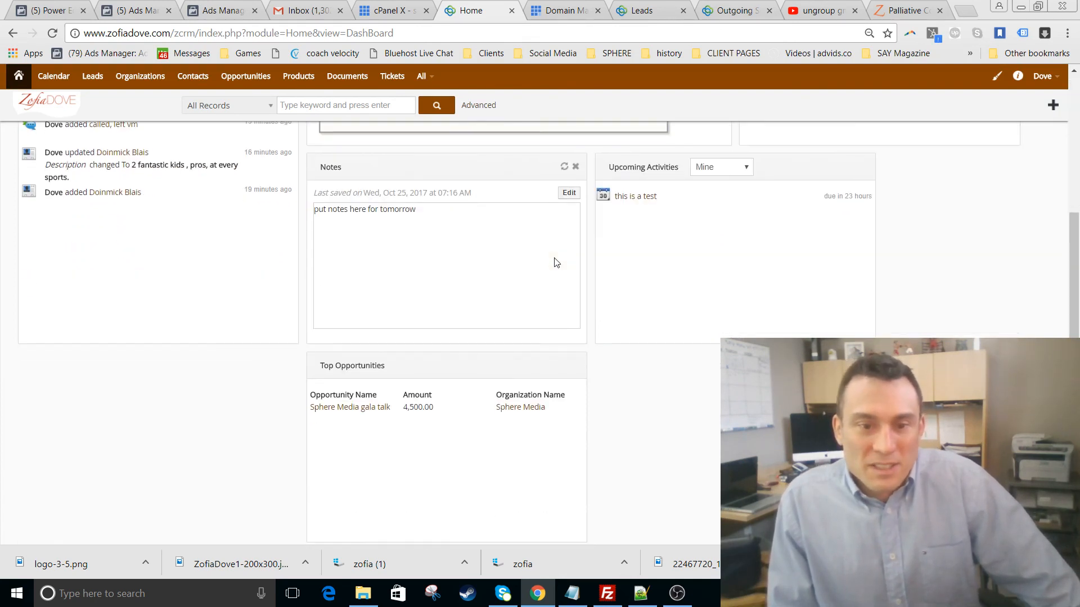
scroll(852, 167, "up", 4)
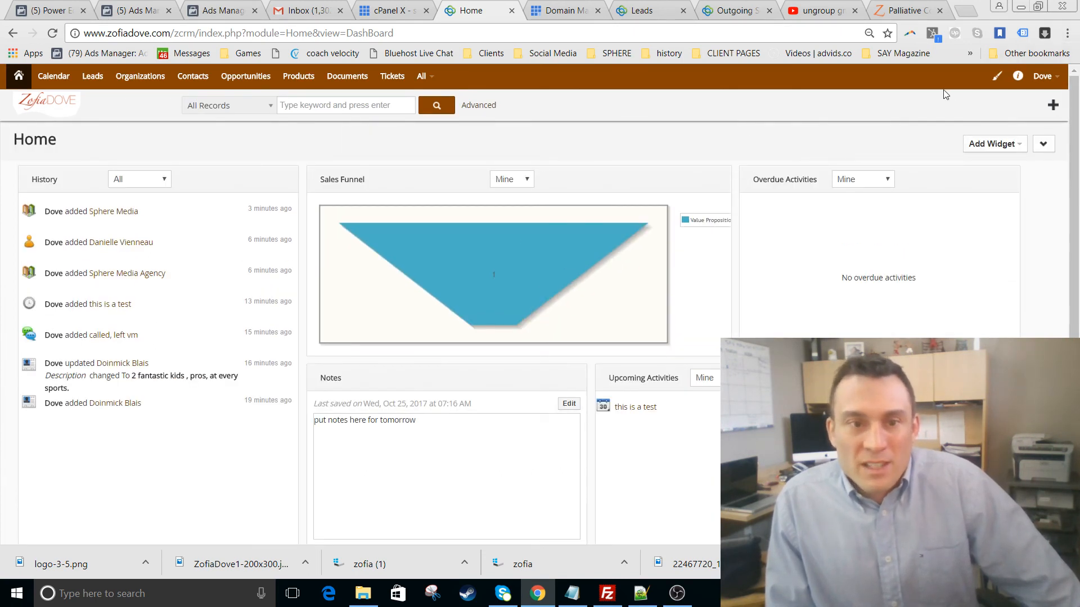
left_click(677, 595)
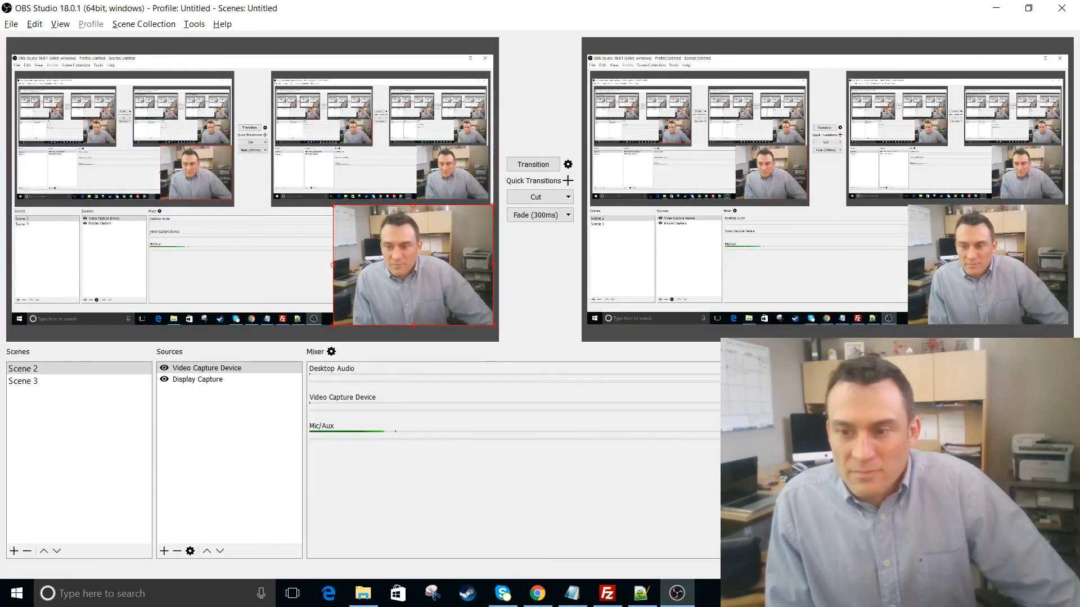